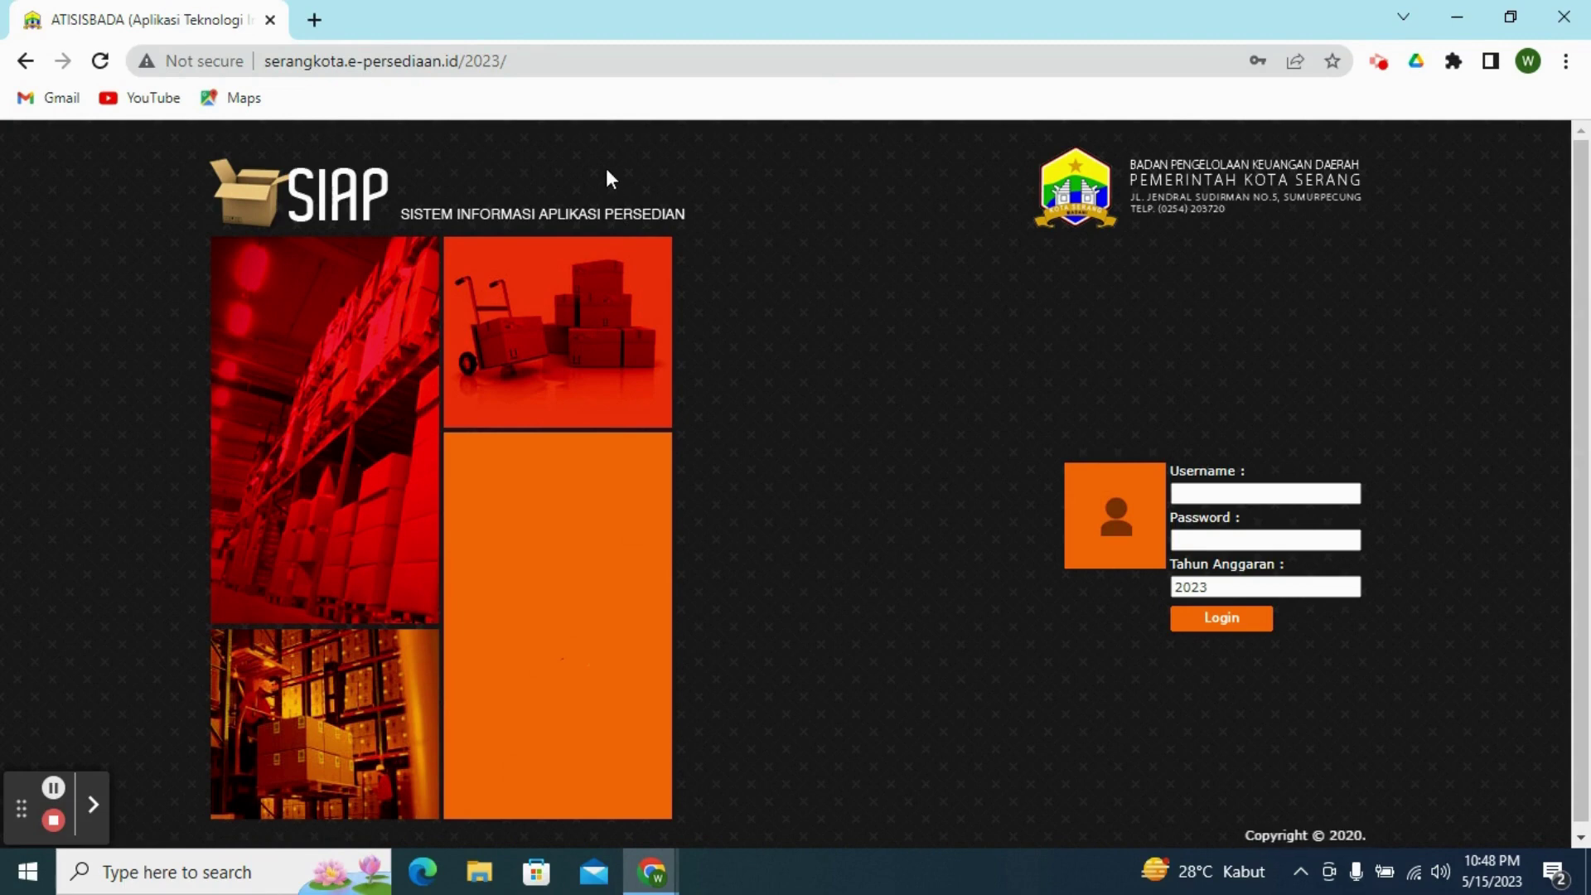
- Log in to the SIAP inventory site with the saved username and password for budget year 2023
click(520, 63)
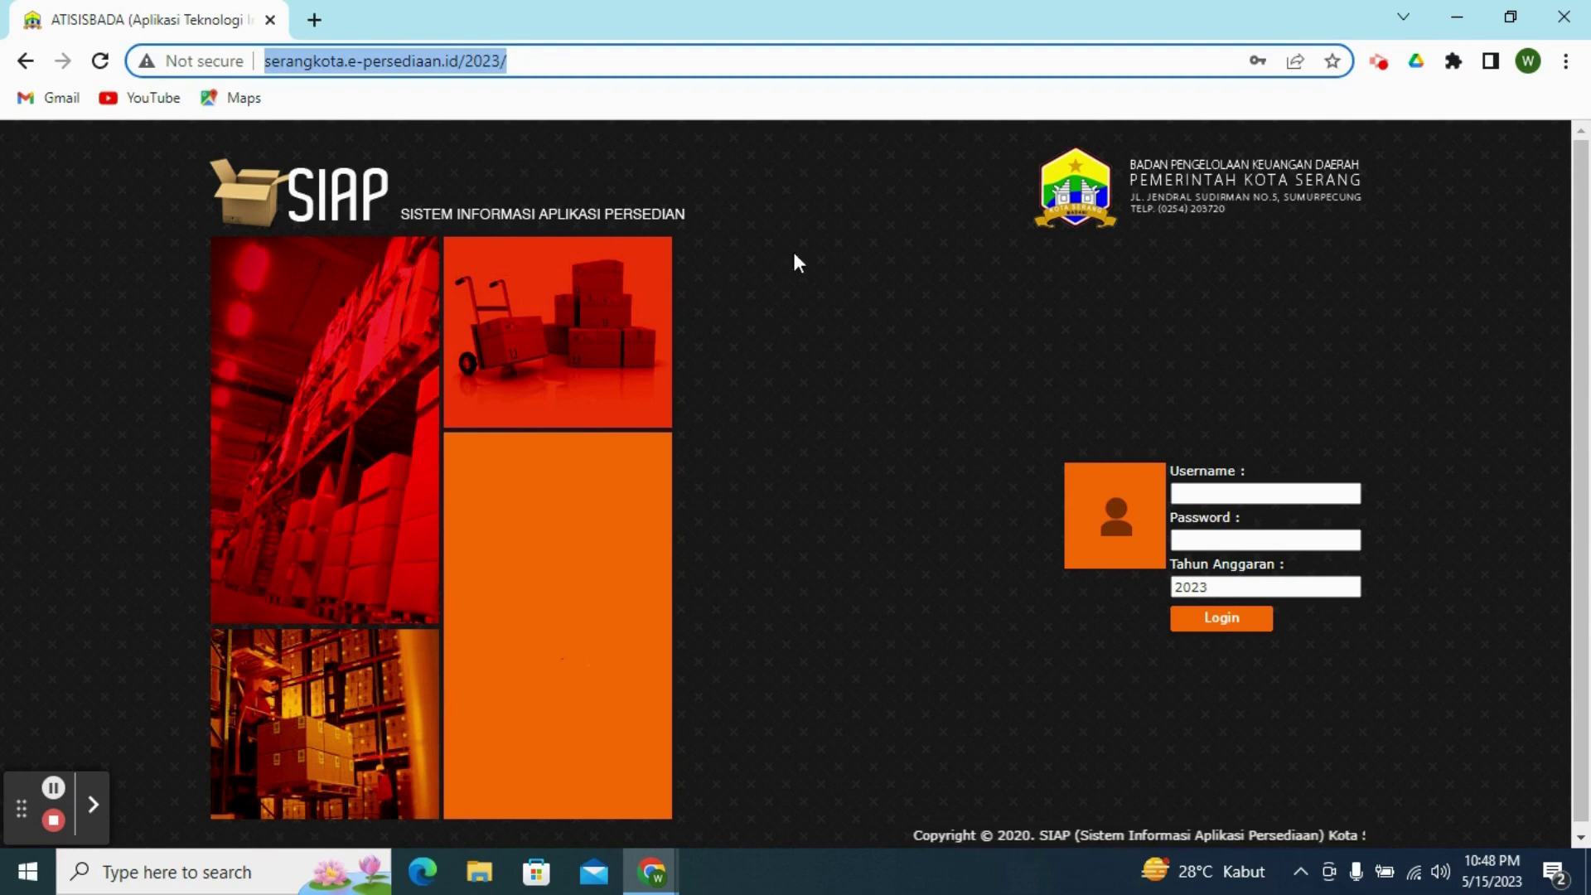
click(925, 423)
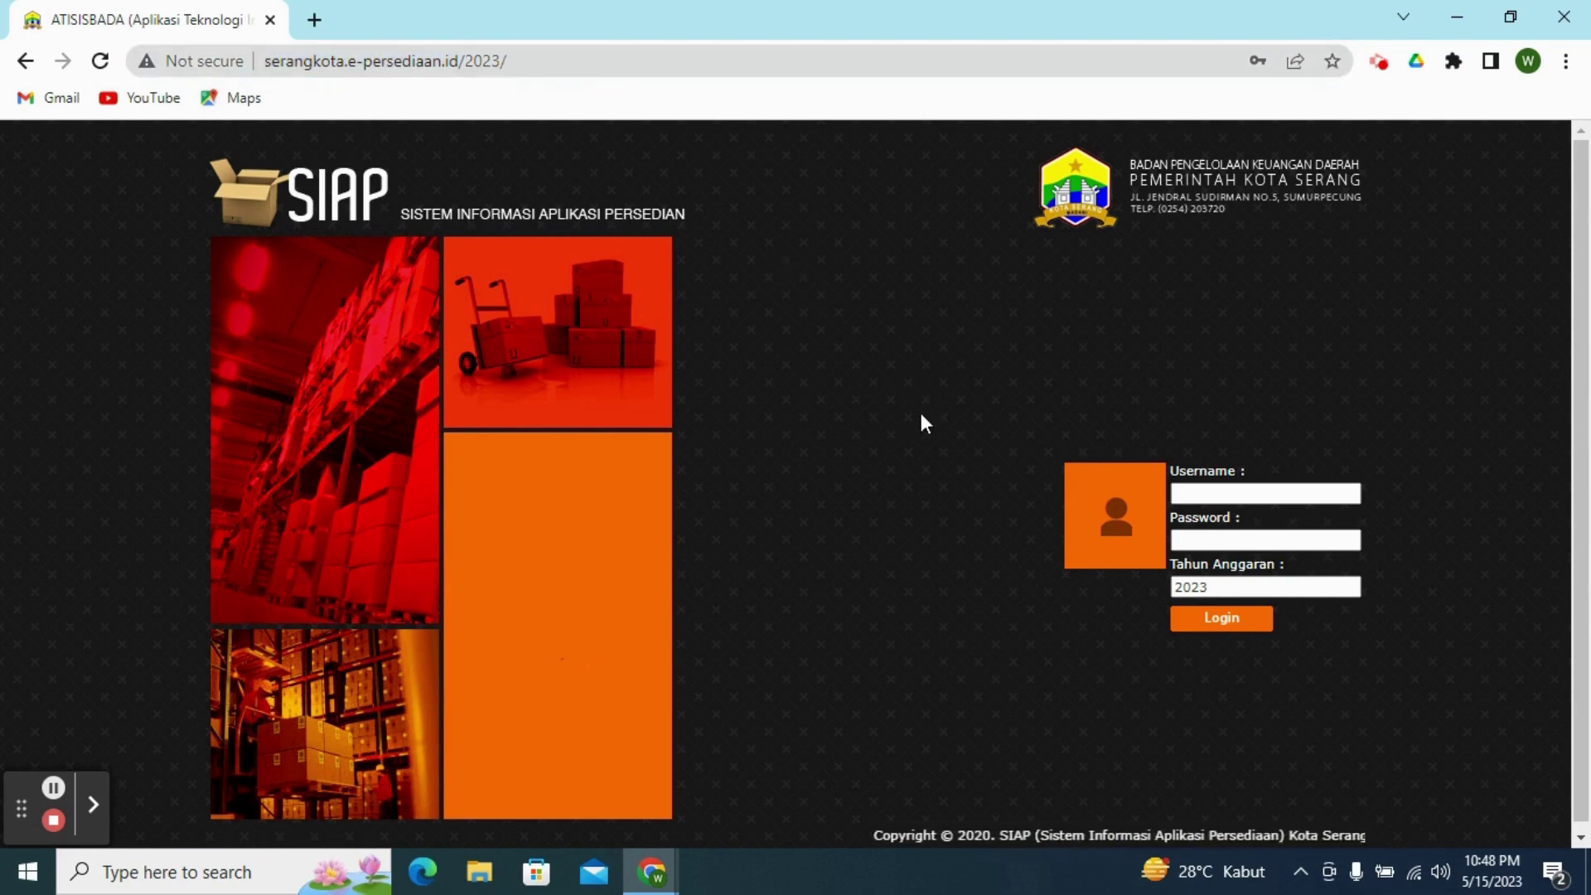
click(1228, 495)
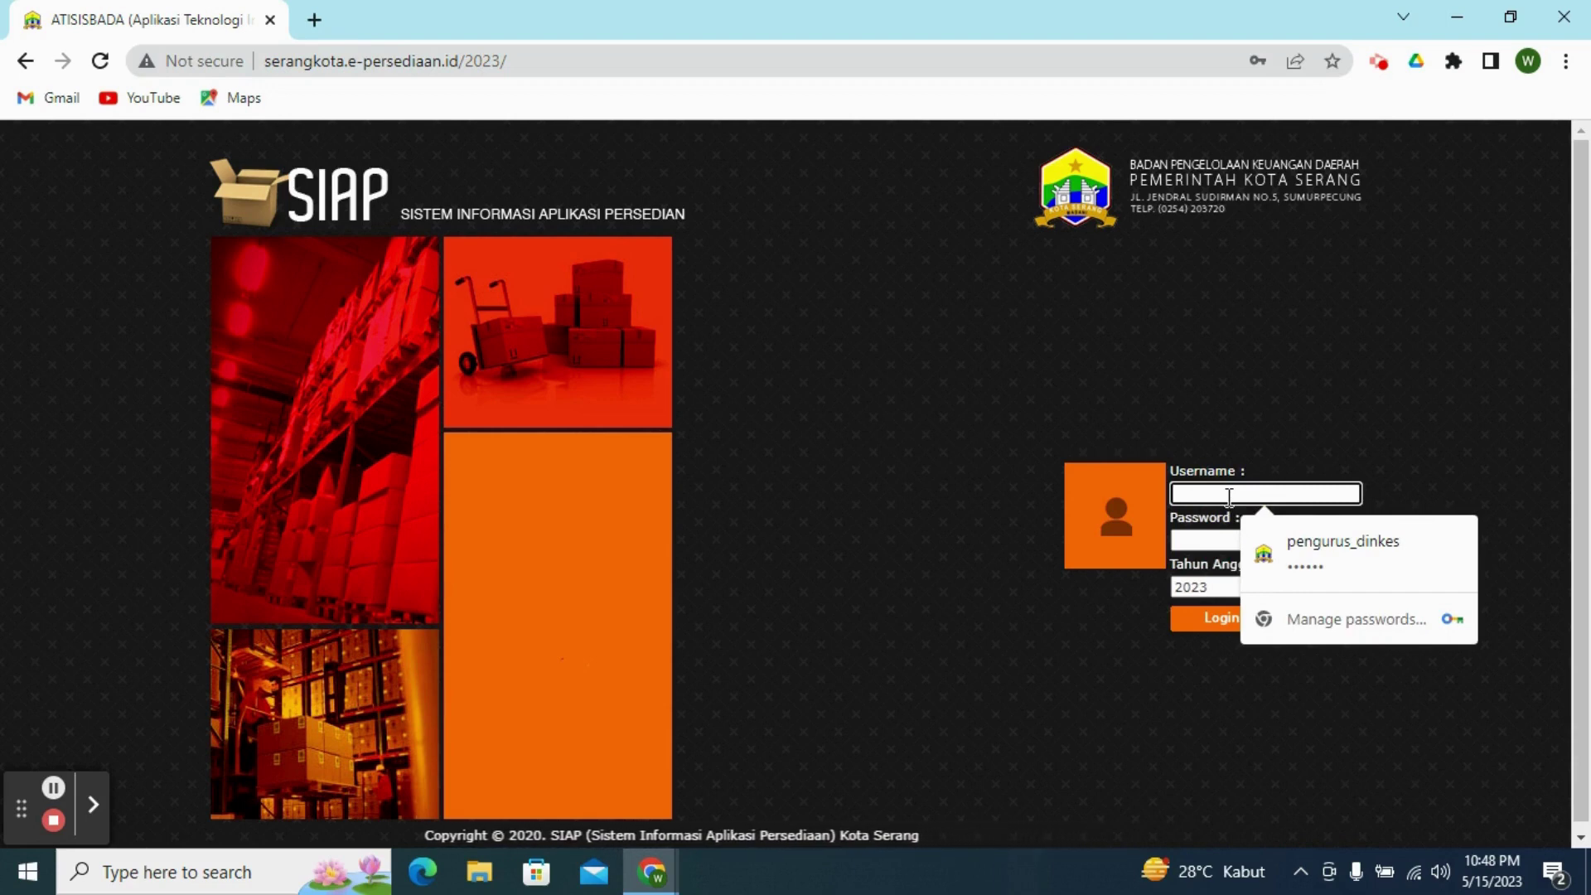
click(1235, 405)
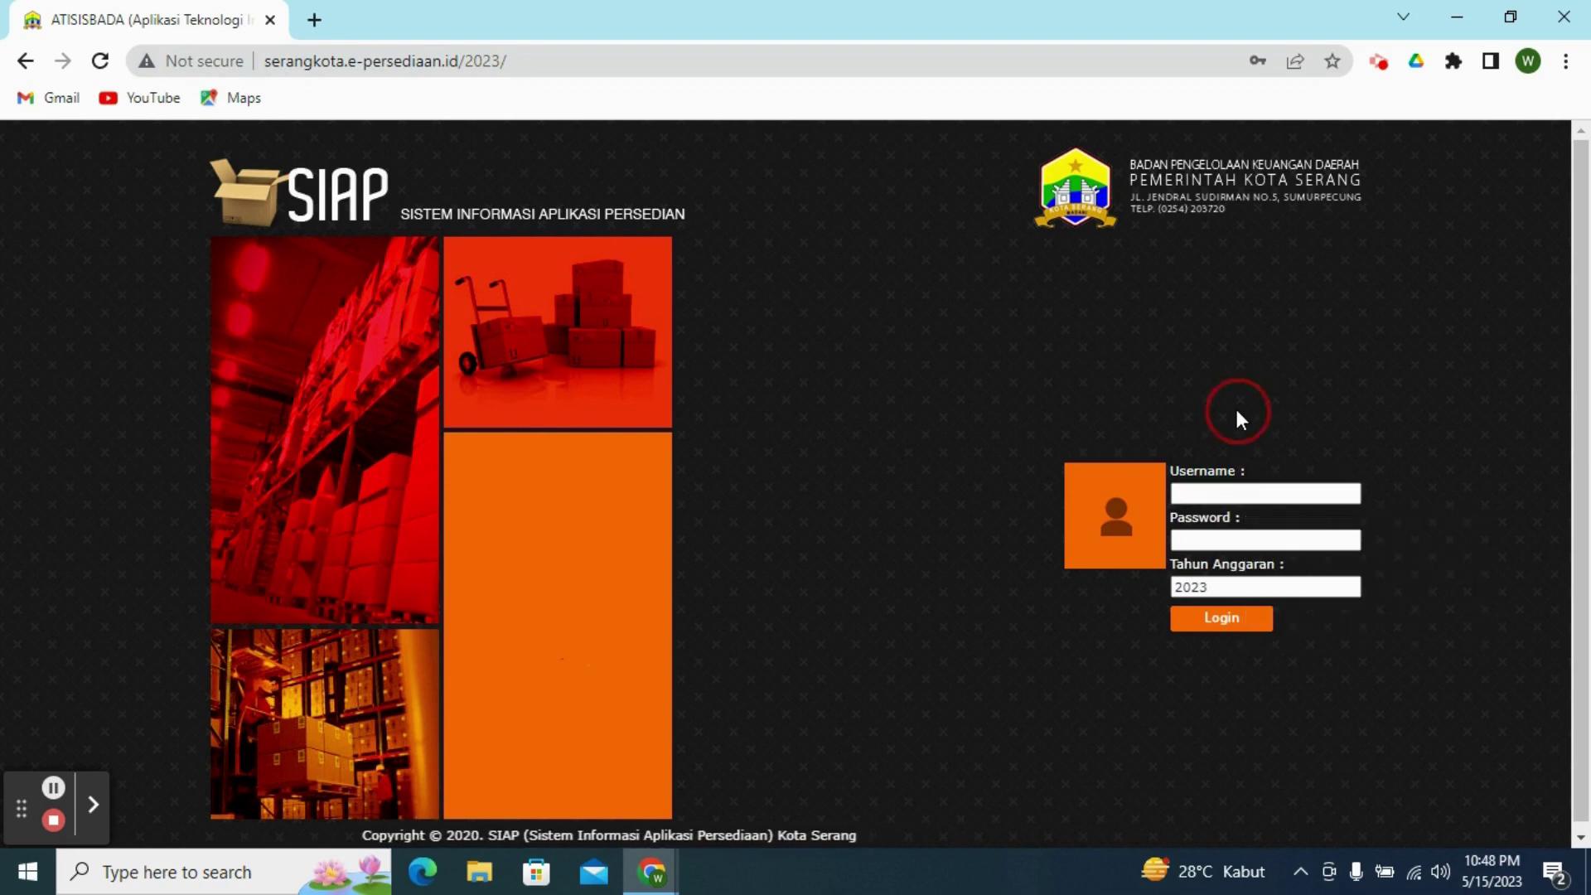
click(1198, 496)
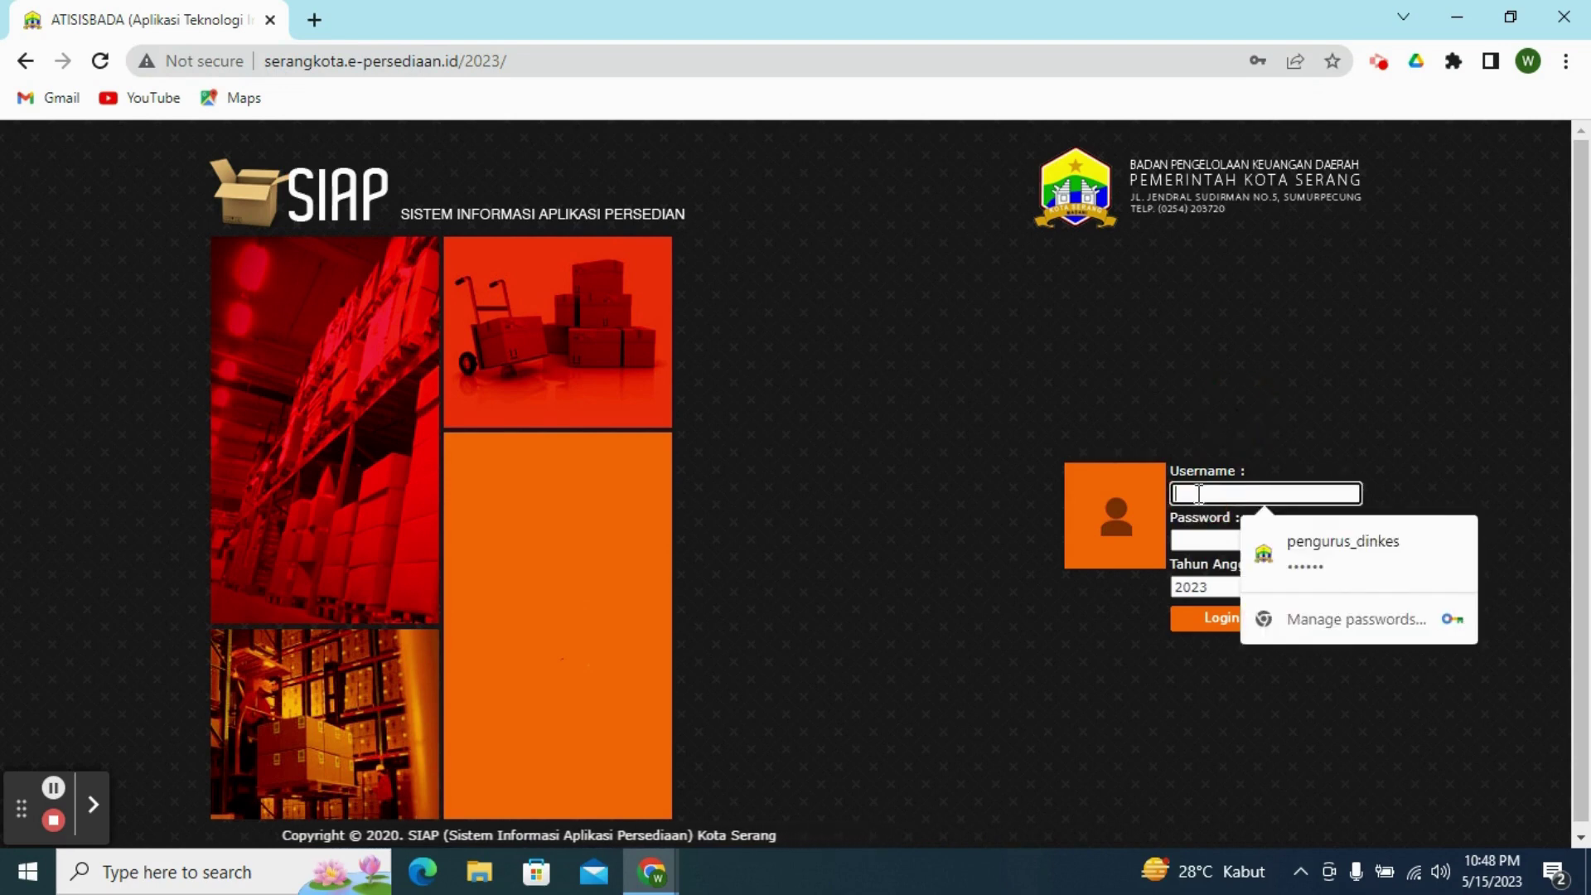
click(1332, 563)
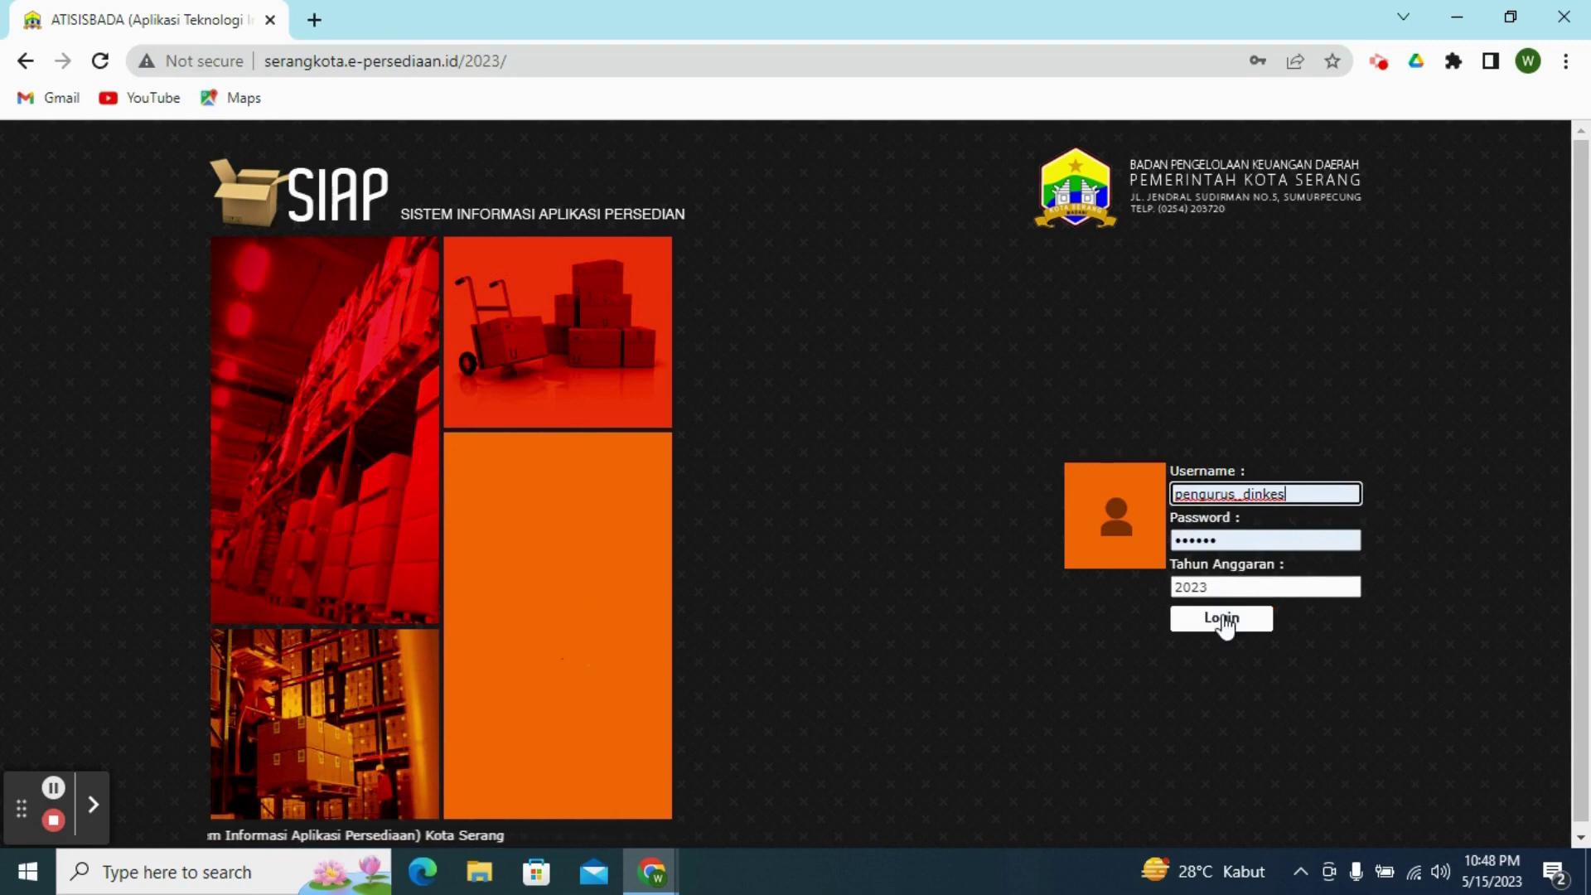
click(1226, 623)
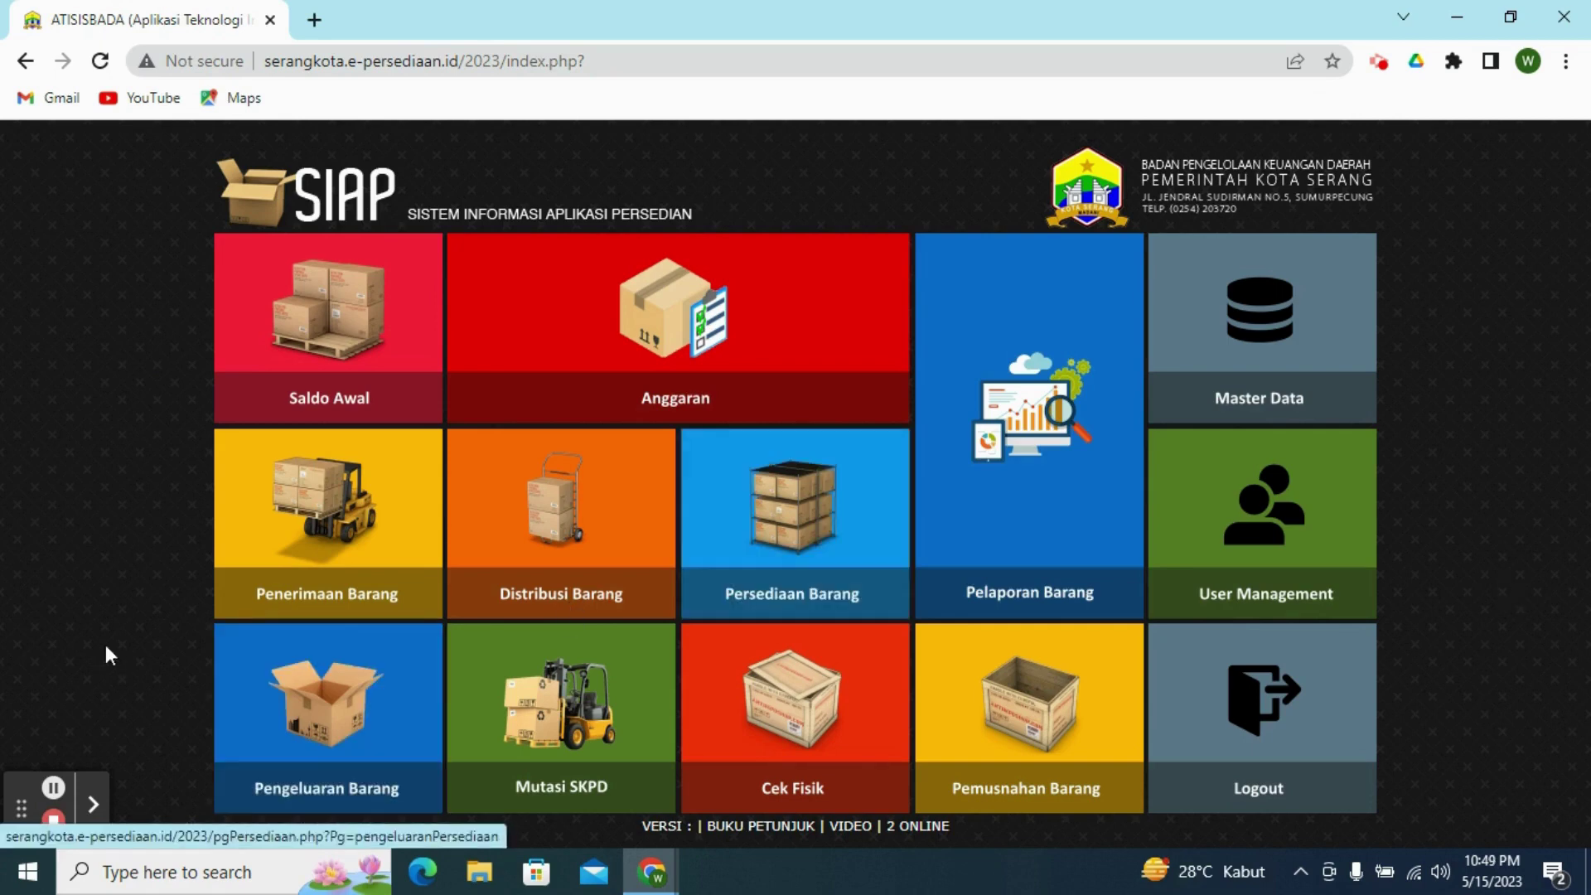
- Open the Penerimaan Barang module and set its unit filter to PUSKESMAS BANTEN GIRANG
click(332, 551)
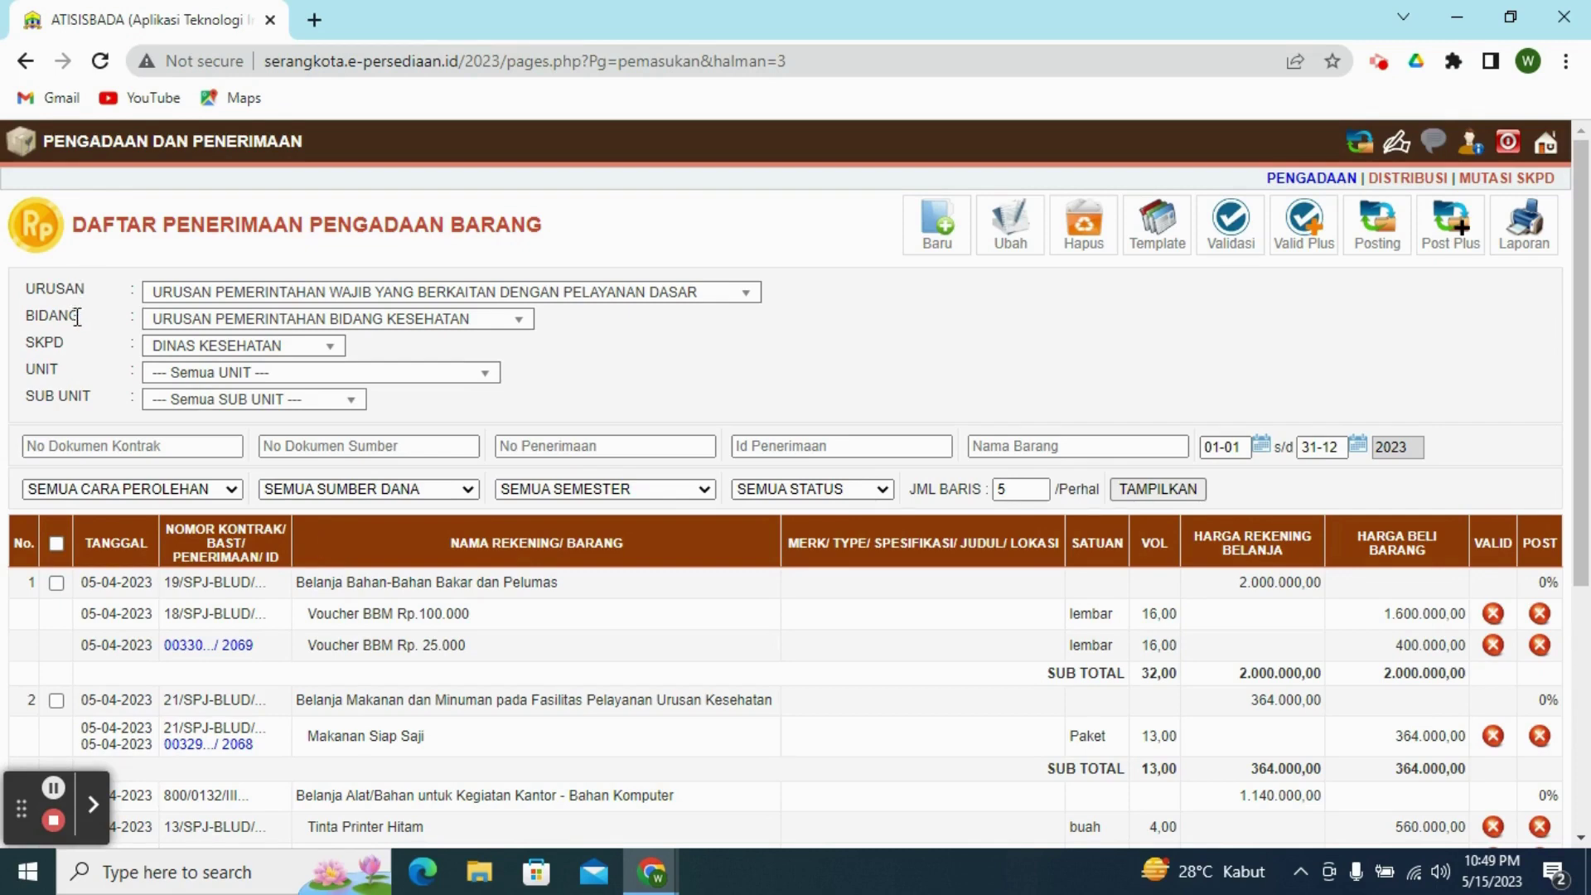
click(331, 348)
click(330, 348)
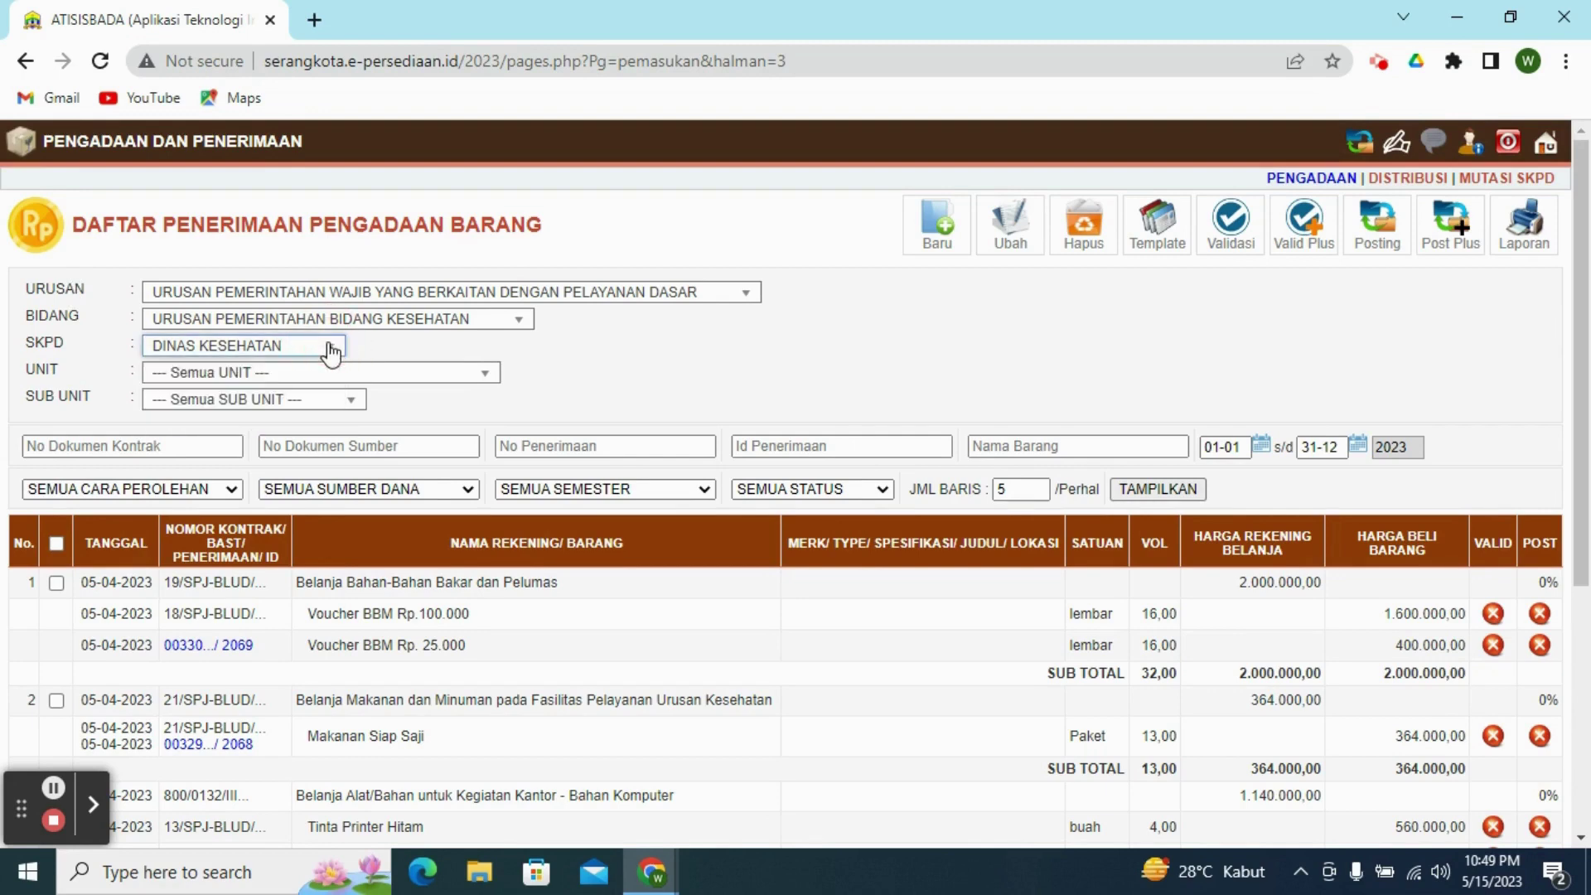
click(487, 384)
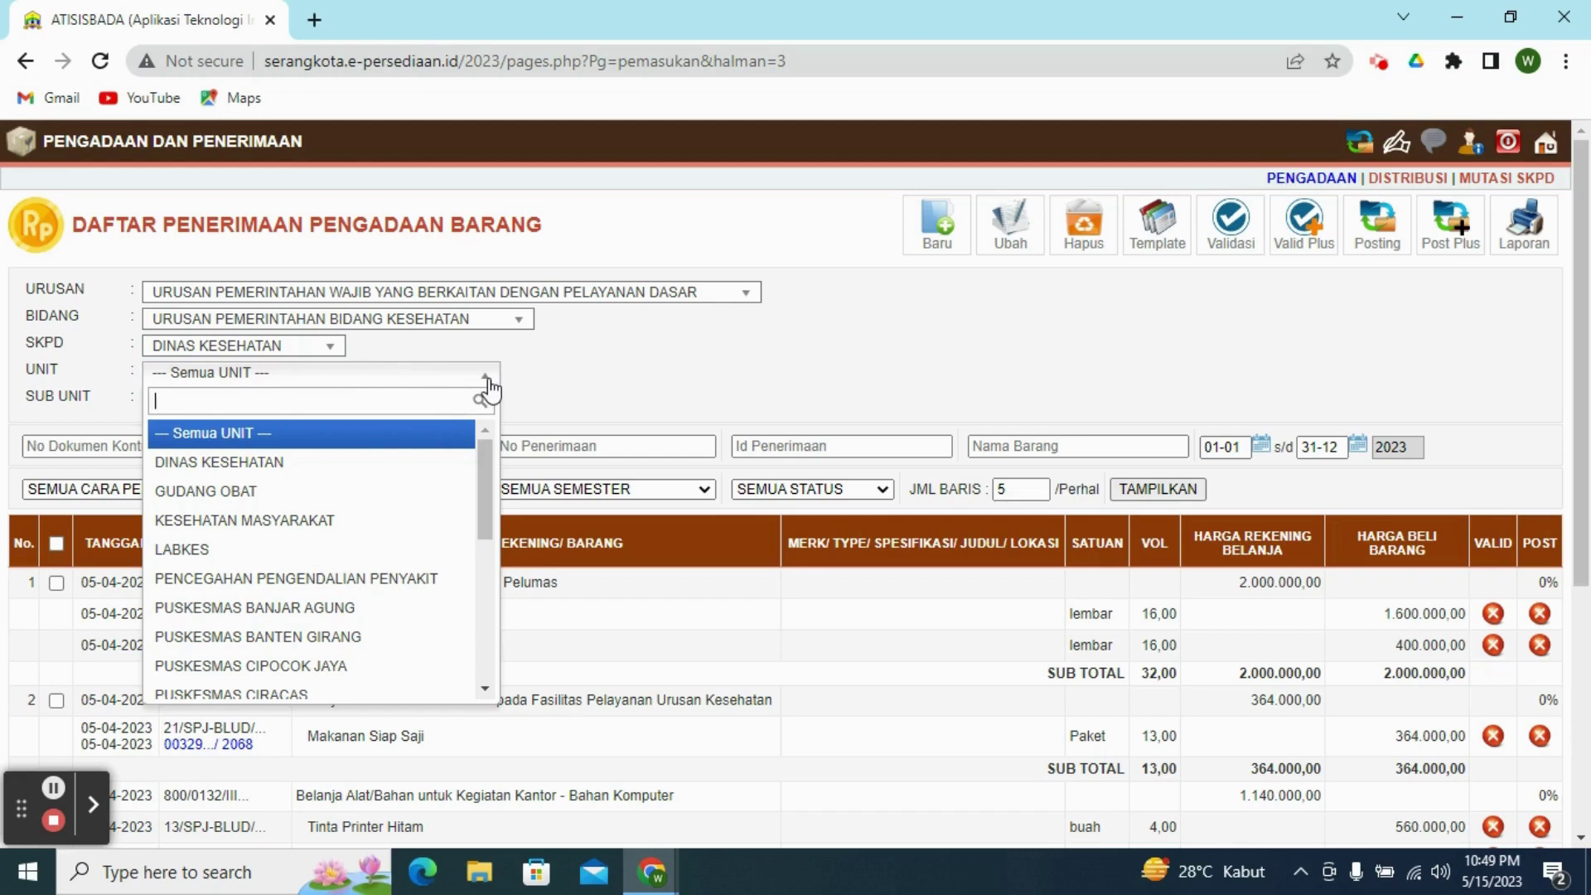
click(489, 383)
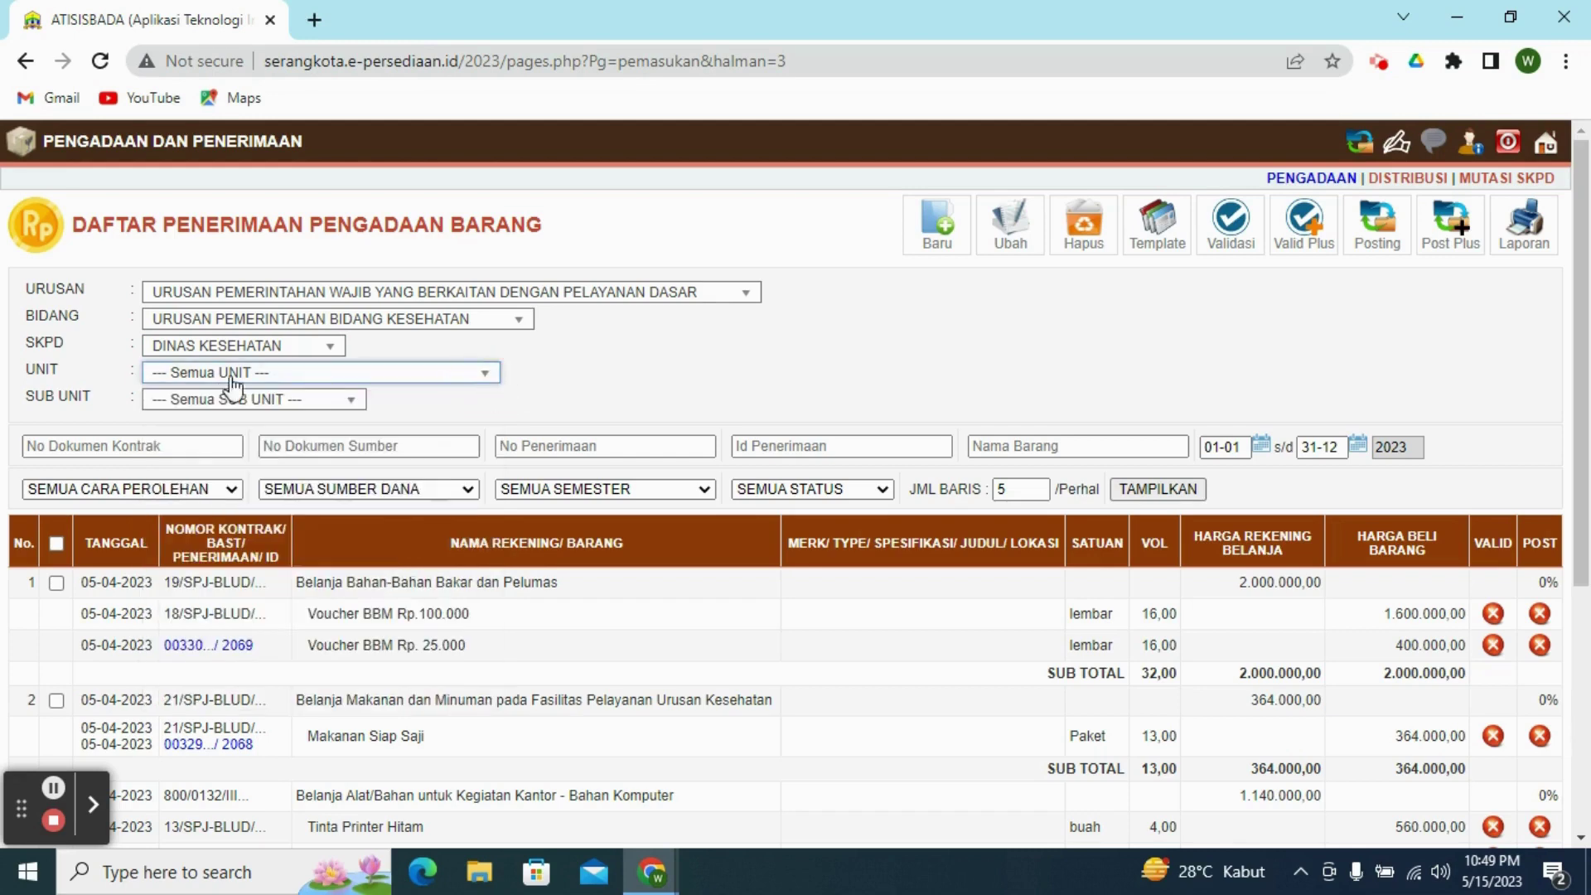
click(489, 382)
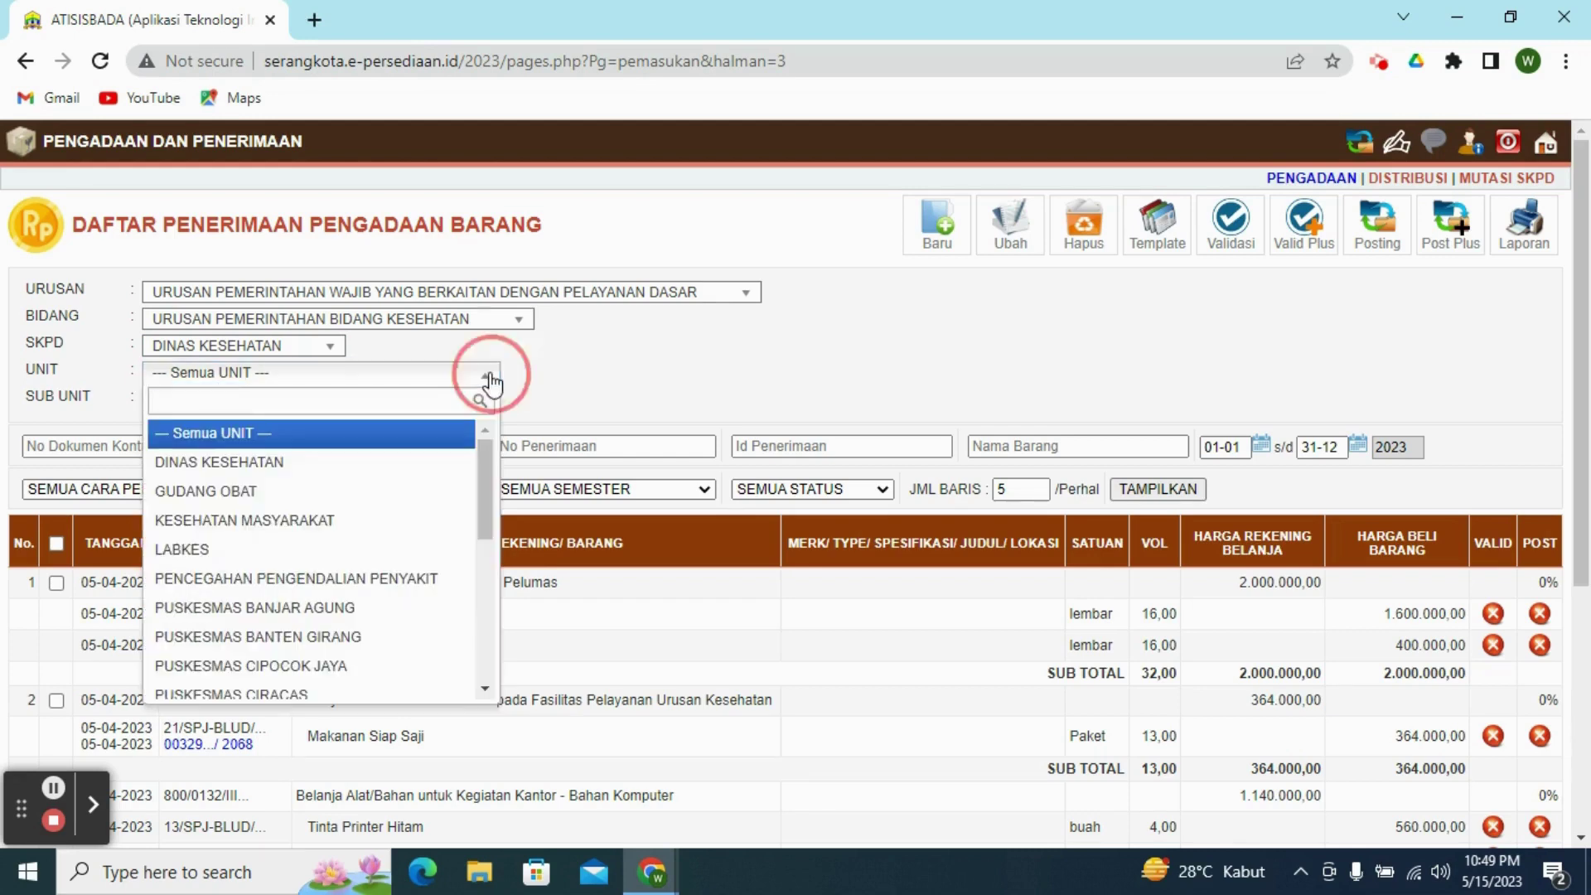
drag(483, 485, 487, 536)
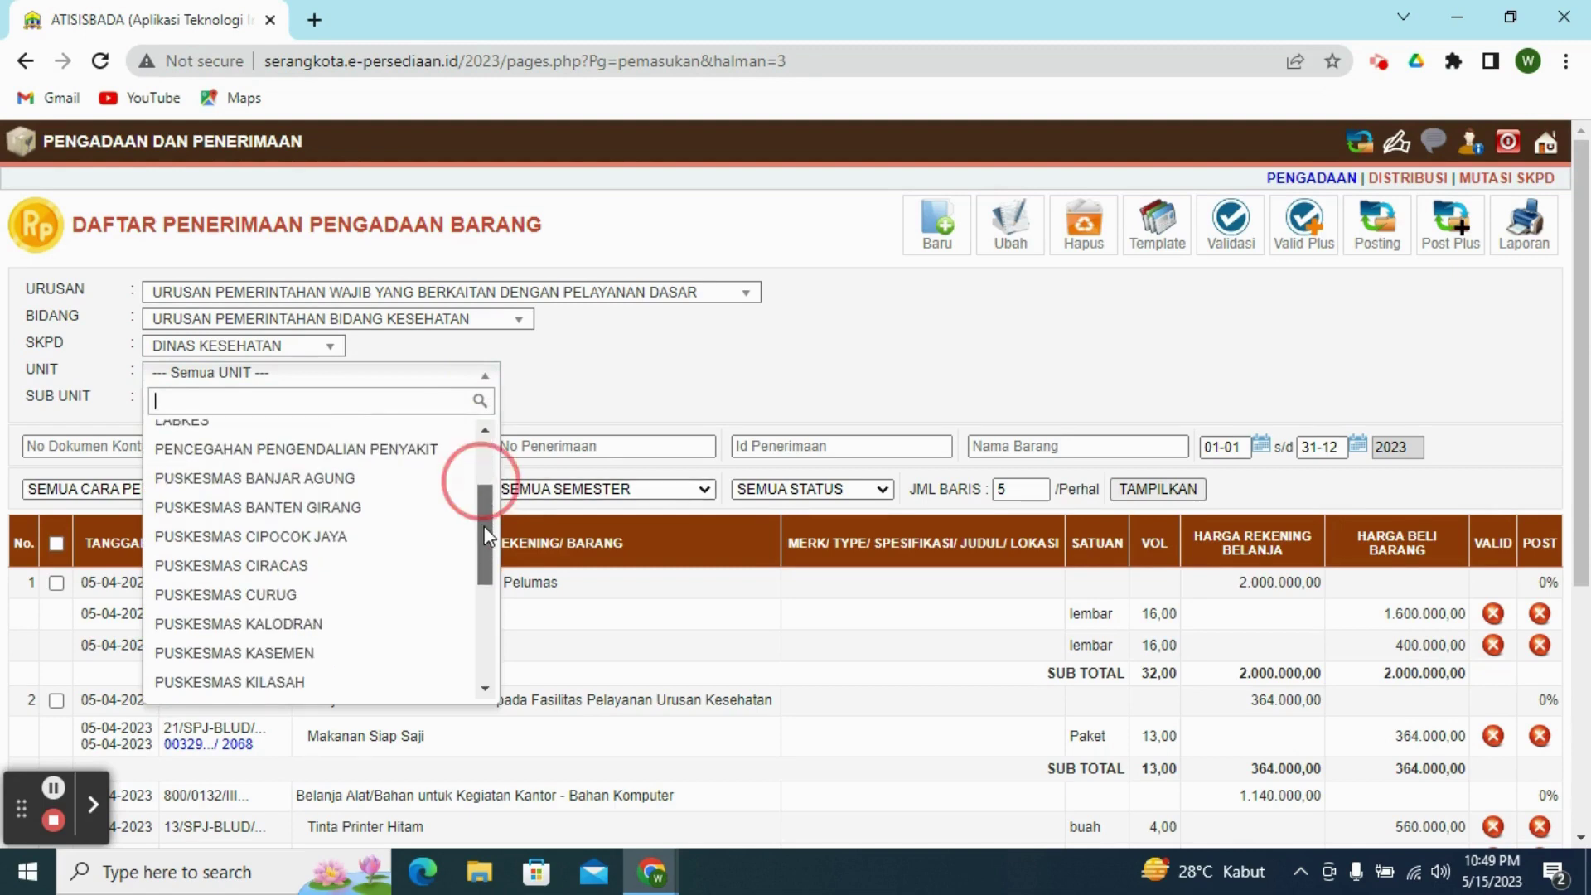
click(342, 507)
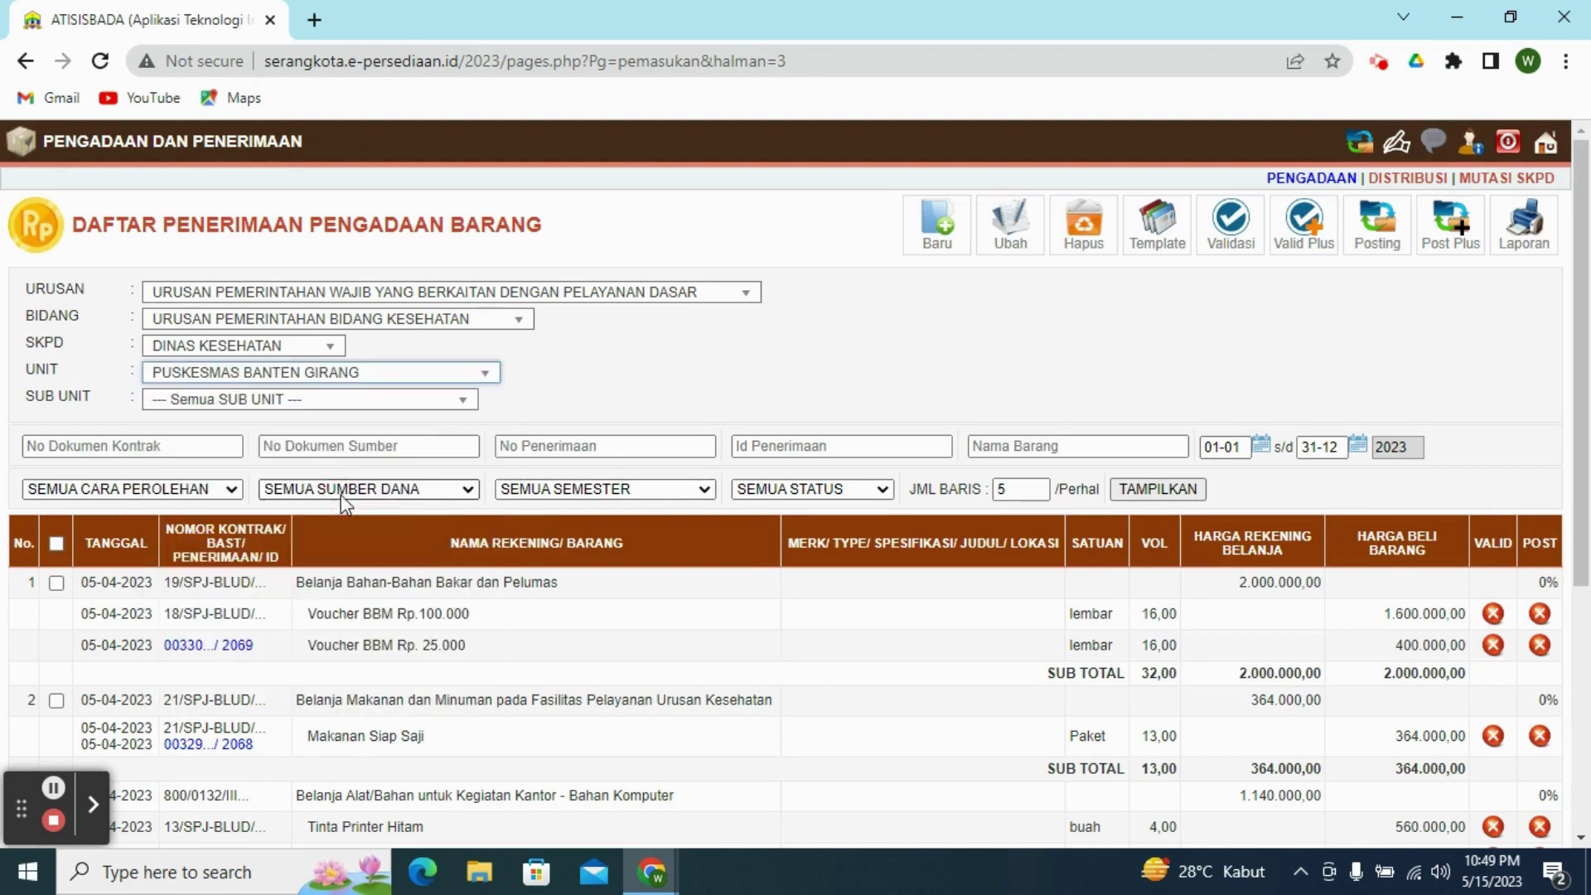
- Set the sub unit filter to GUDANG OBAT PKM BANTEN GIRANG
click(465, 403)
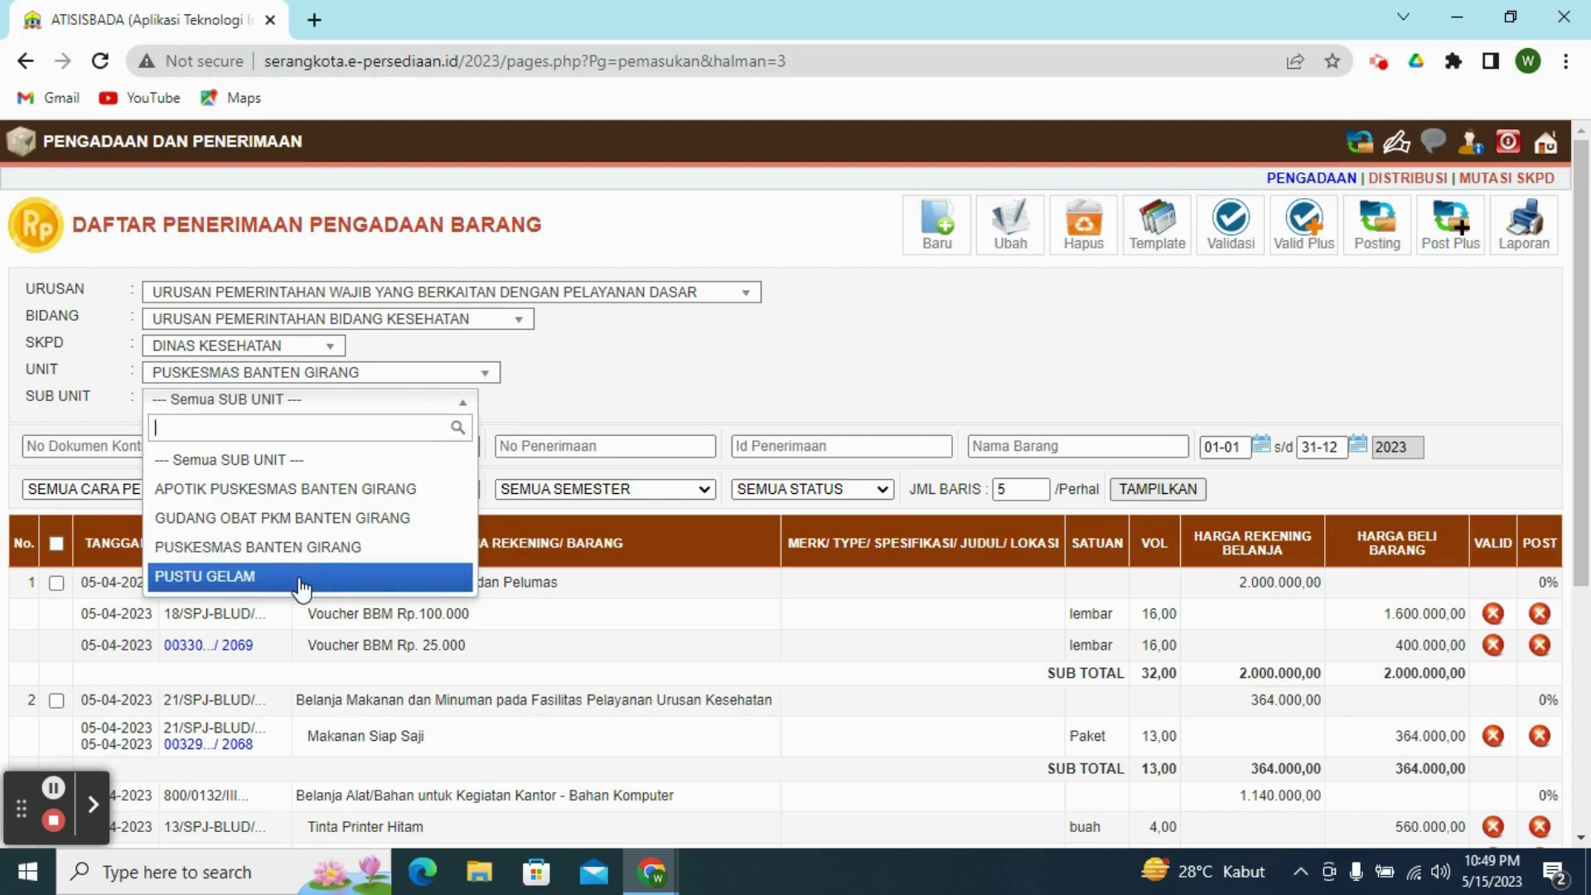
click(592, 377)
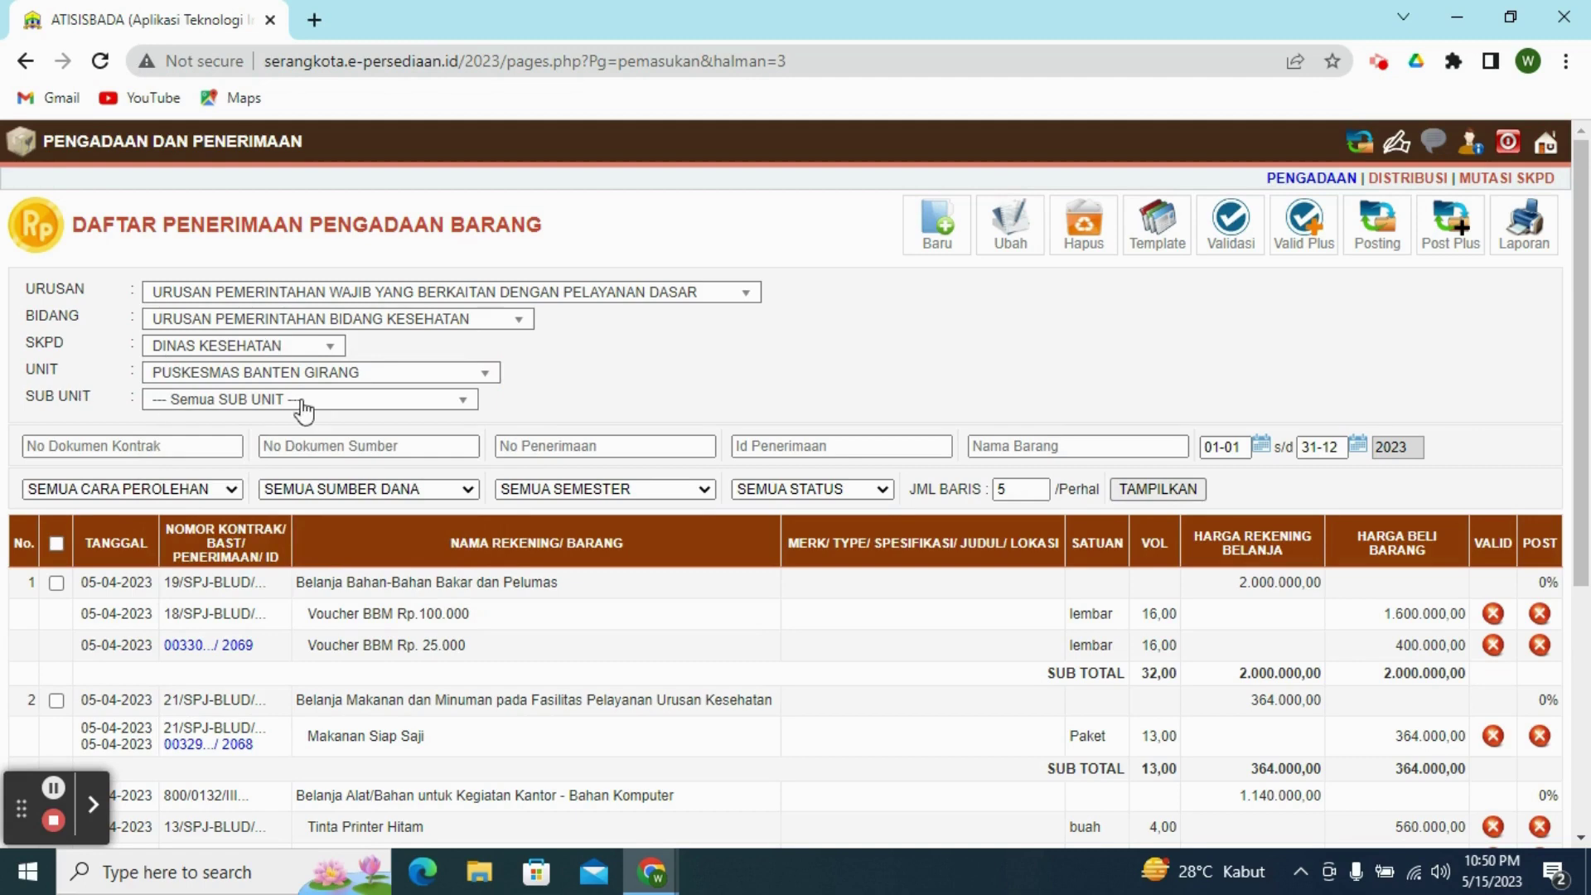
click(436, 404)
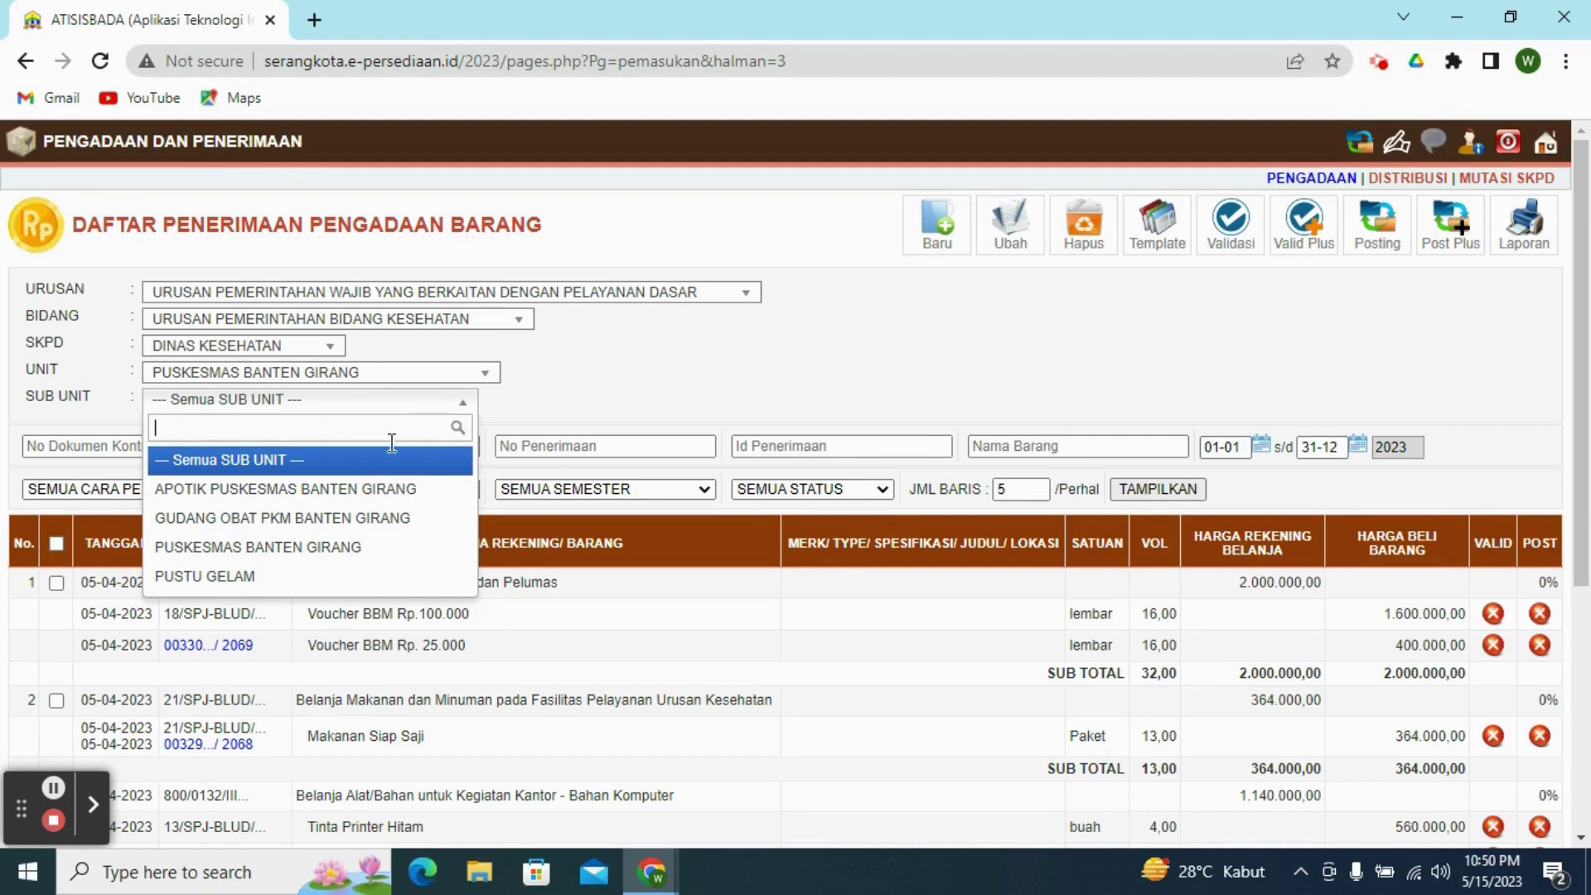
click(336, 519)
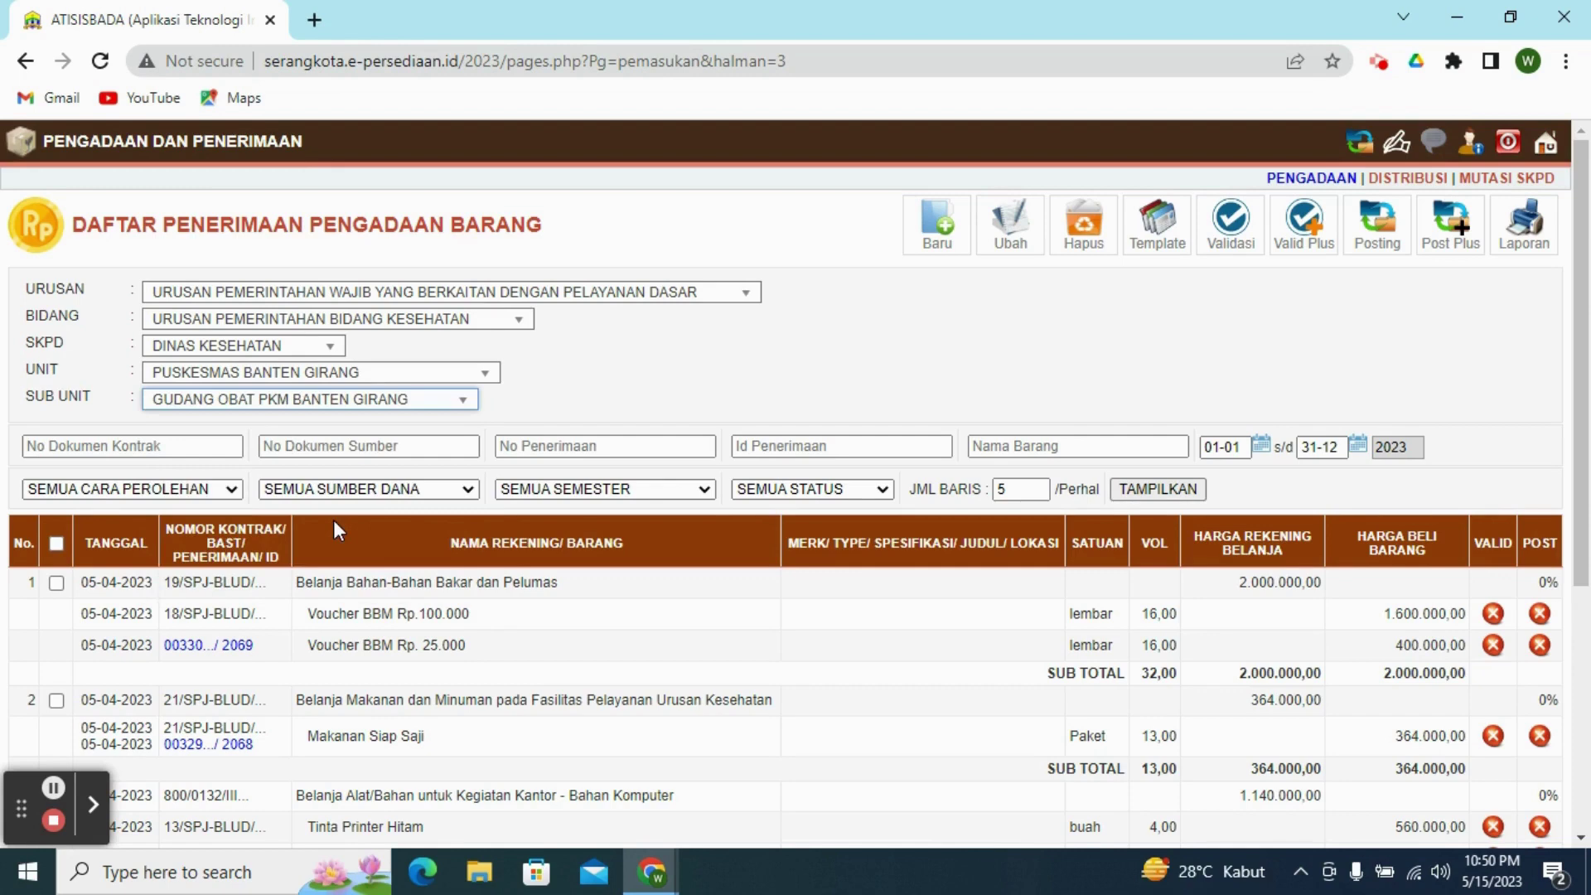
- Set the sub unit filter to PUSKESMAS BANTEN GIRANG and open a new procurement receipt form
click(466, 404)
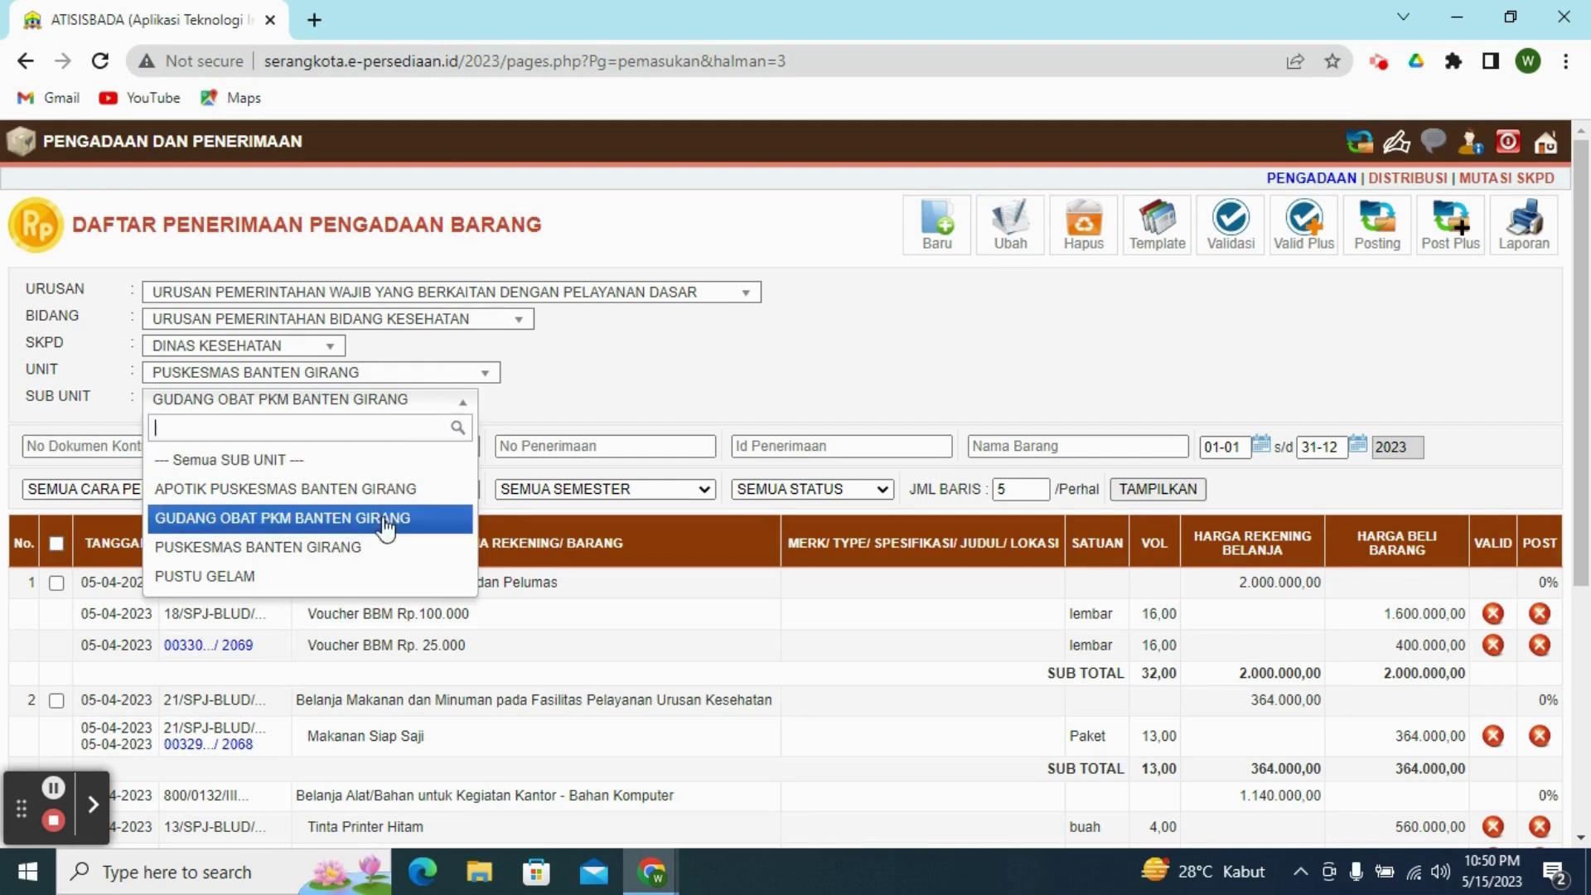
click(352, 551)
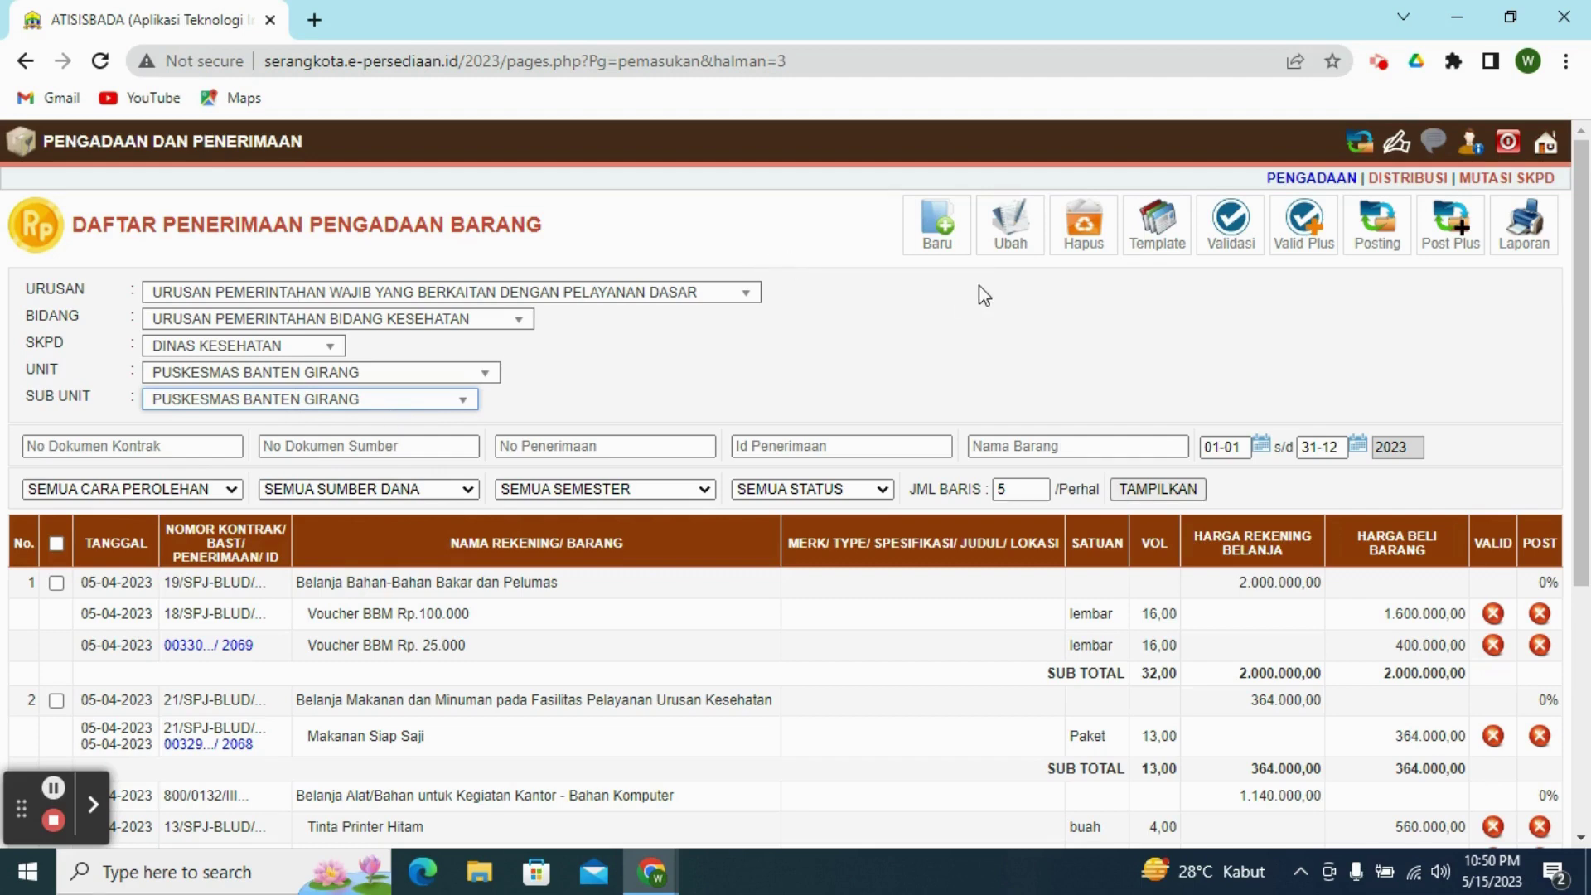
click(949, 247)
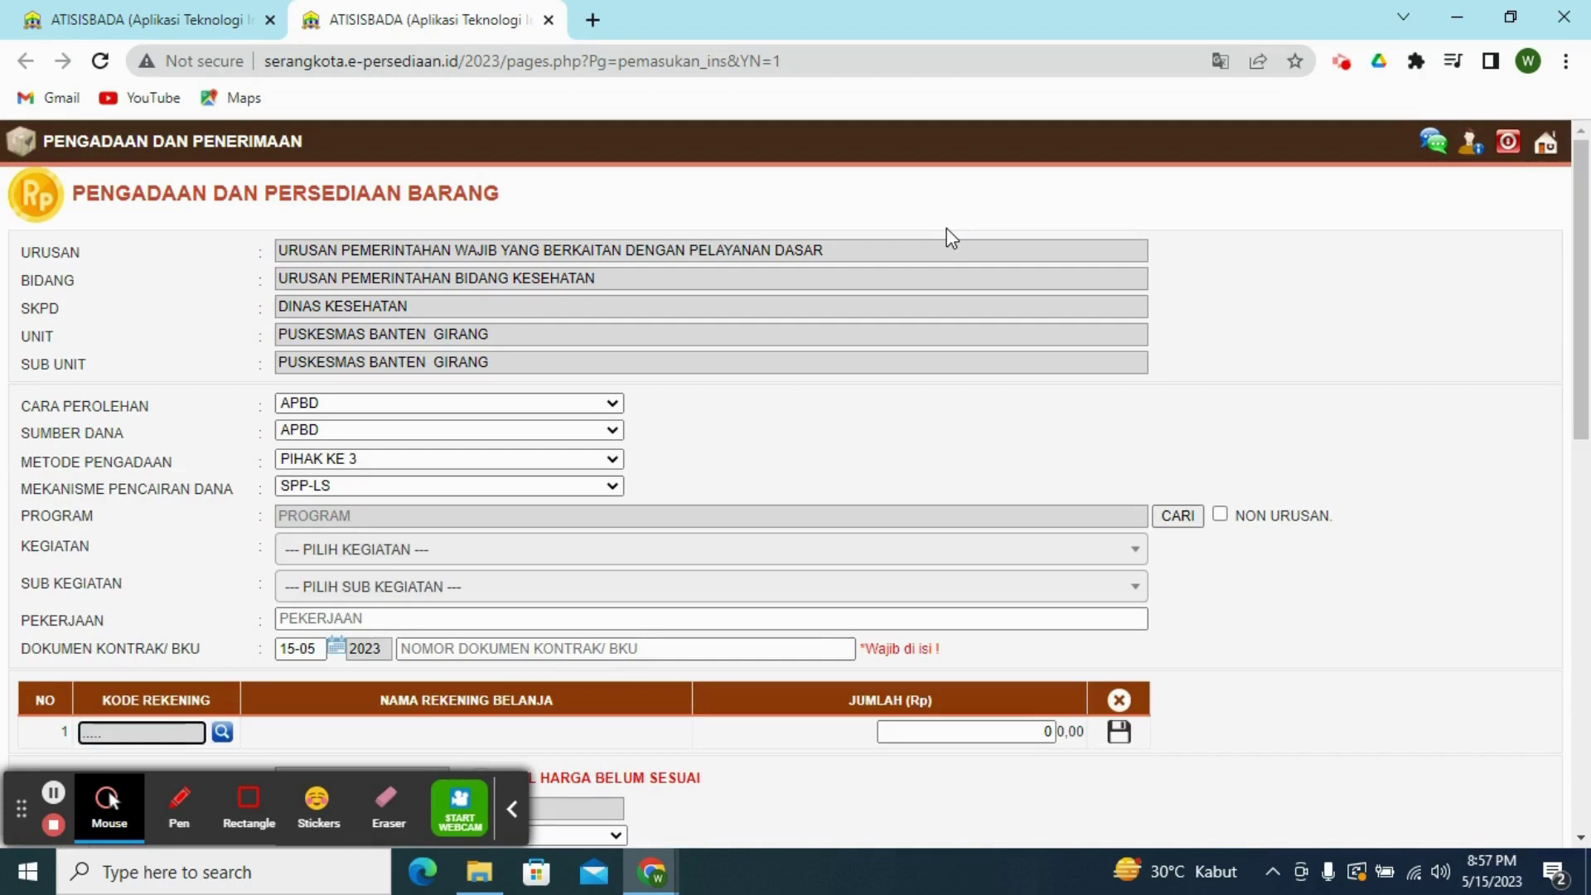
click(514, 821)
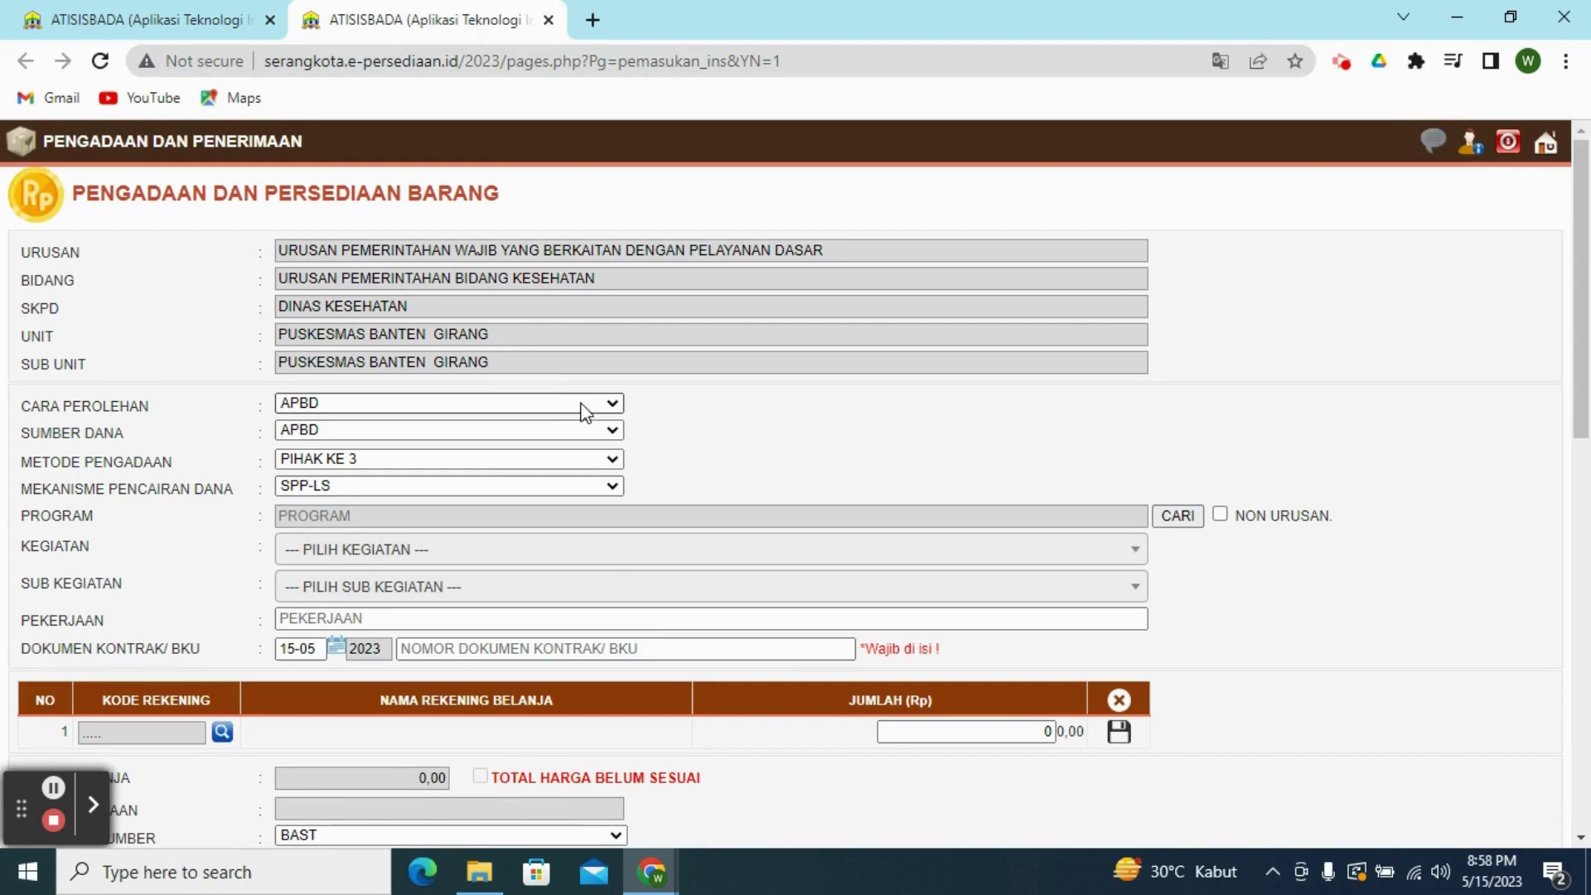
- Try BOK and BOP DINKES as the funding source (Sumber Dana) of the new receipt
click(614, 430)
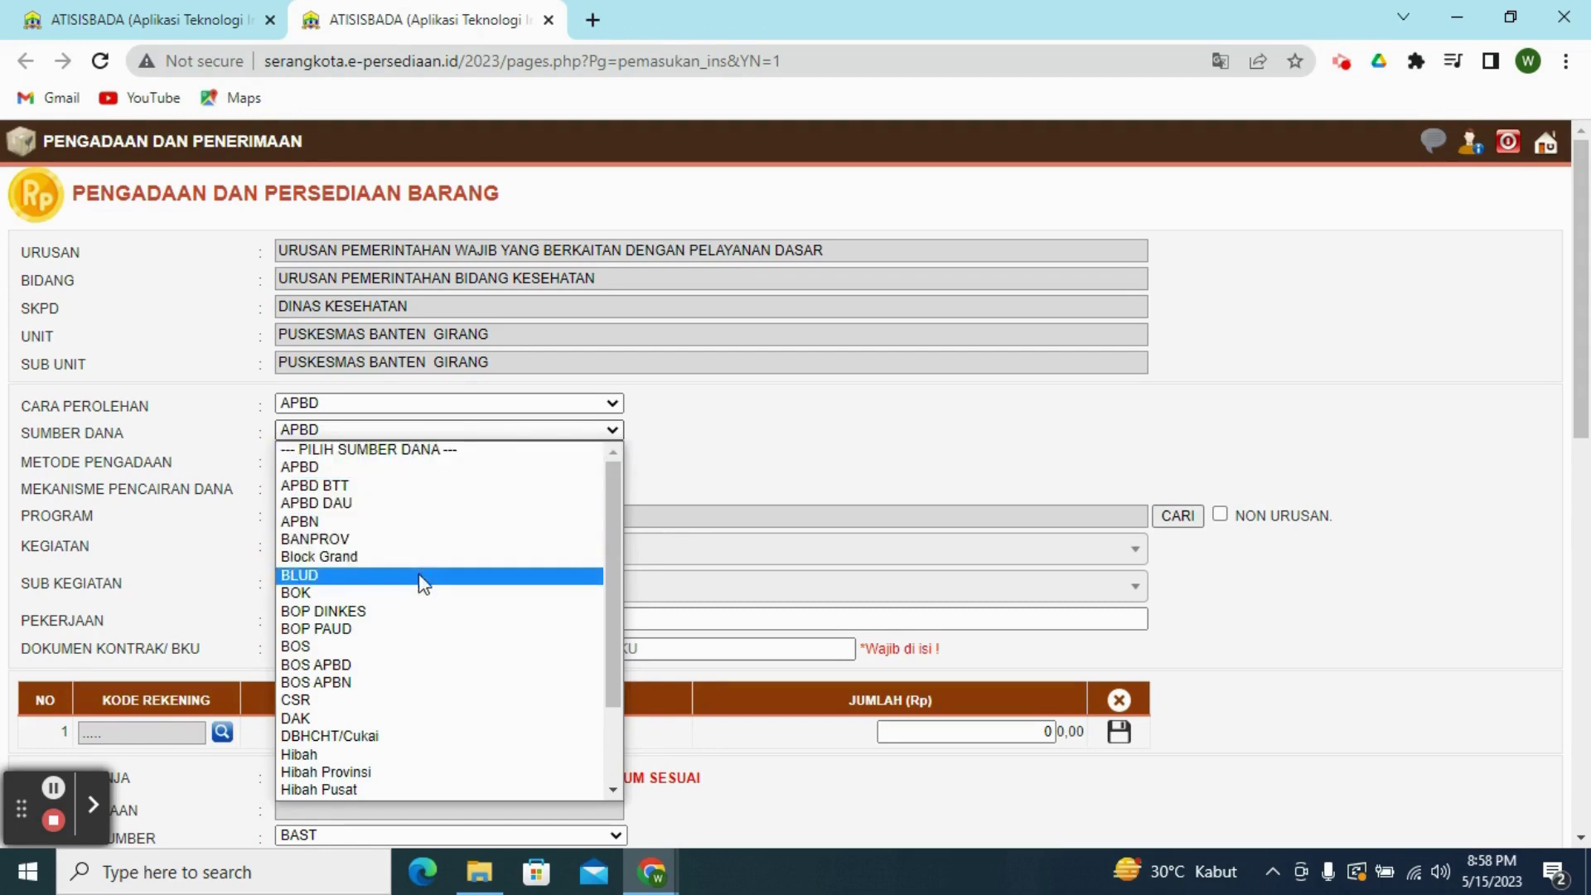
click(427, 595)
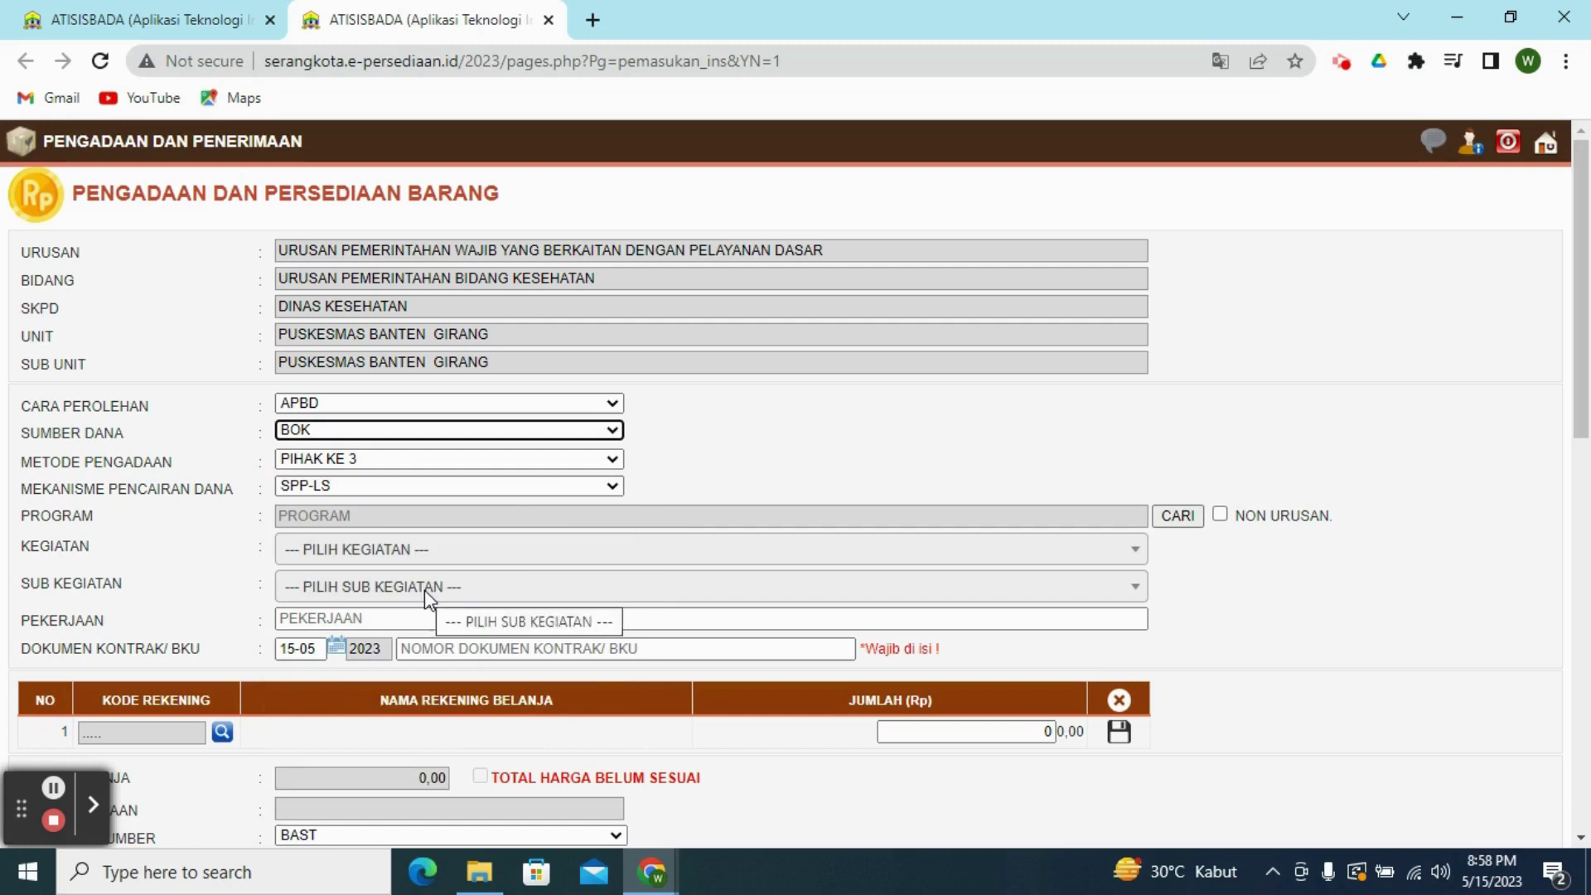
click(613, 430)
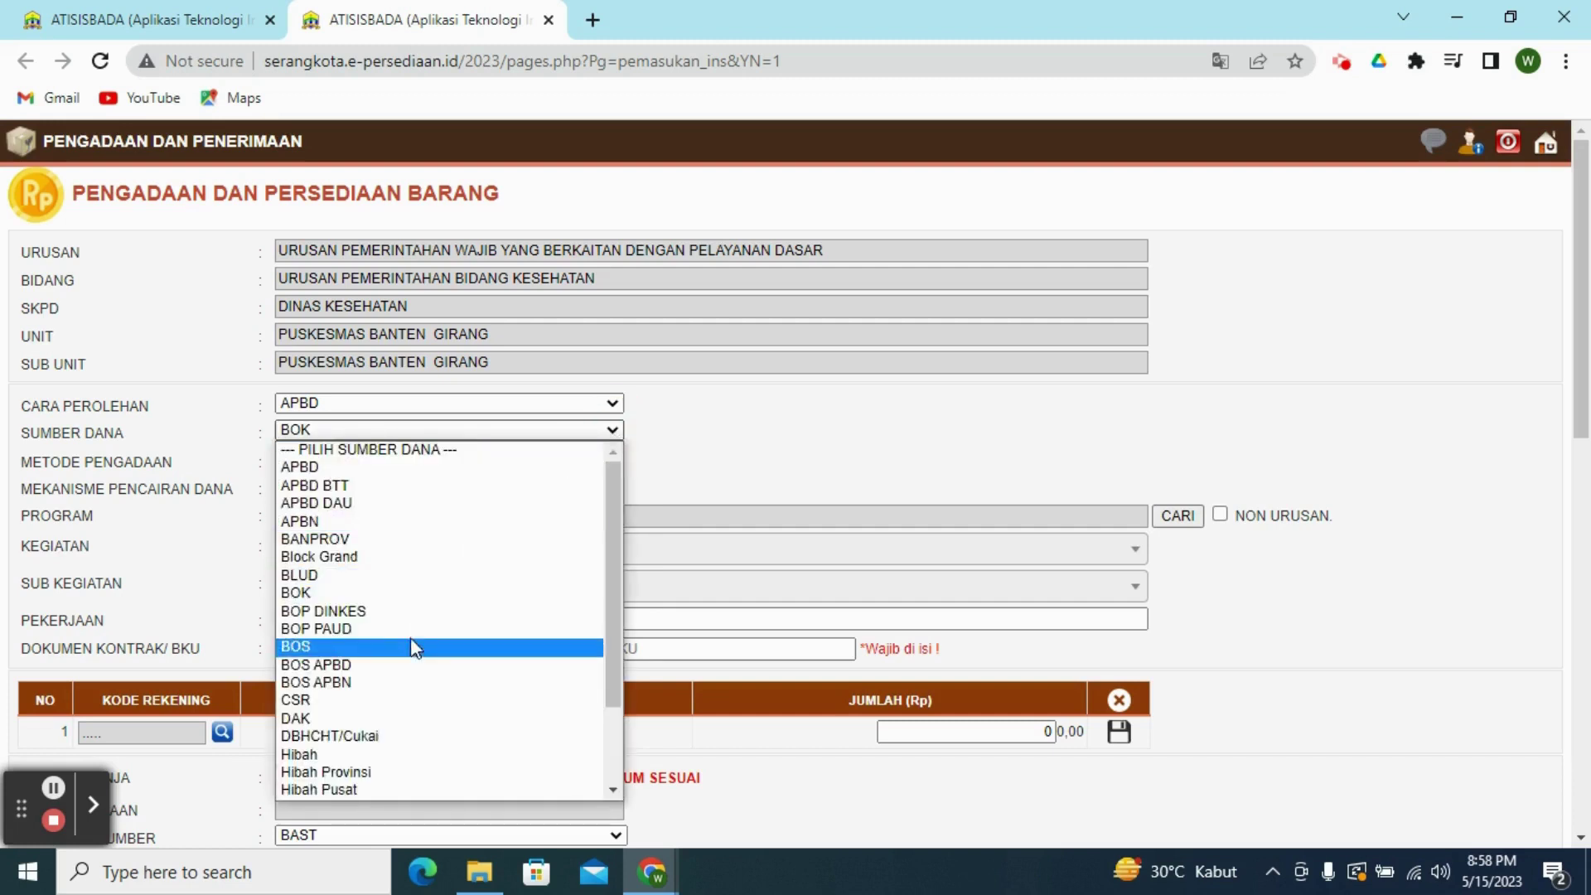
click(413, 612)
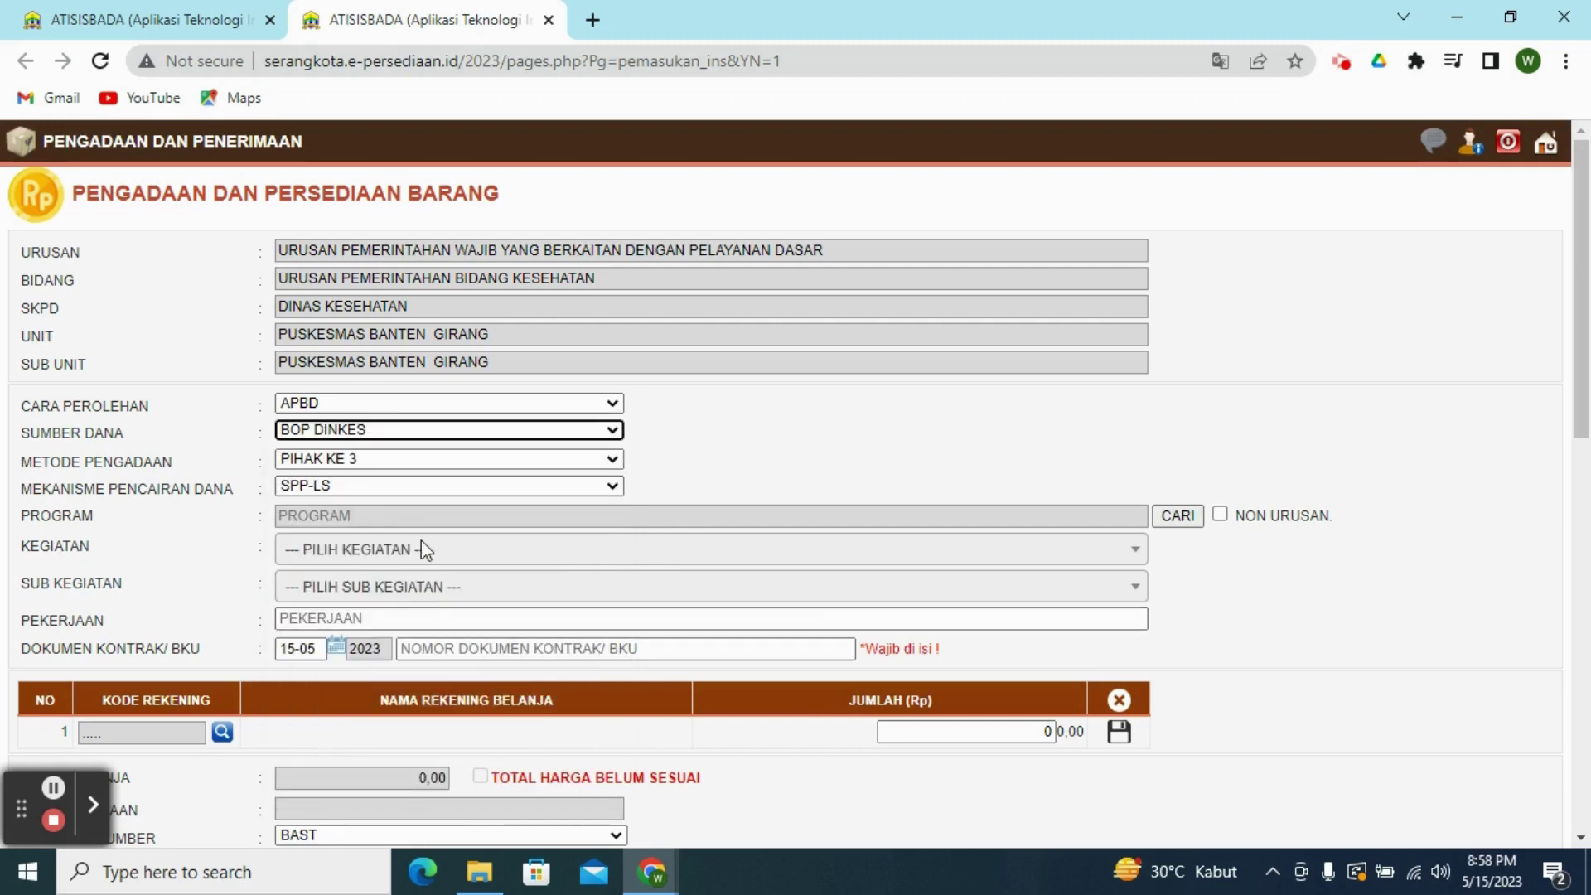
- Set the funding source to BLUD, with PIHAK KE 3 as procurement method and SPP-LS as disbursement mechanism
click(612, 432)
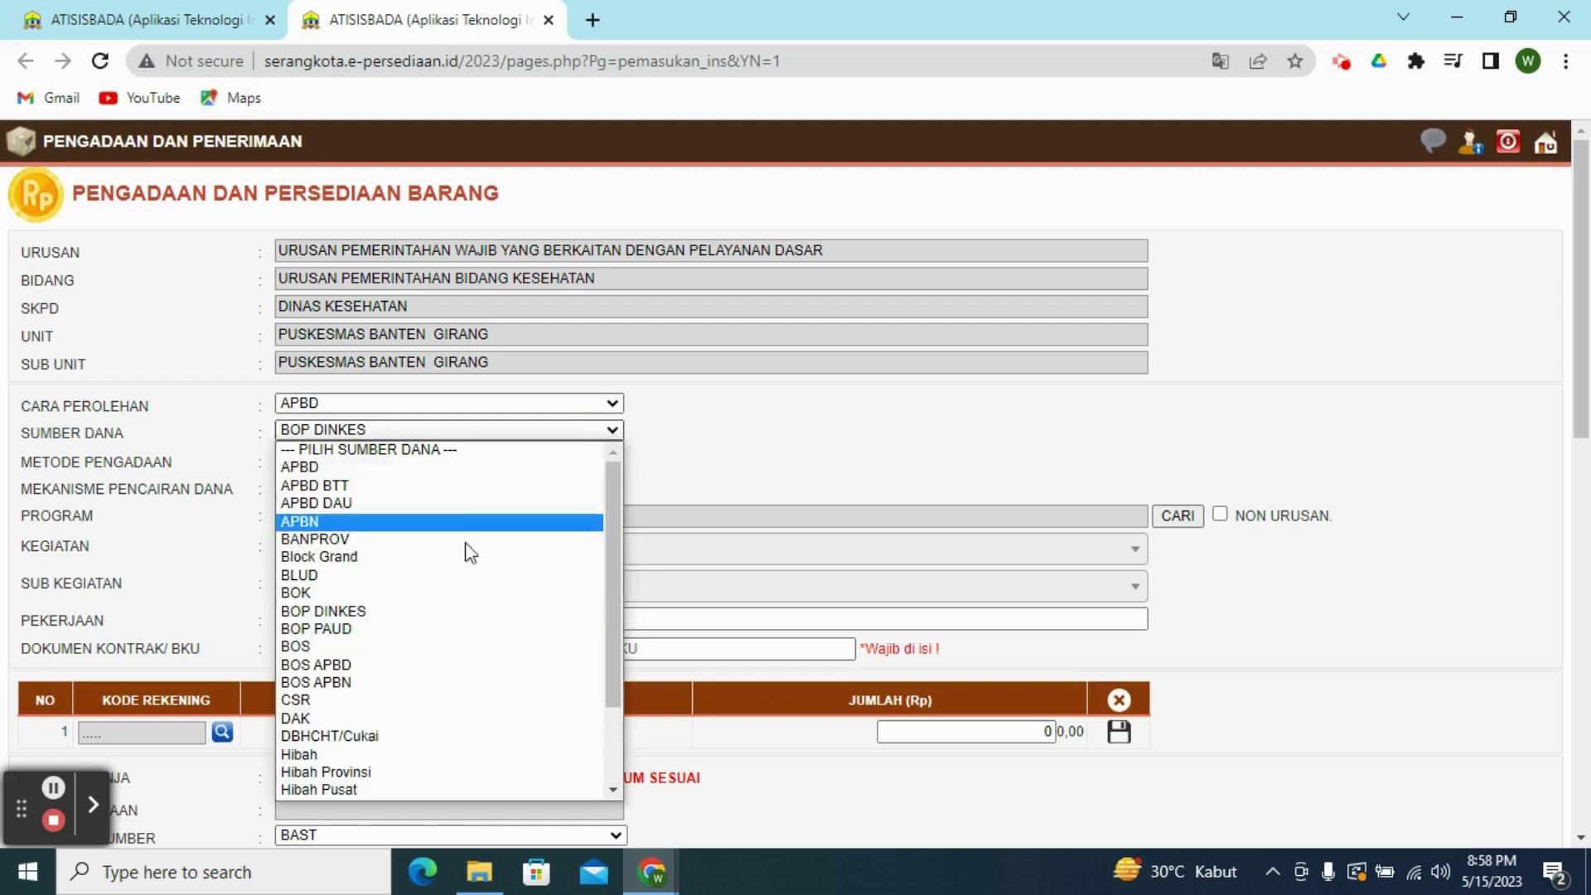
click(424, 576)
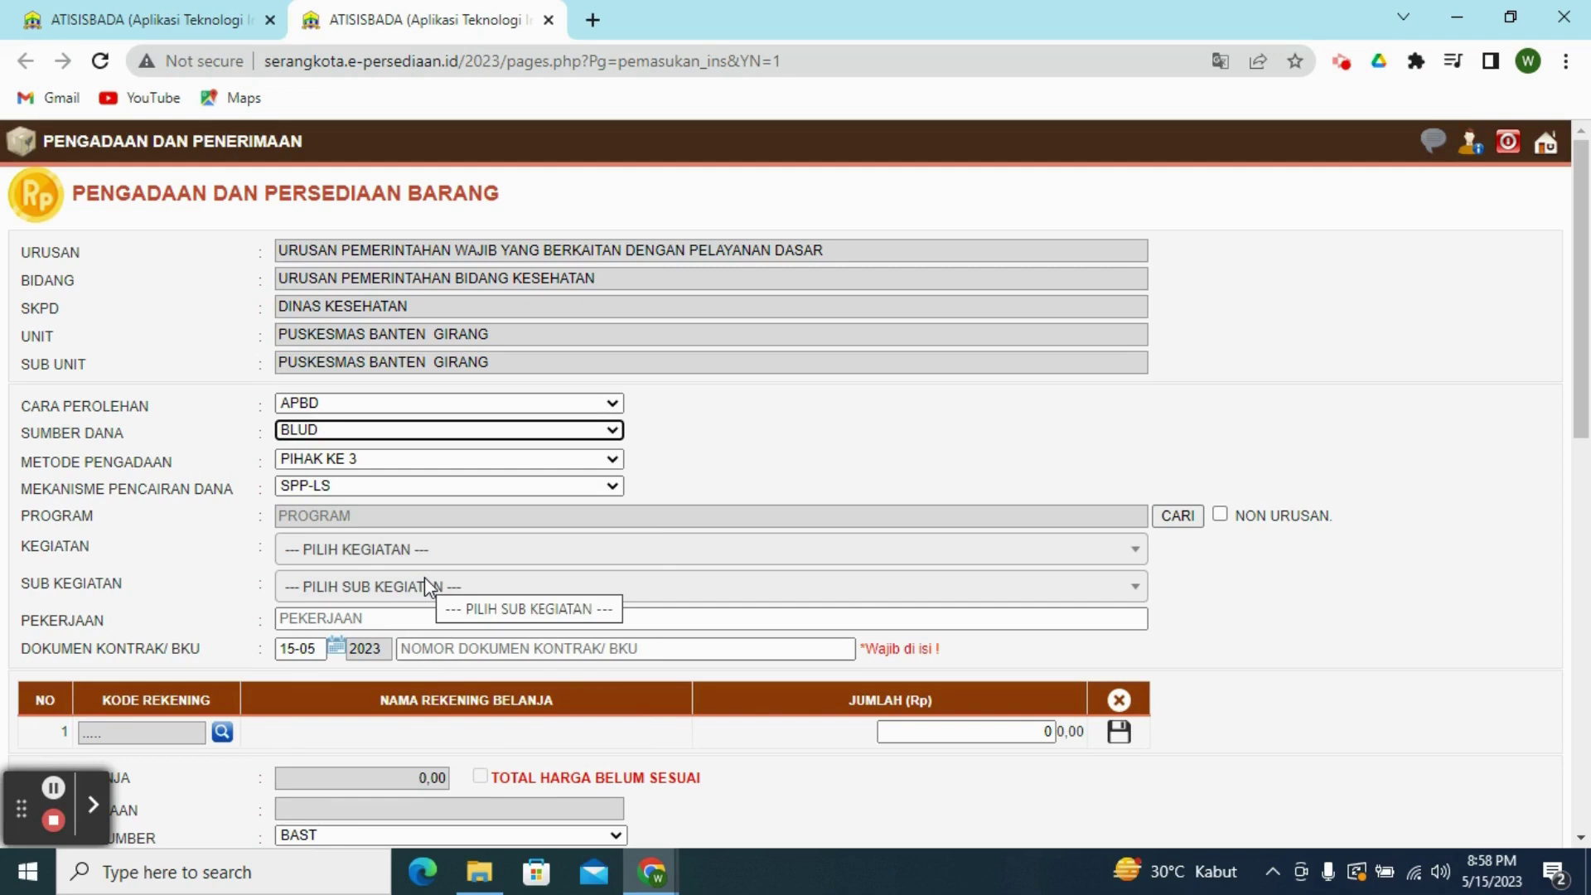
click(609, 461)
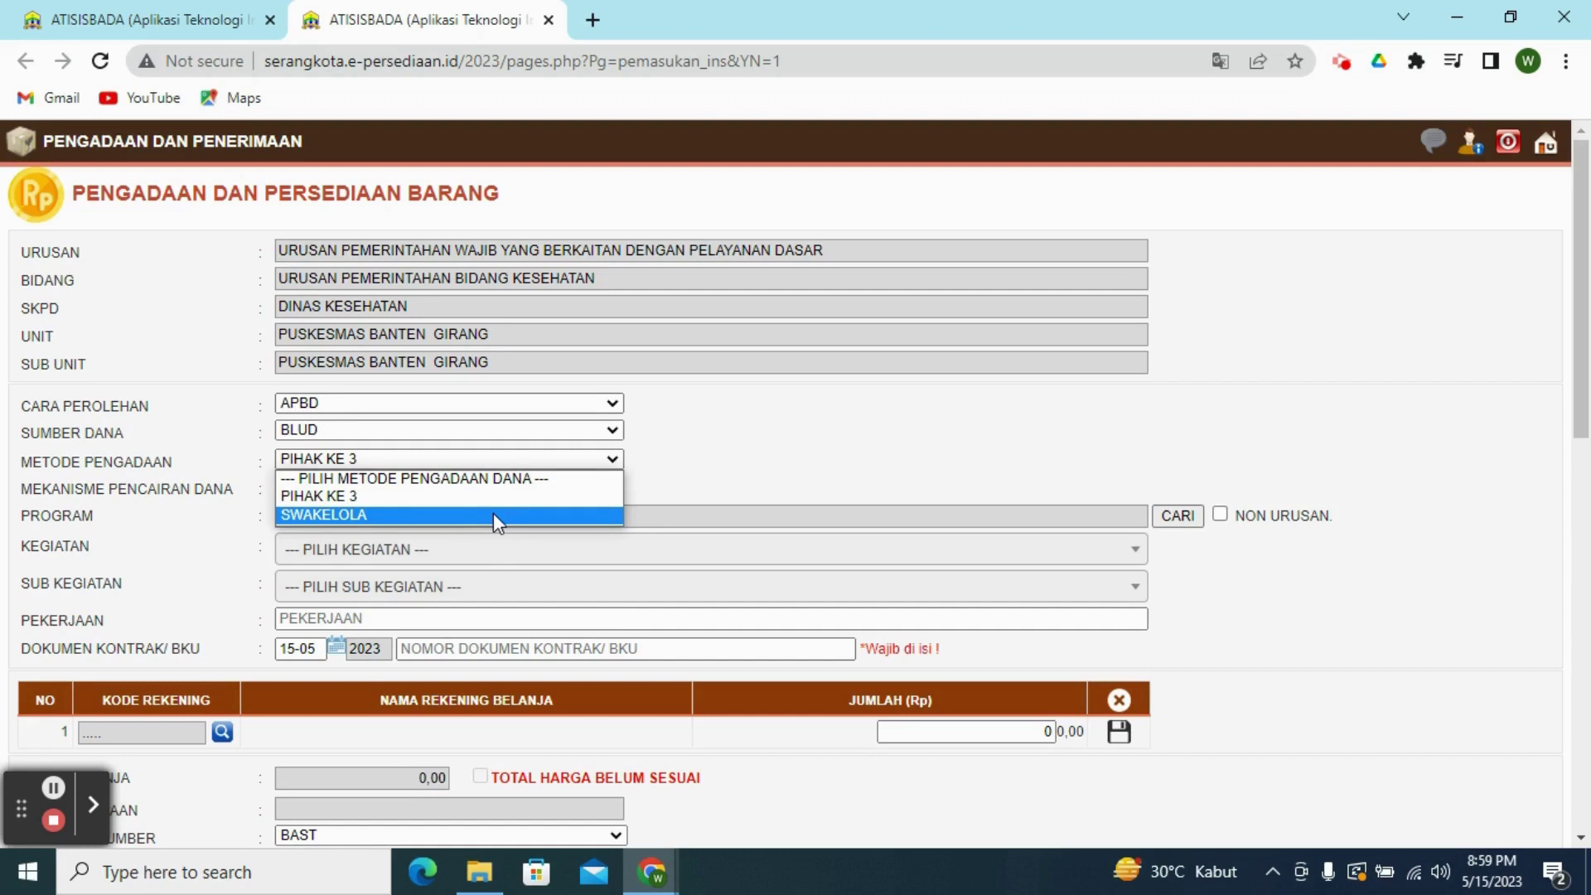
click(463, 495)
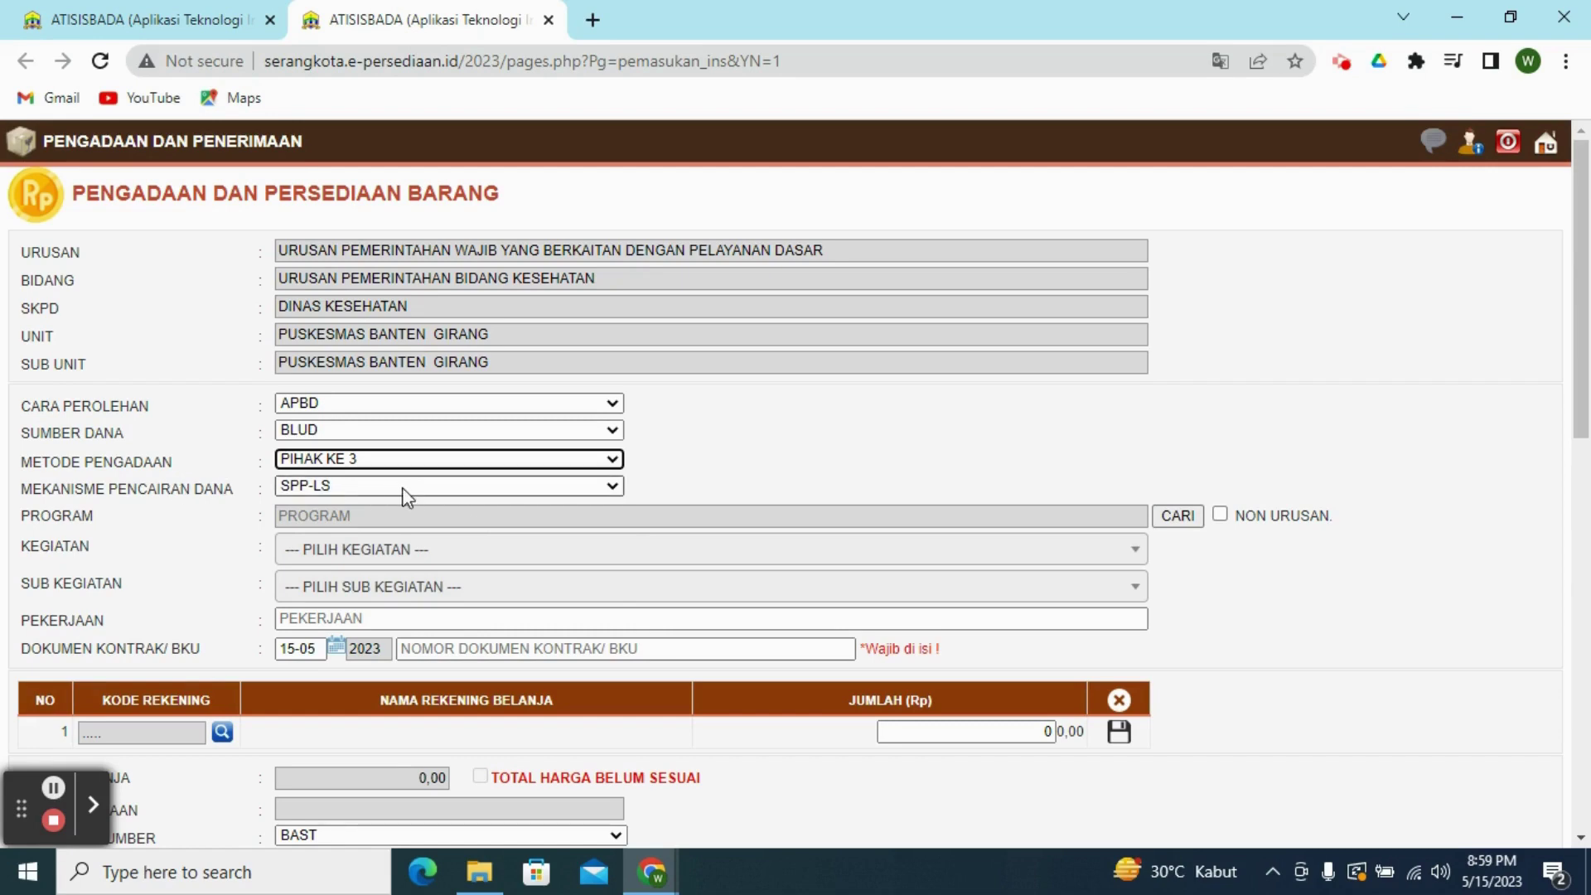
click(591, 489)
click(590, 488)
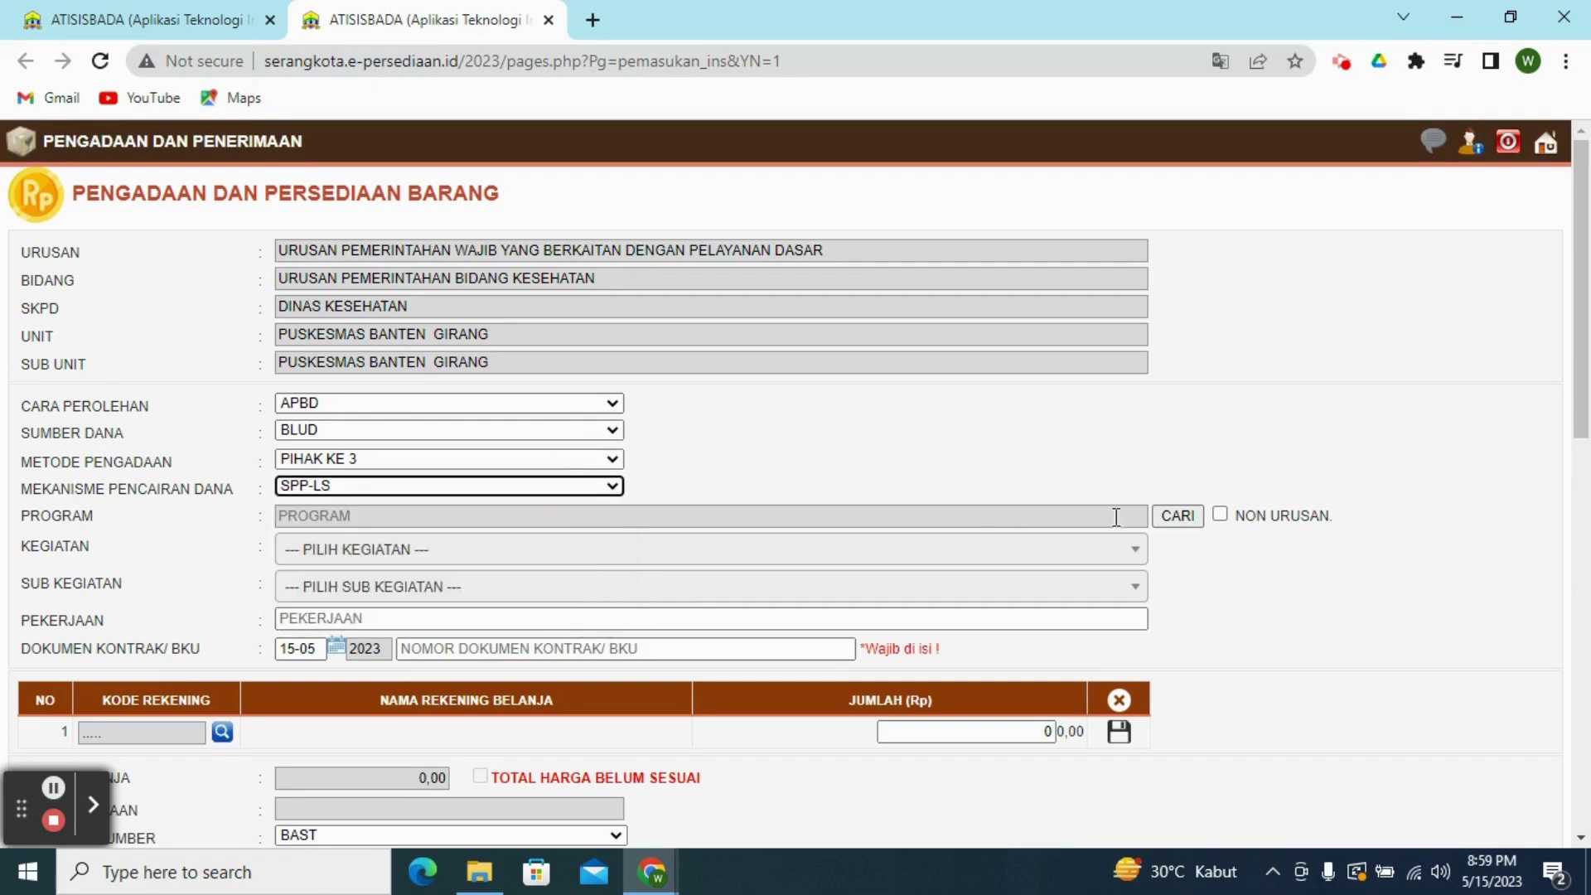
- Choose program 1.02.02.02 and activity 2.02 Penyediaan Layanan Kesehatan untuk UKM dan UKP Rujukan Tingkat Daerah Kabupaten/Kota
click(1186, 524)
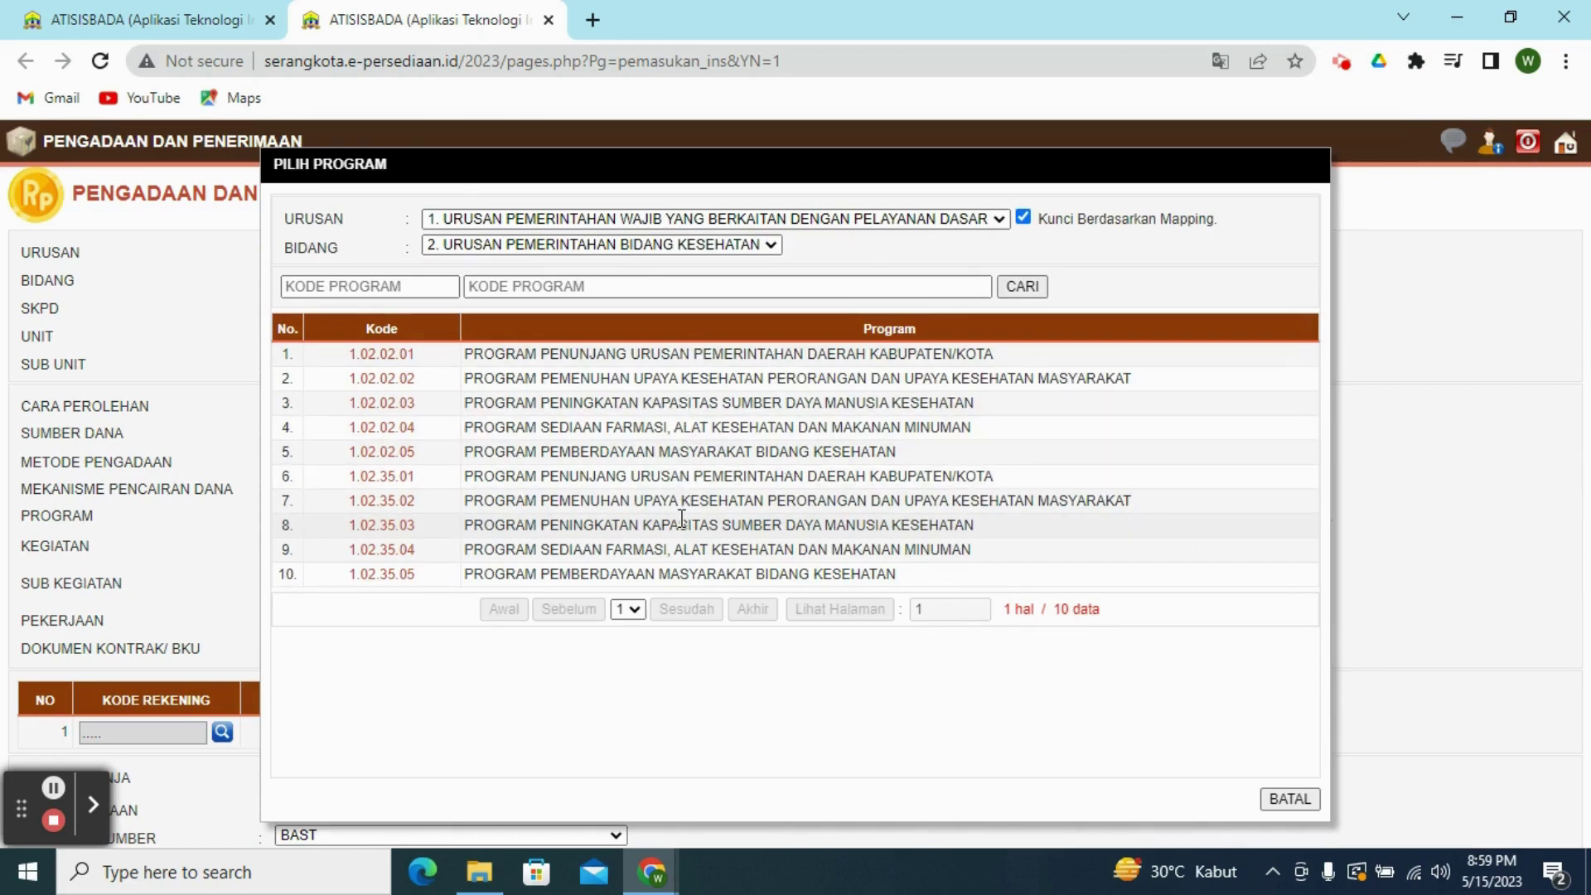
click(370, 381)
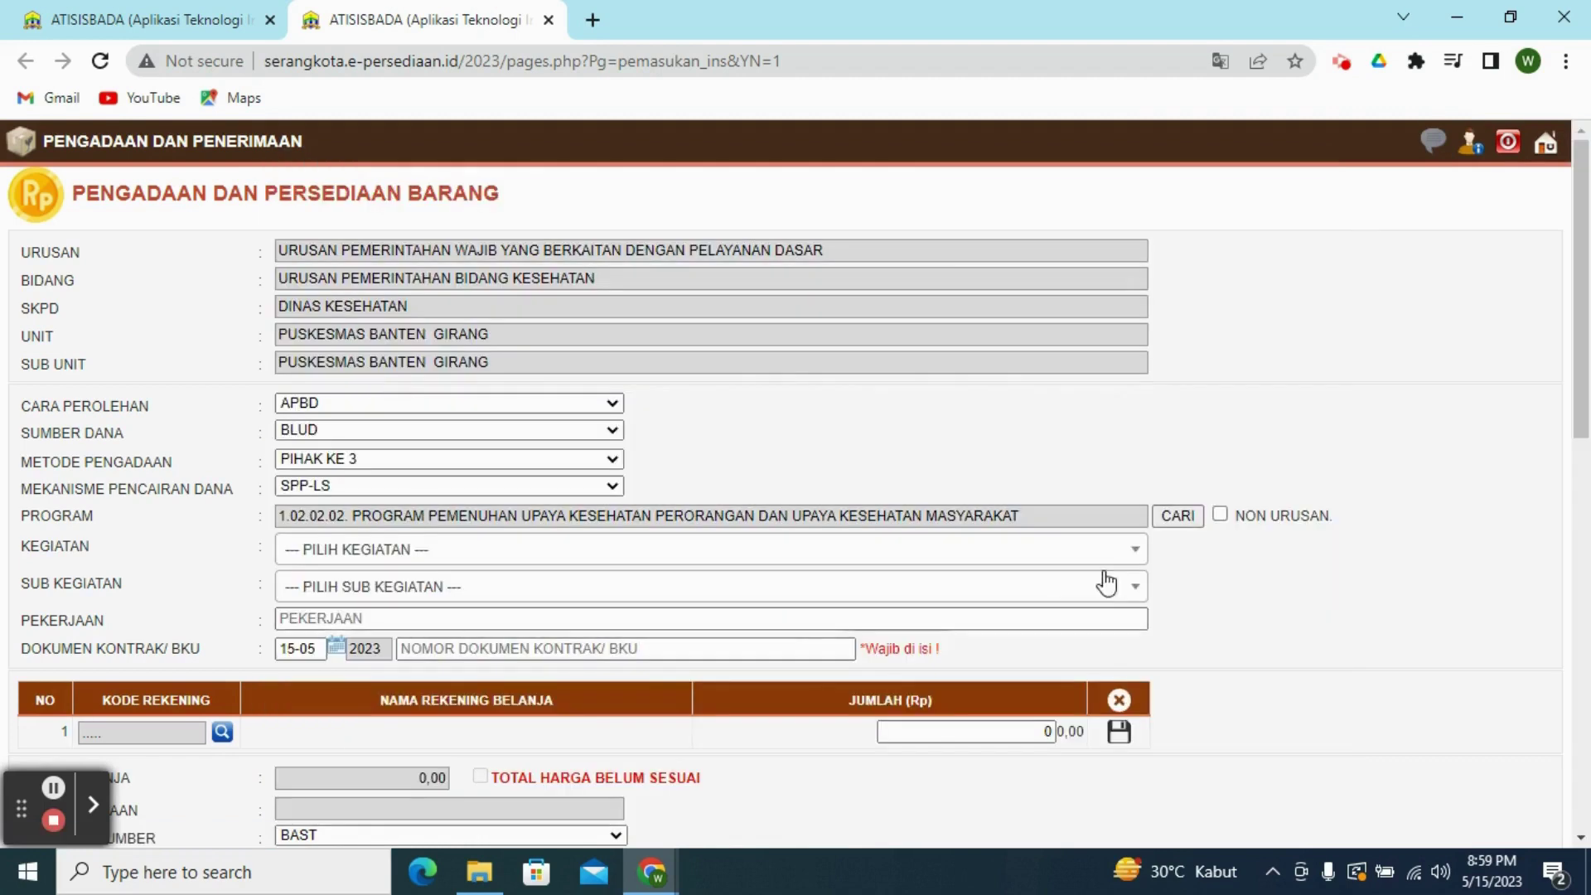
click(1127, 560)
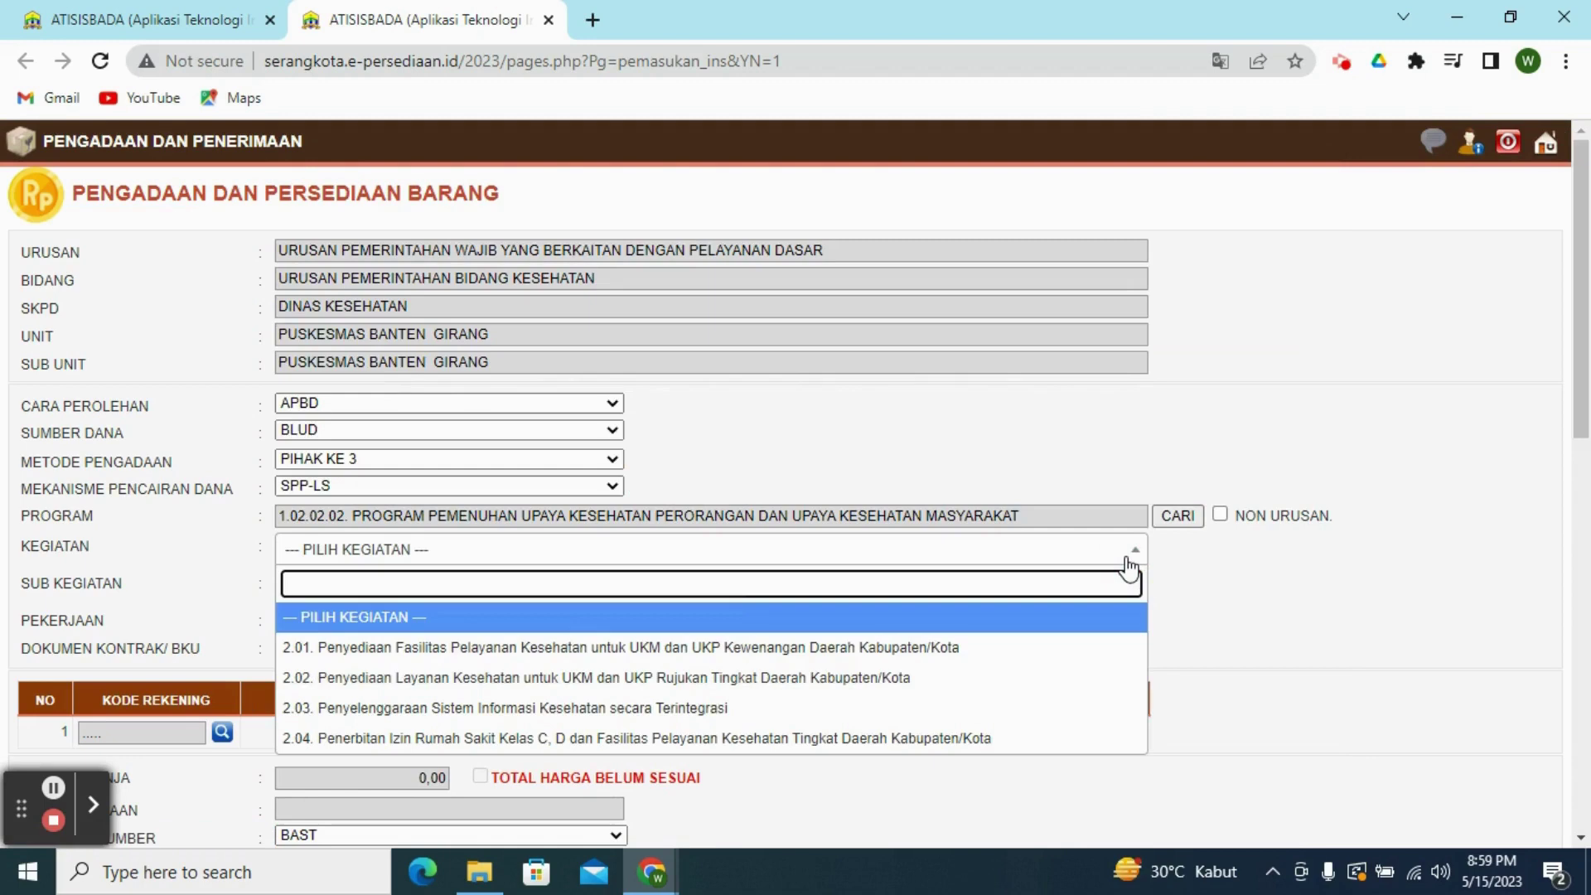
click(428, 681)
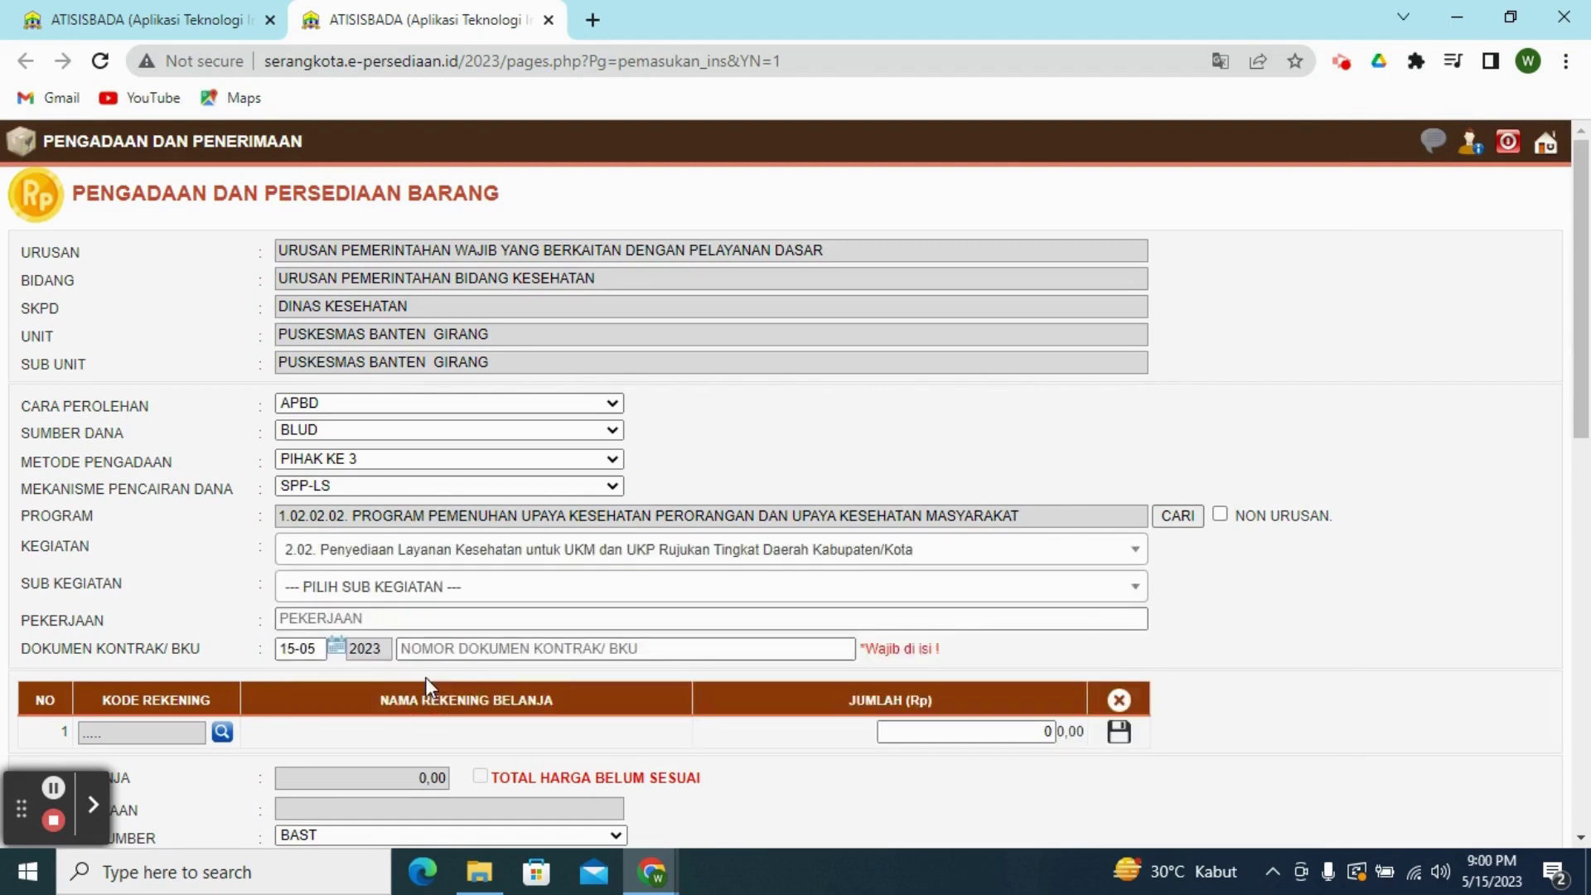
- Choose sub-activity 33 Operasional Pelayanan Puskesmas and enter BELANJA ATK as the job description (Pekerjaan)
click(1099, 593)
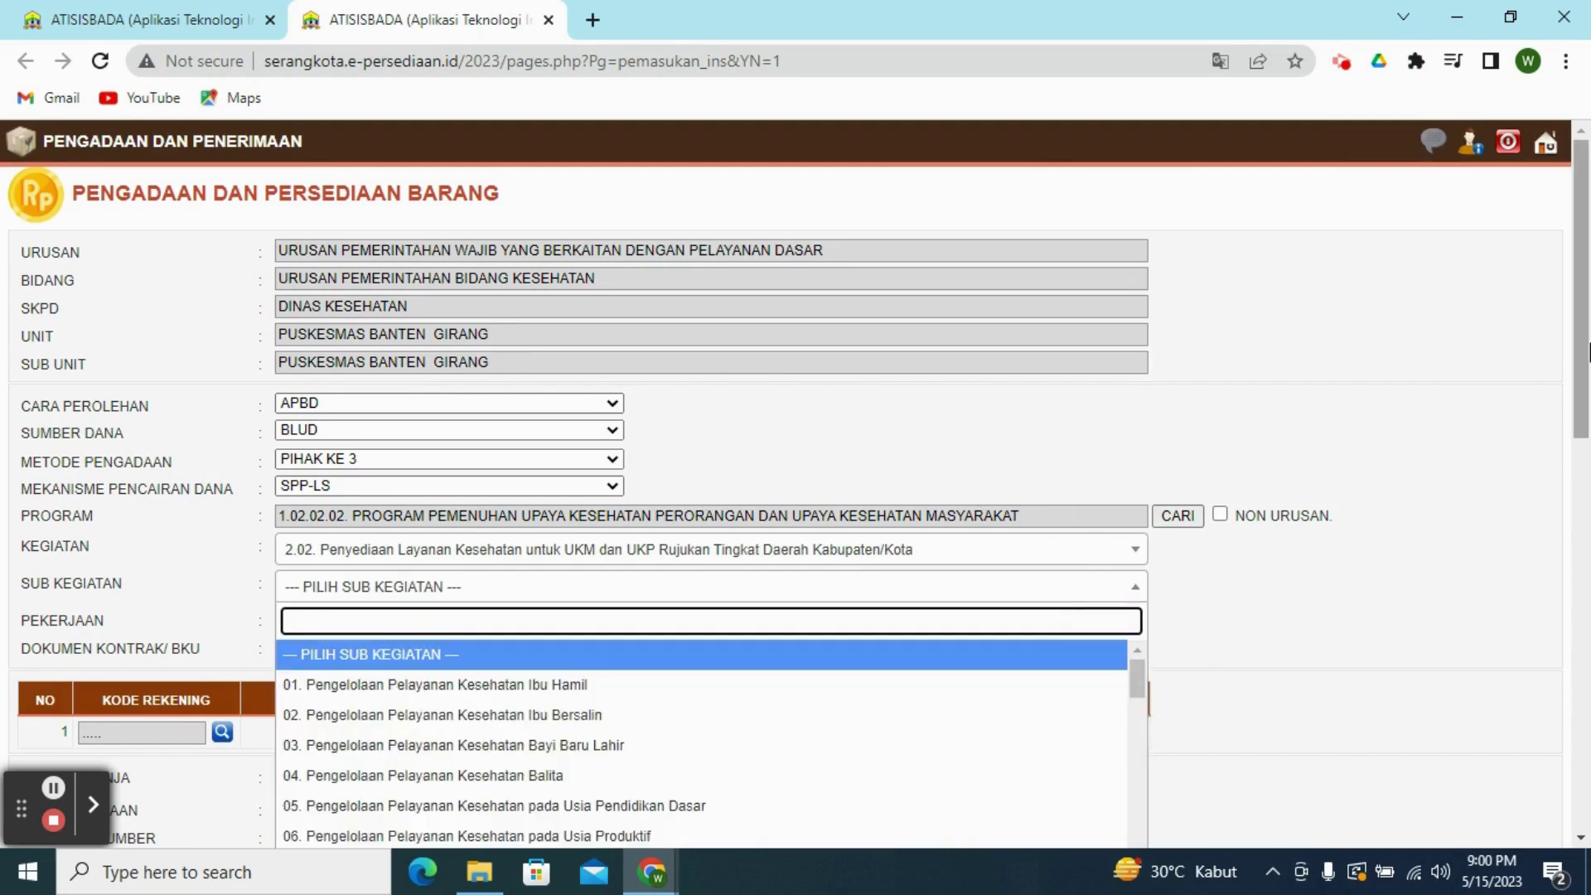
drag(1587, 355, 1588, 436)
drag(1137, 484, 1144, 637)
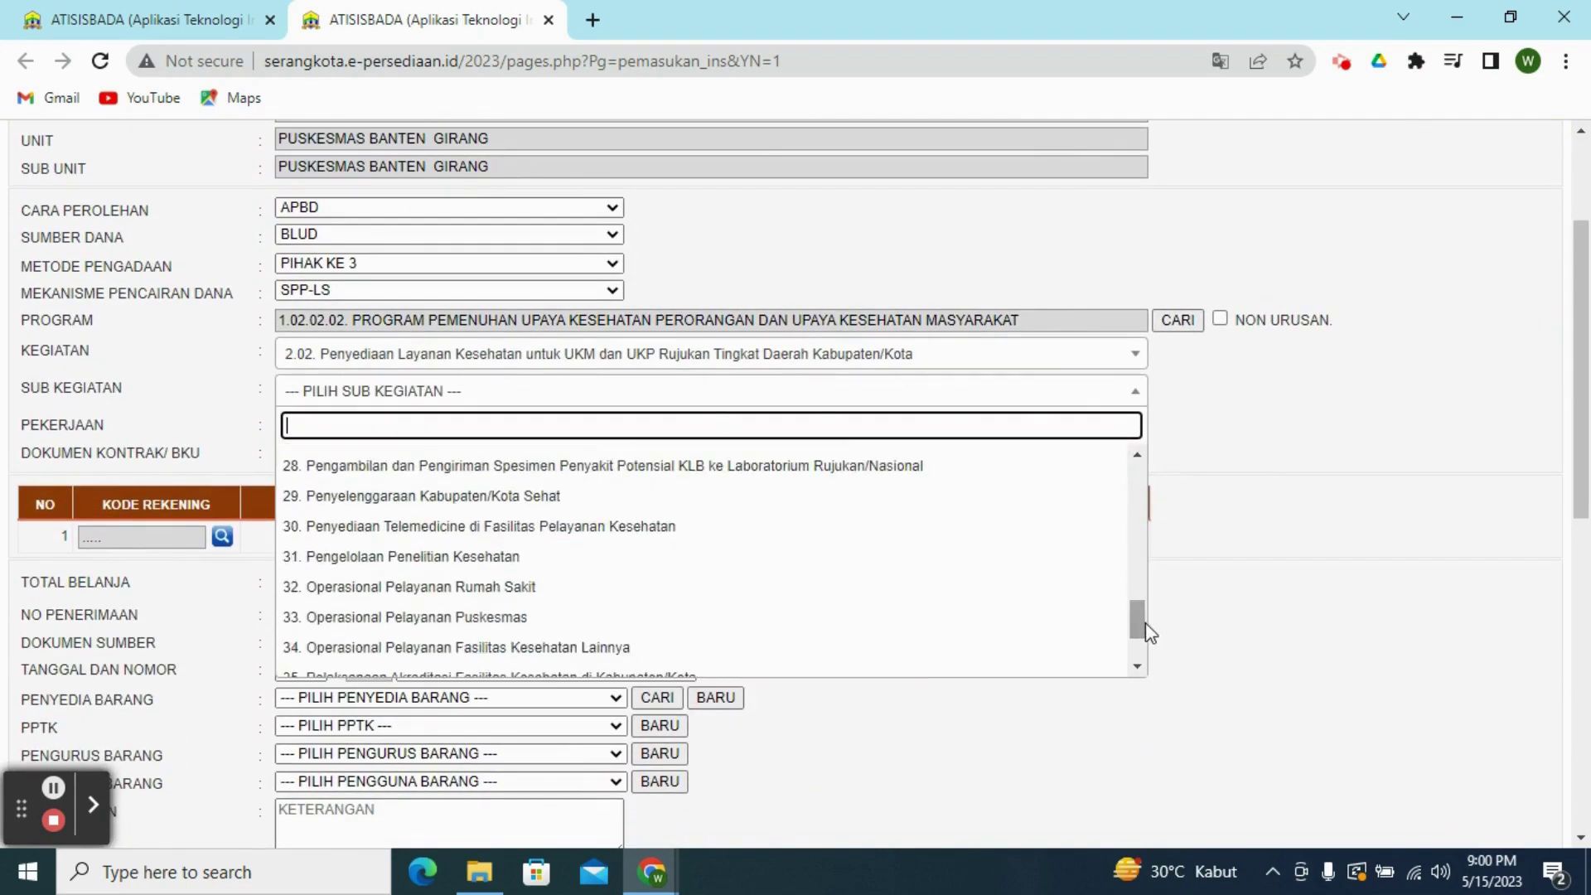
click(485, 618)
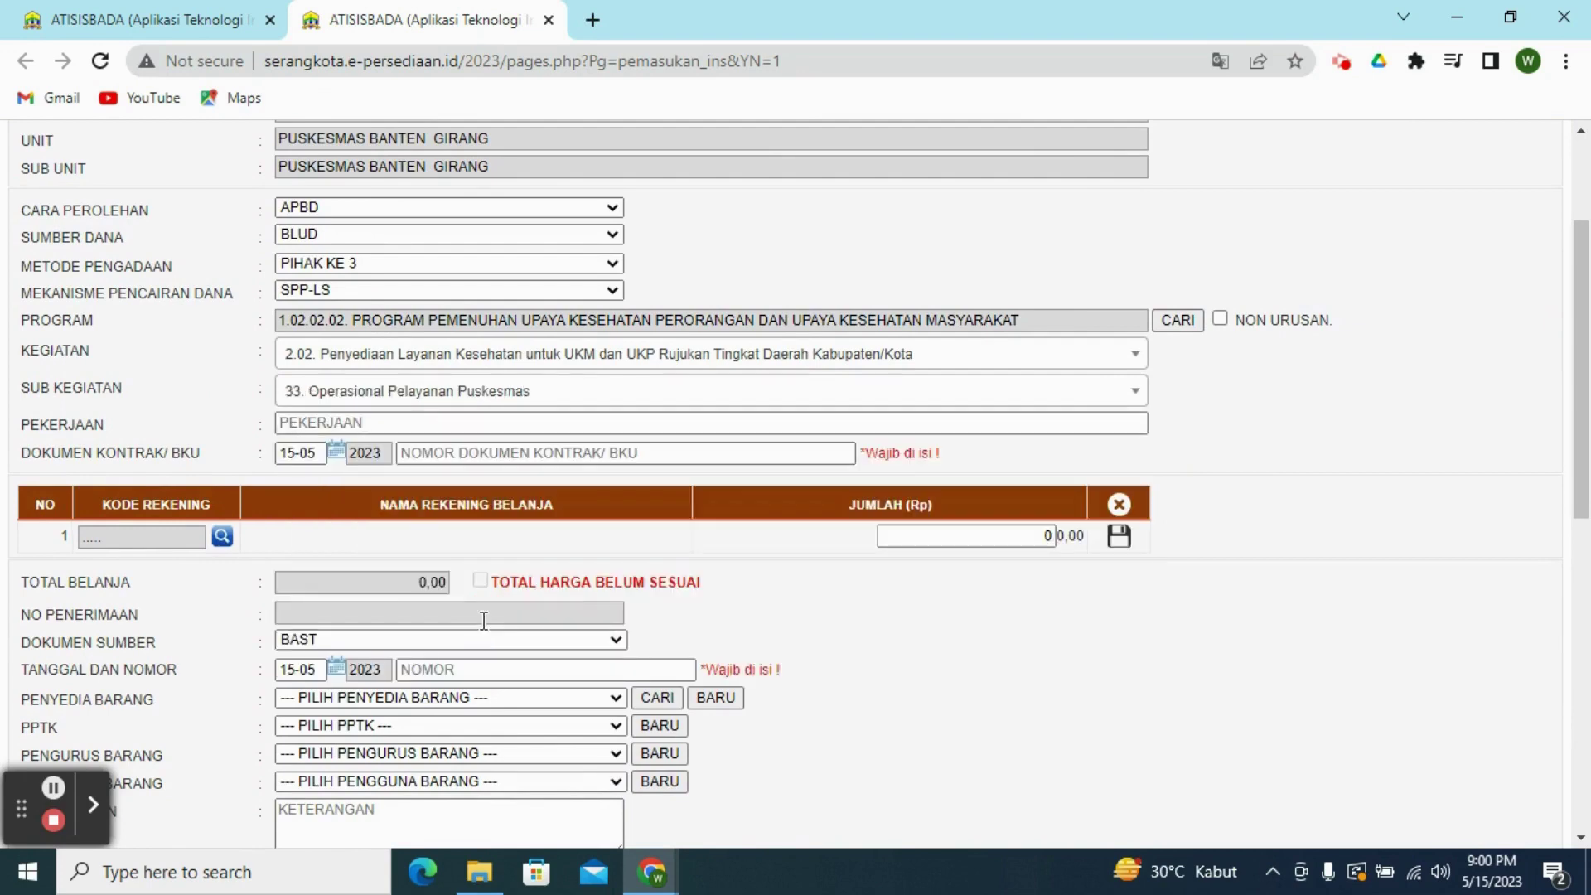
click(325, 425)
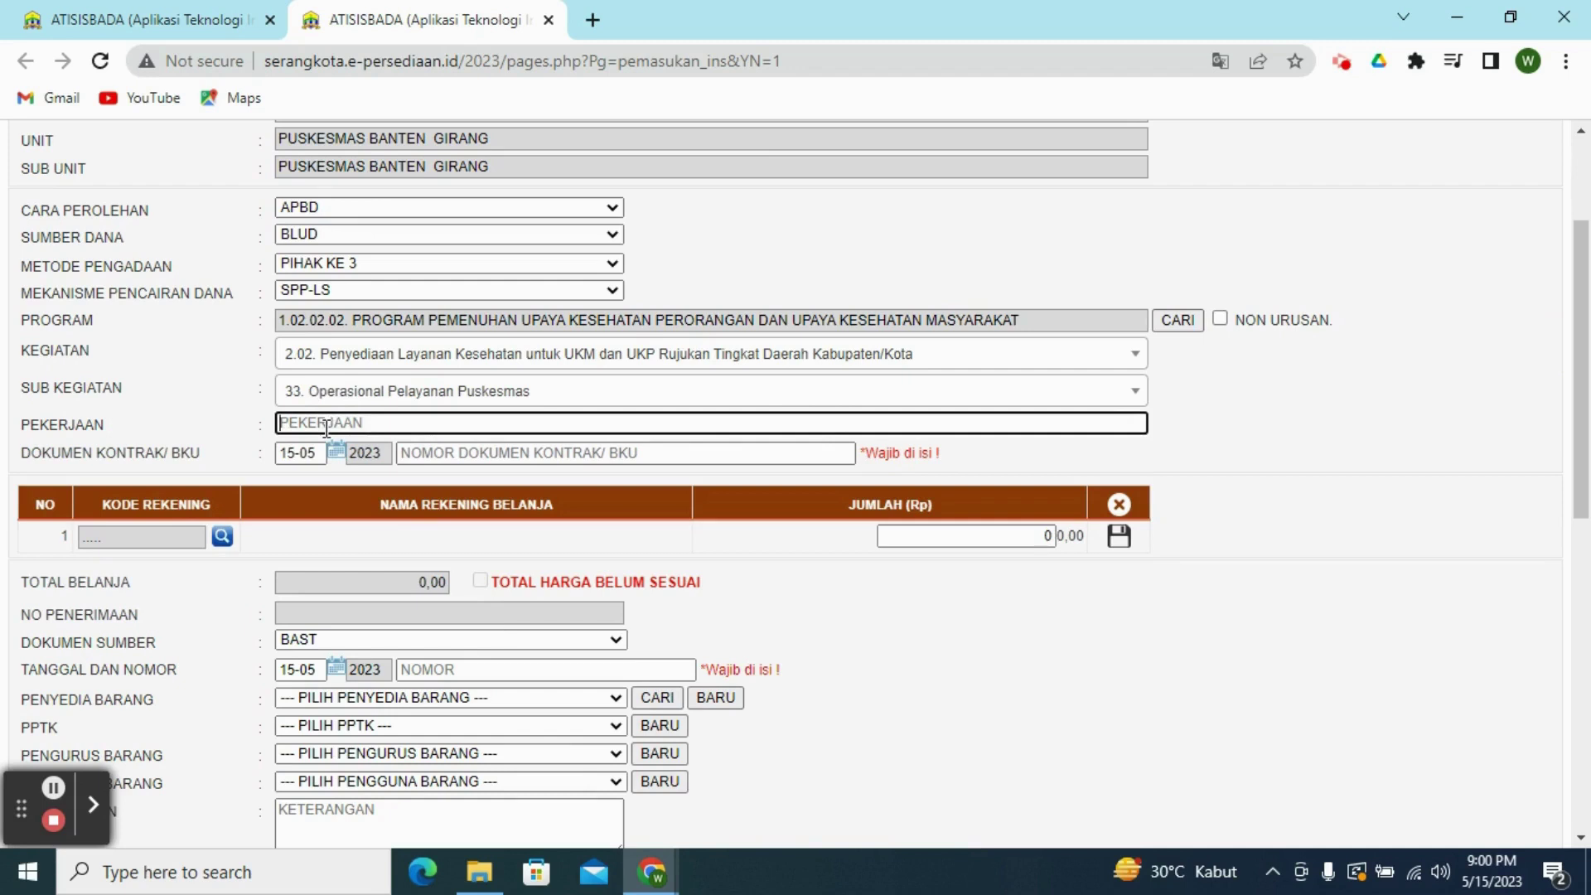
text(BELANJA A)
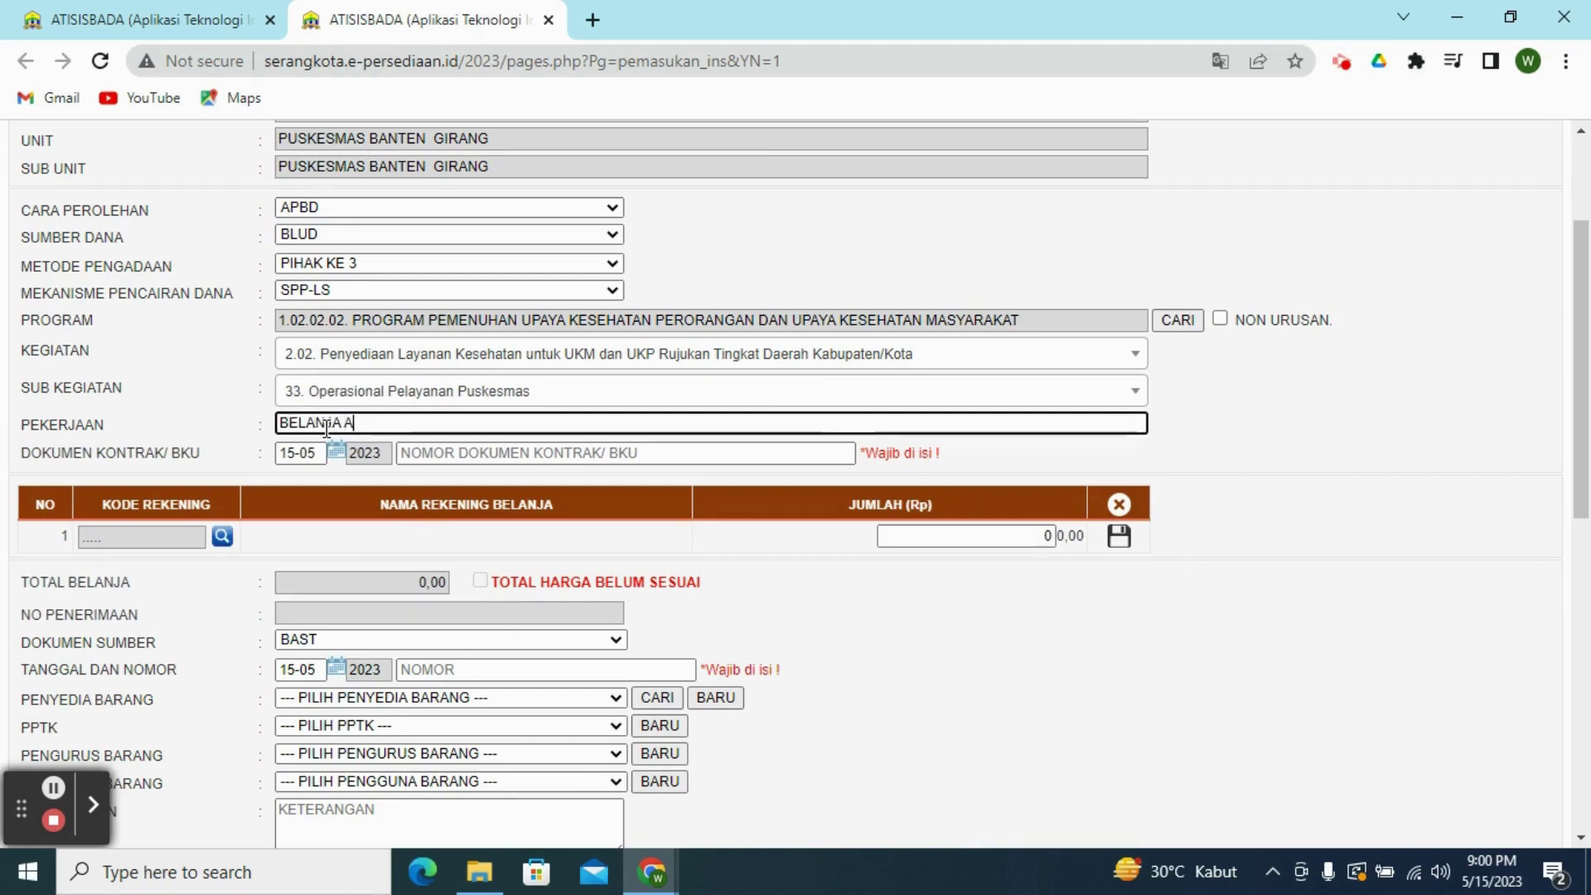
text(TK)
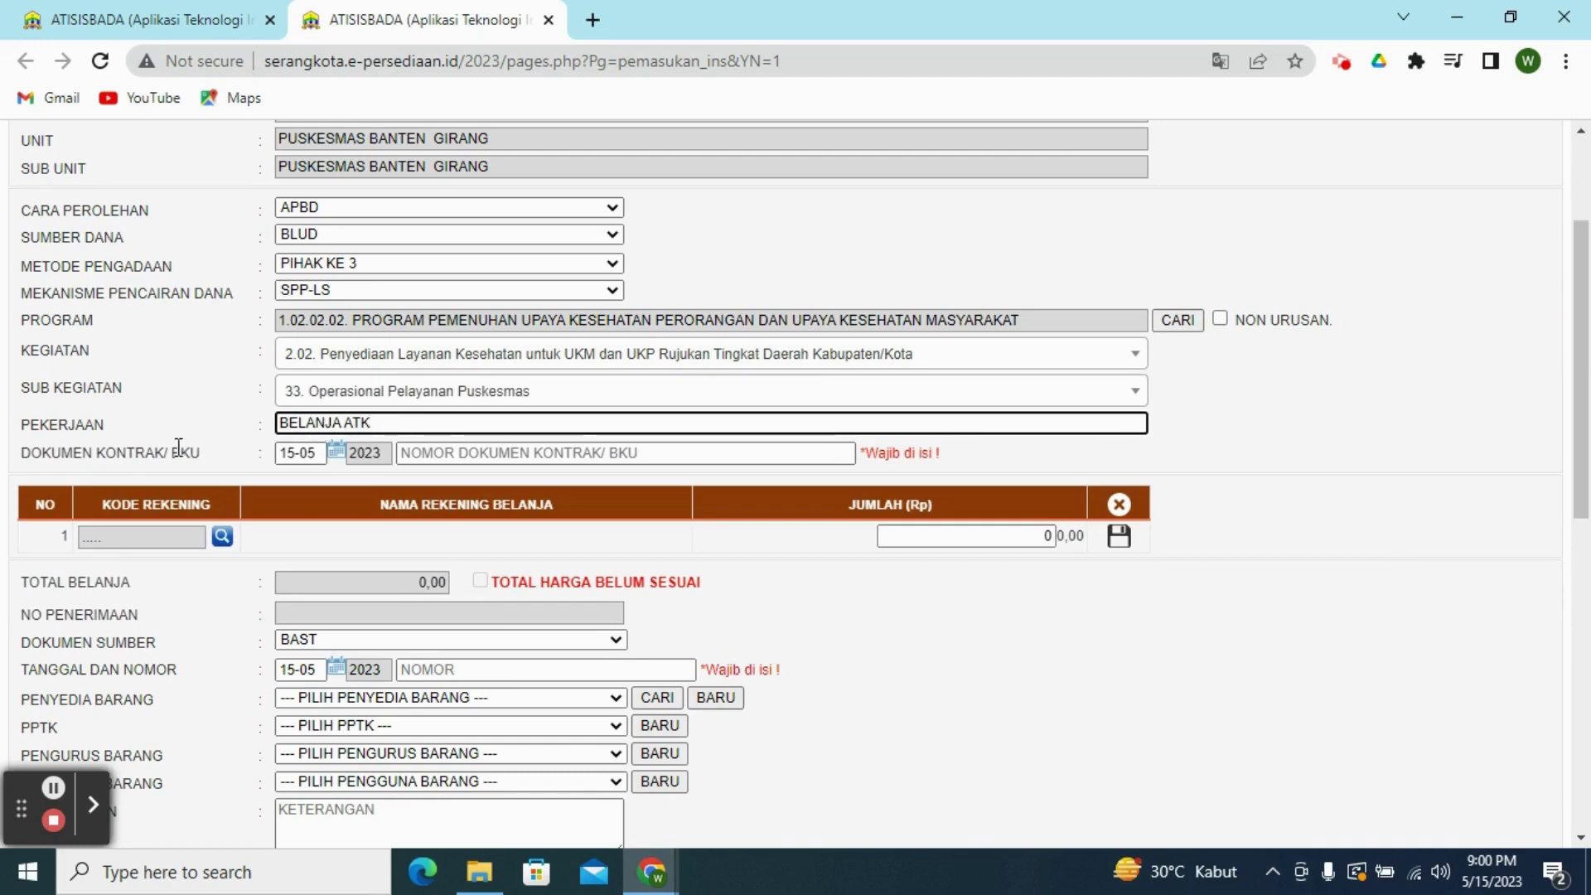
- Set the contract/BKU document date to 09-05-2023 and its number to 001/PKM/ATK/2022
click(340, 455)
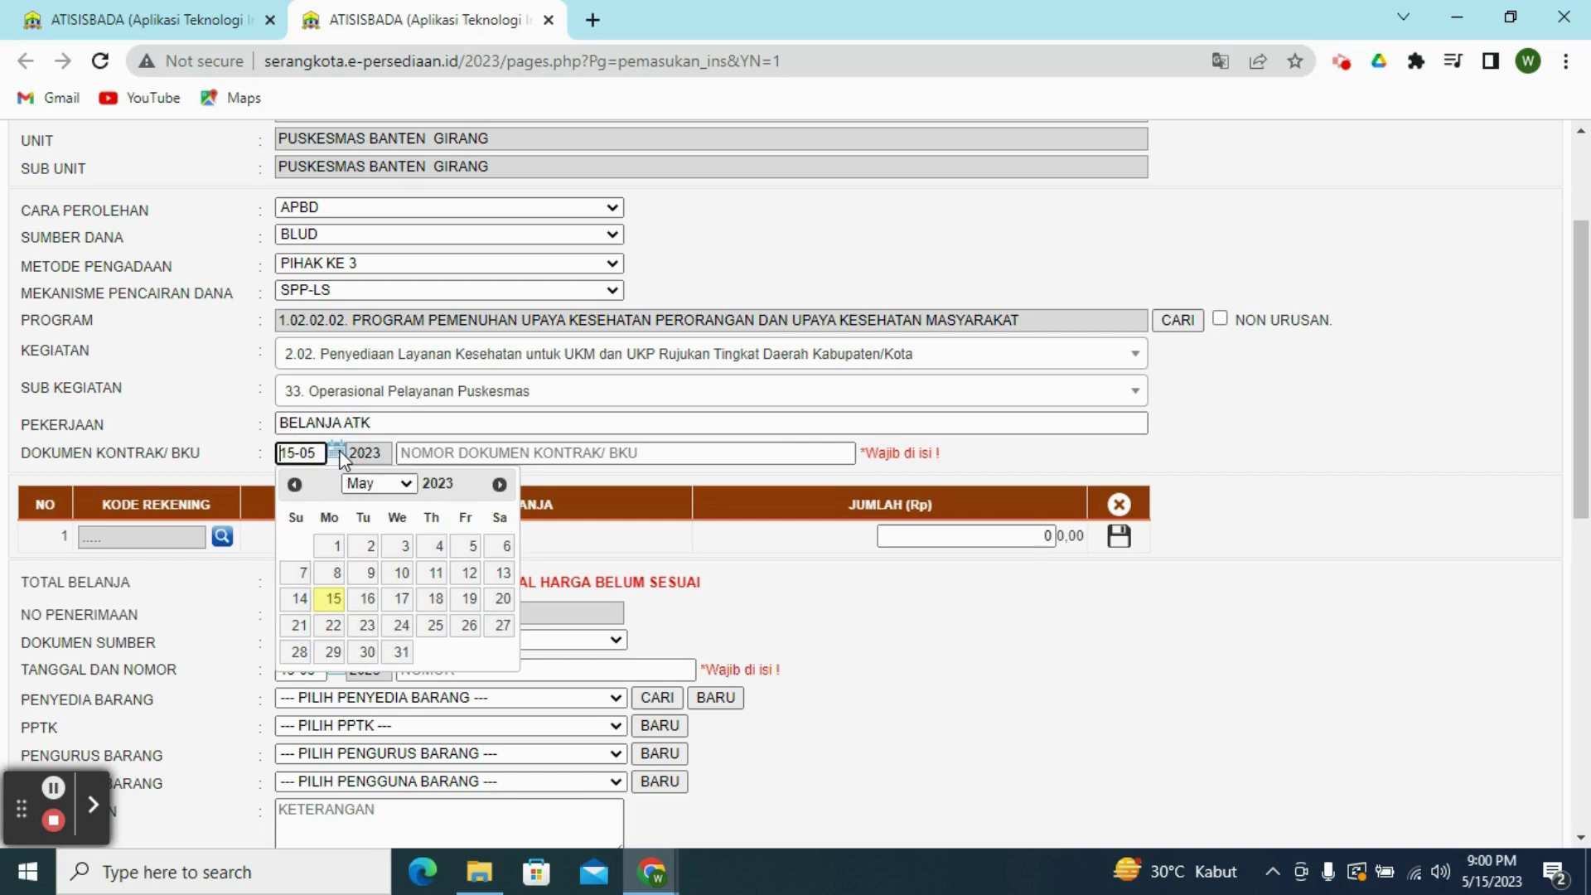
click(370, 575)
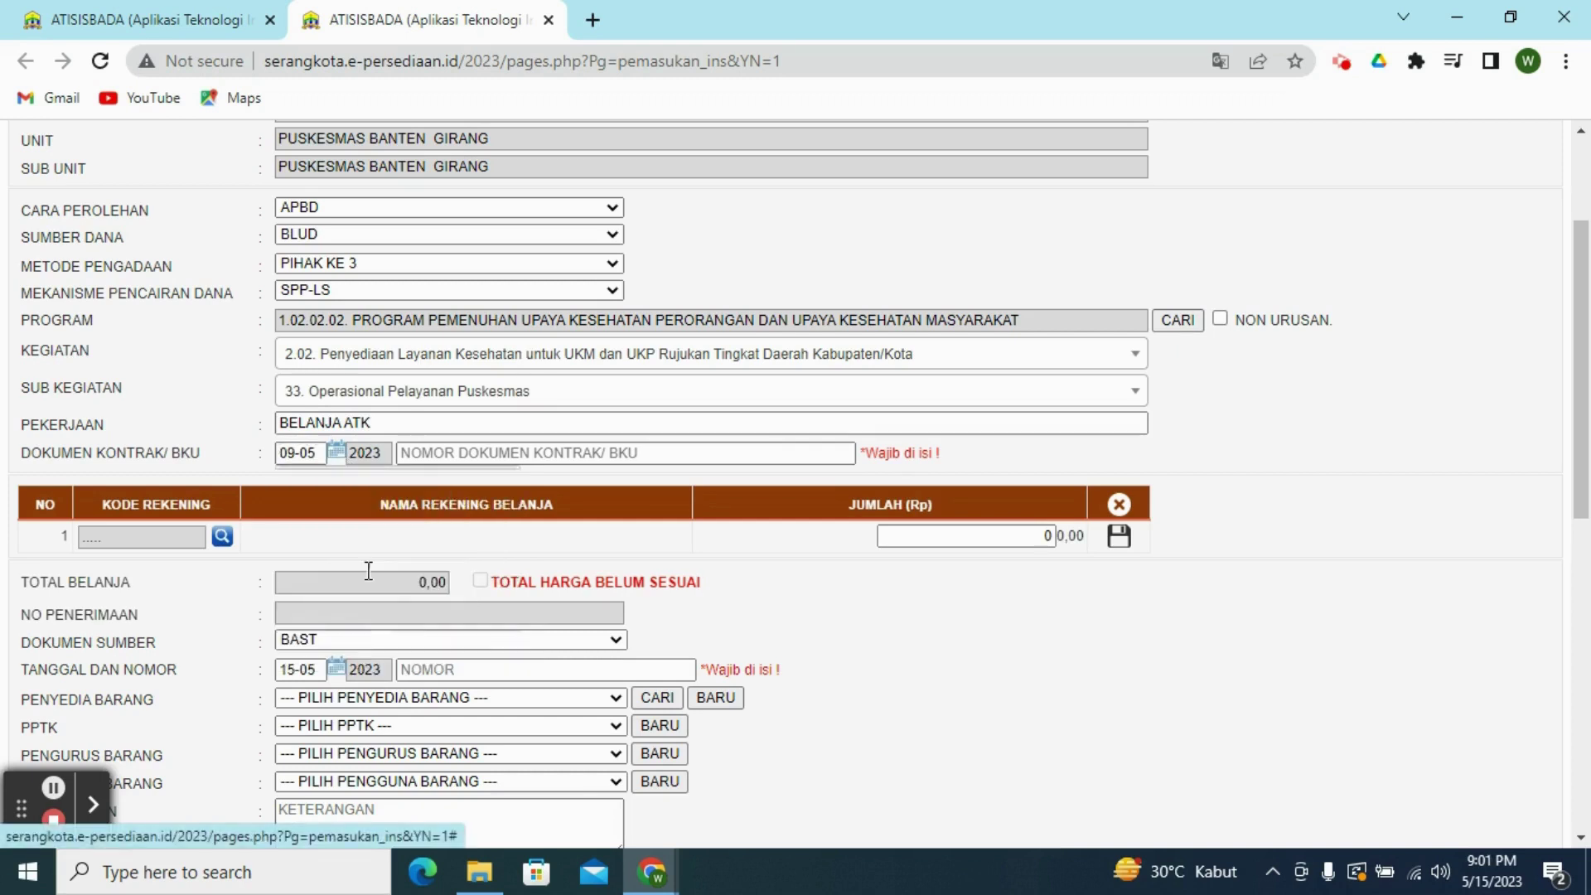
click(453, 455)
text(00)
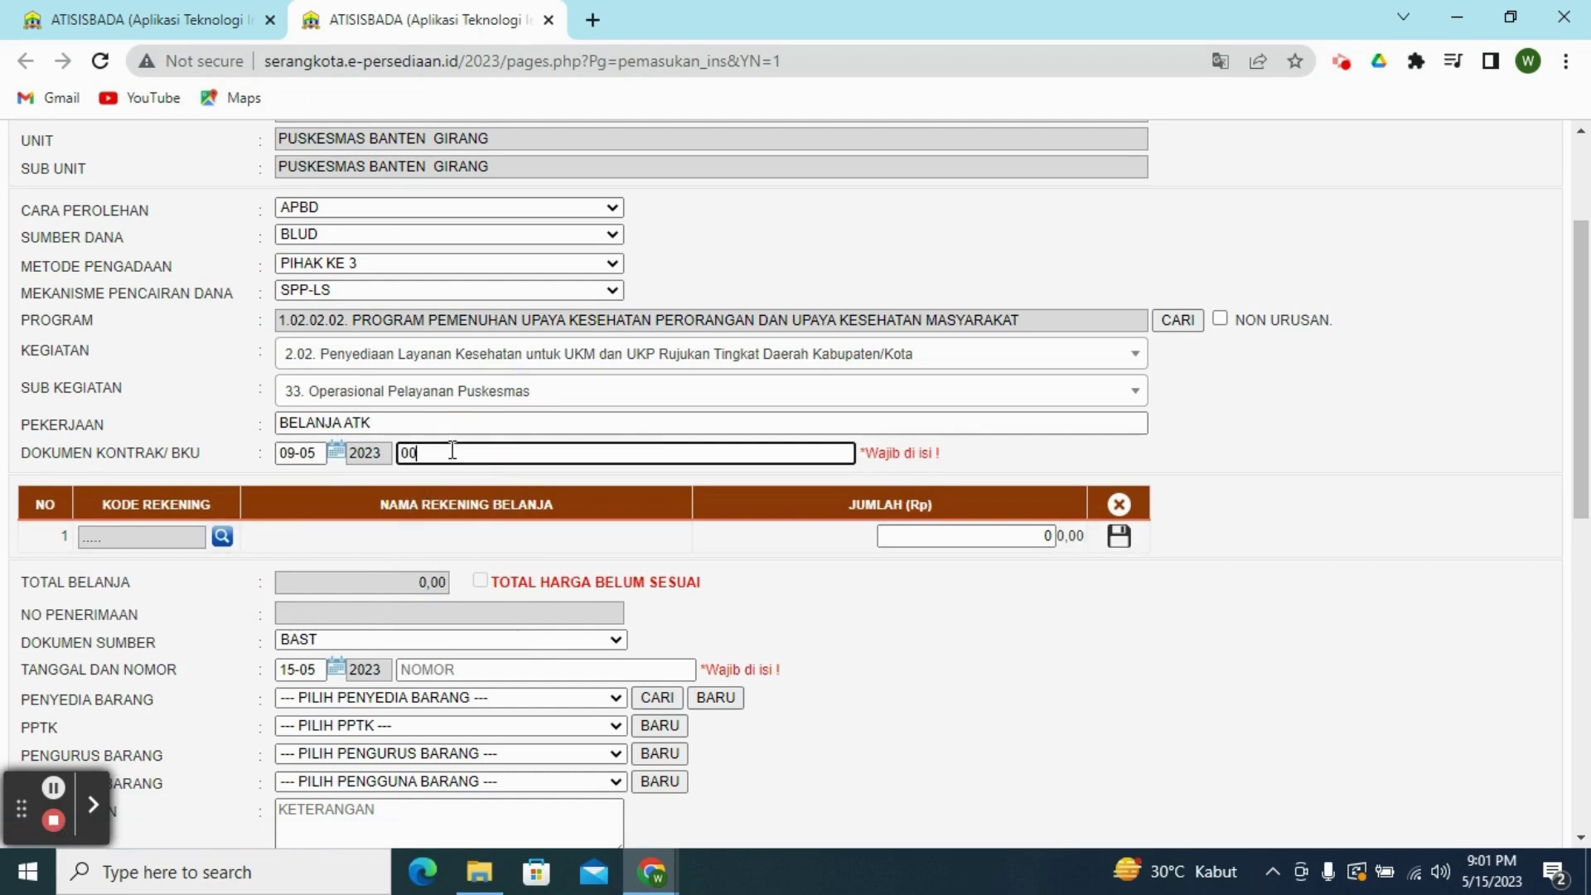
text(1/PKM/ATK/2022)
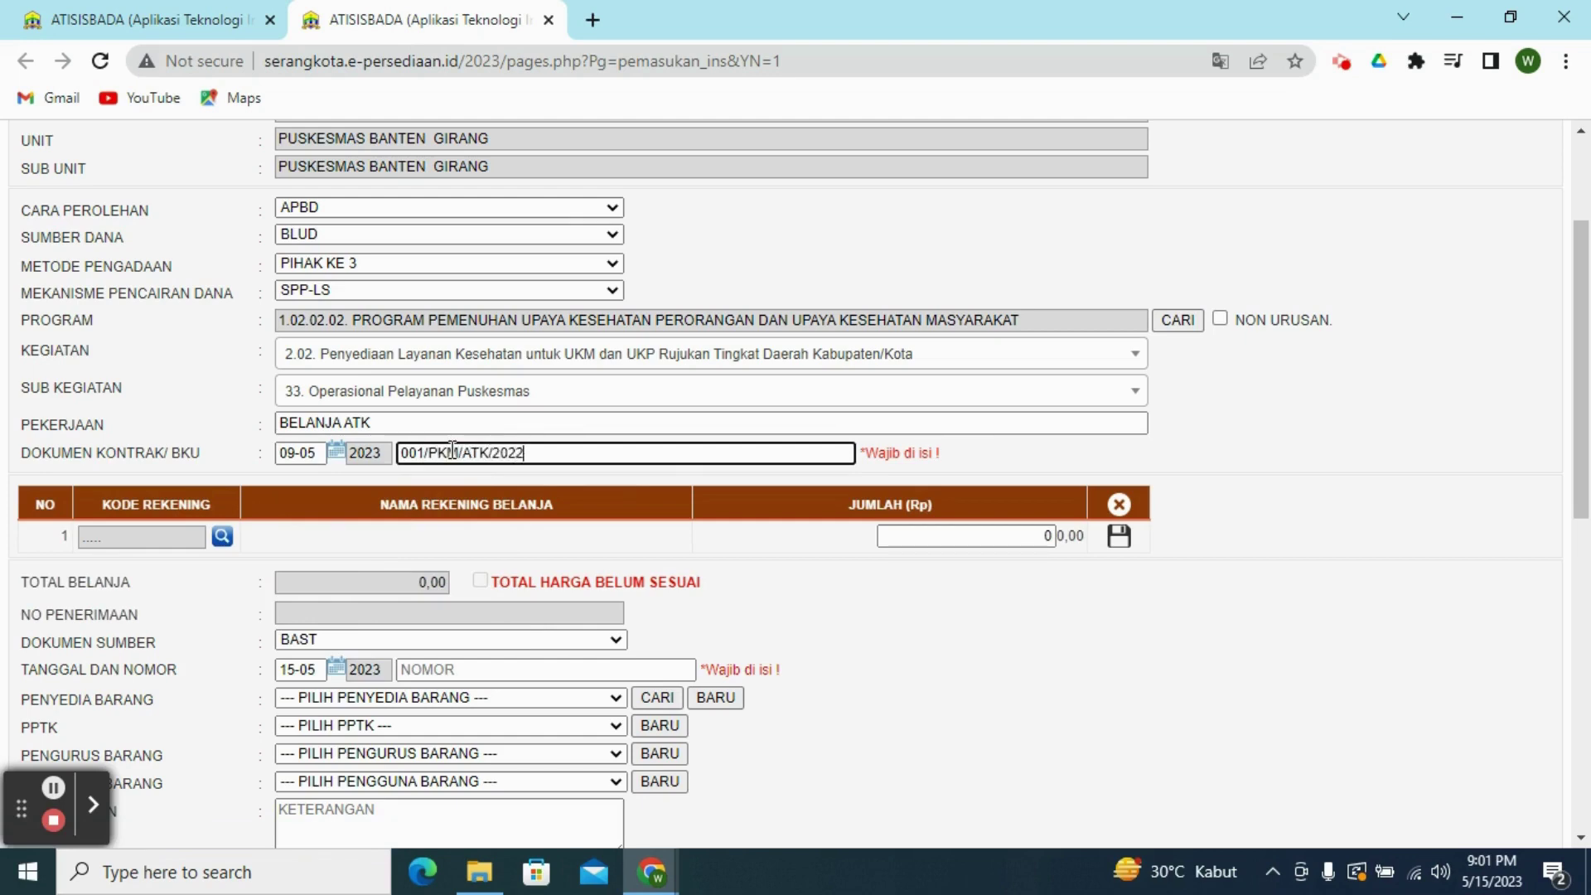
- Assign expense code 5.1.02.01.01.0024 (Alat Tulis Kantor) to the first expenditure row with an amount of 3000000 and save the row
click(222, 538)
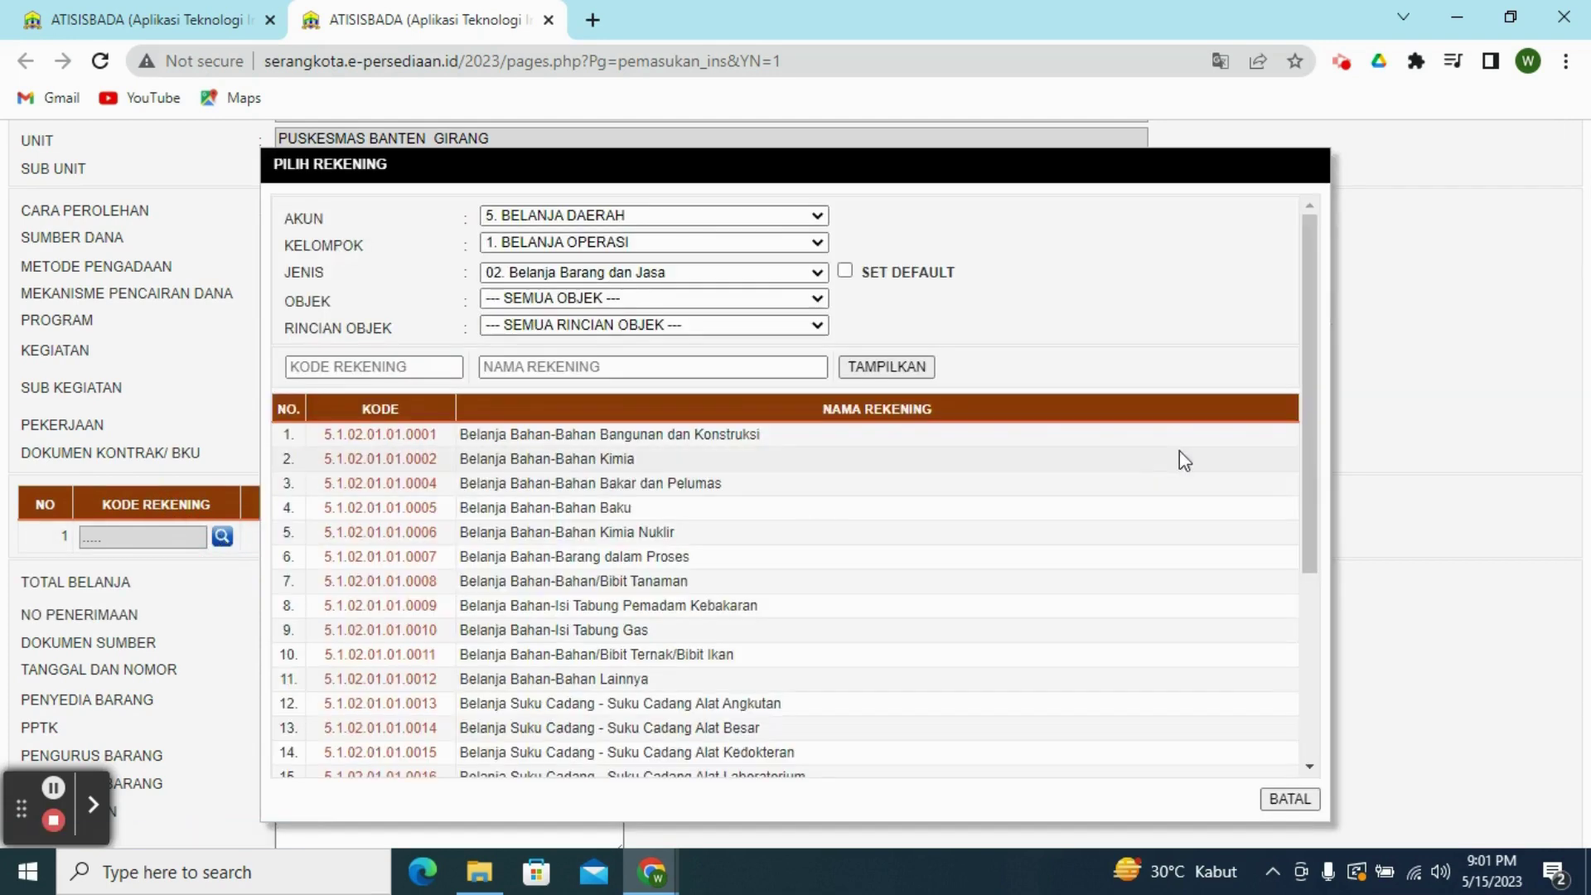
drag(1311, 429, 1329, 625)
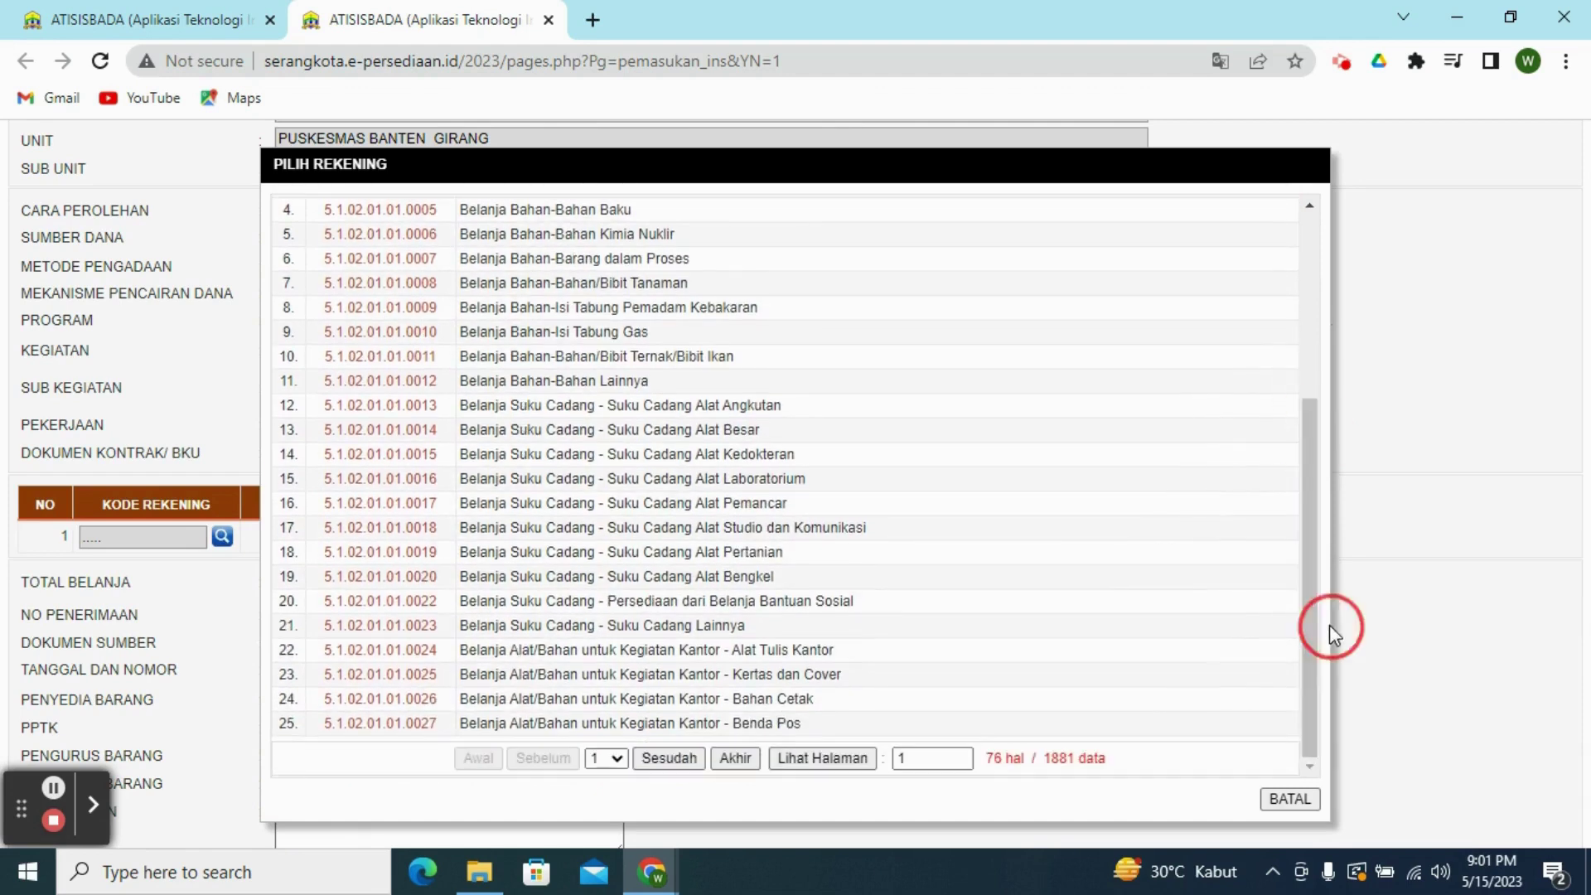
click(392, 650)
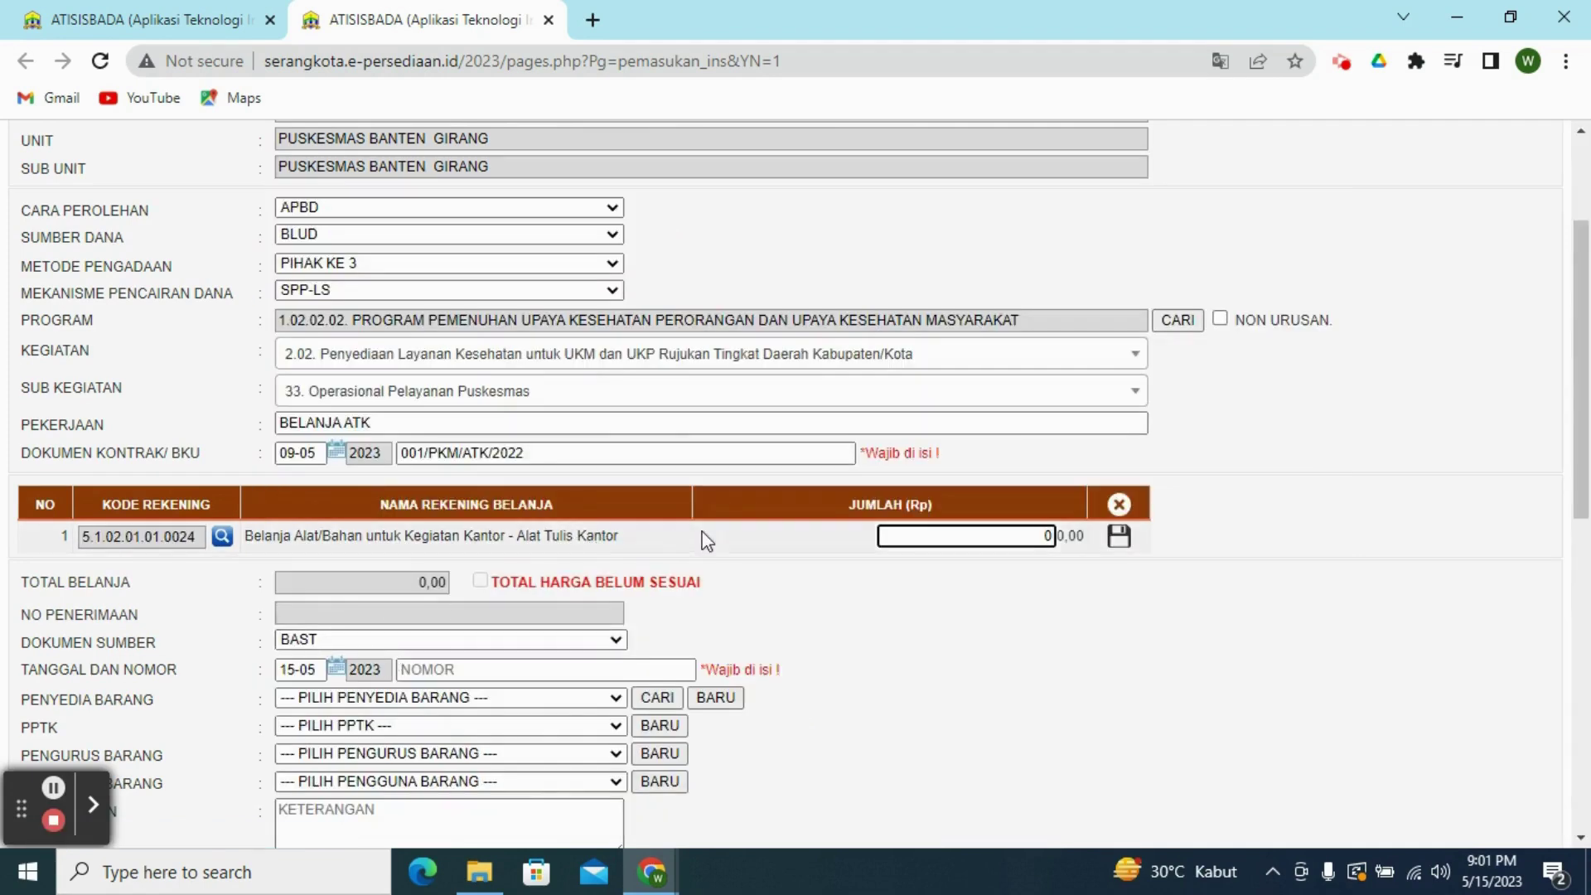
double_click(1046, 535)
text(00)
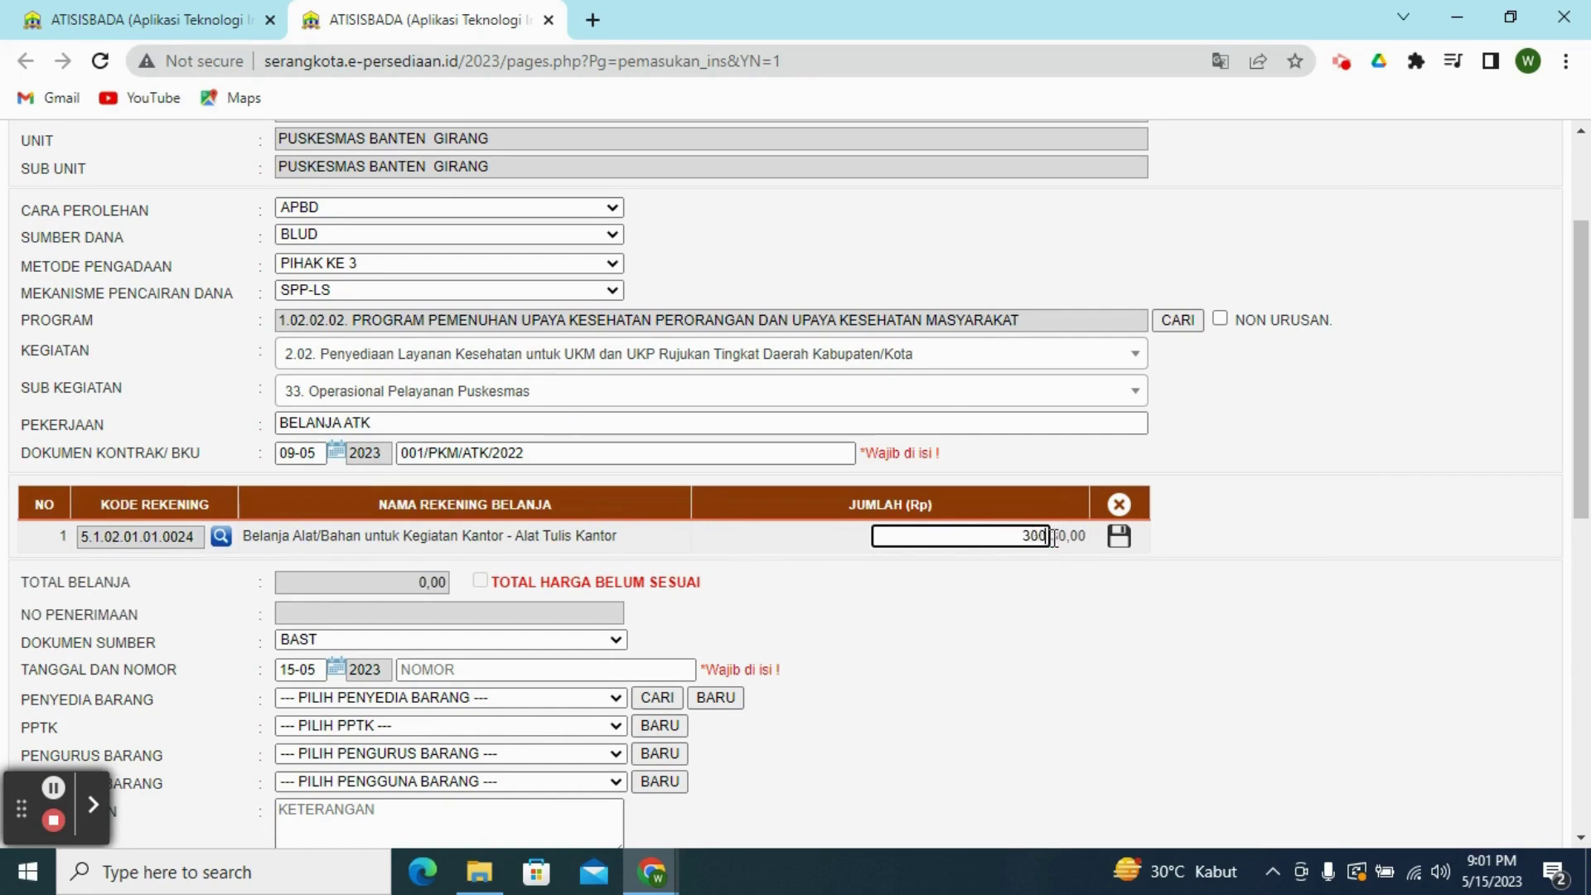
text(0000)
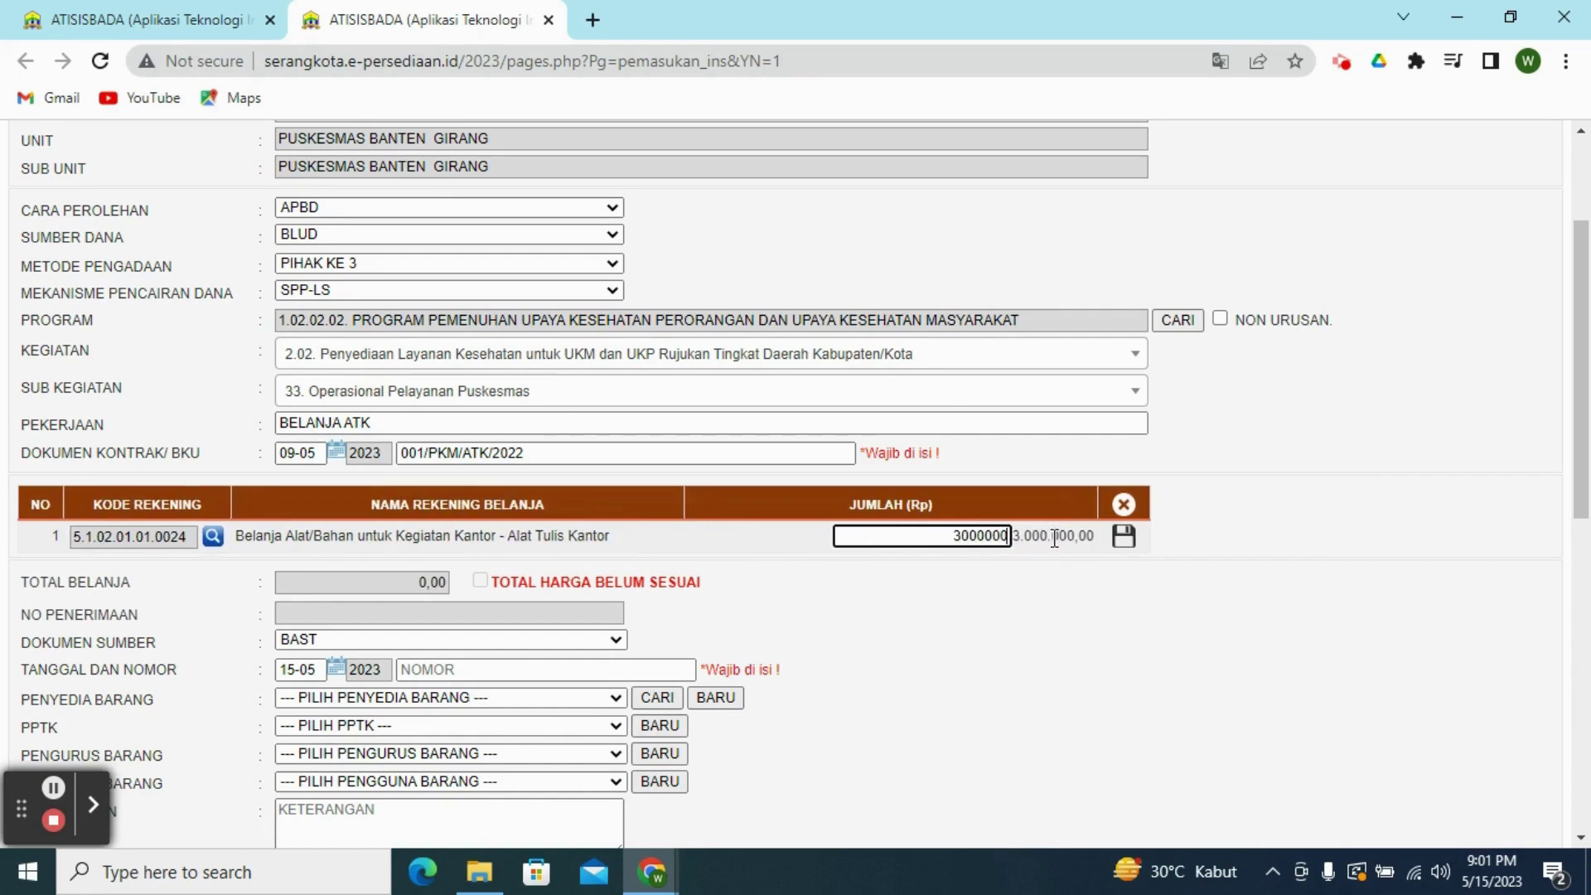
click(1123, 541)
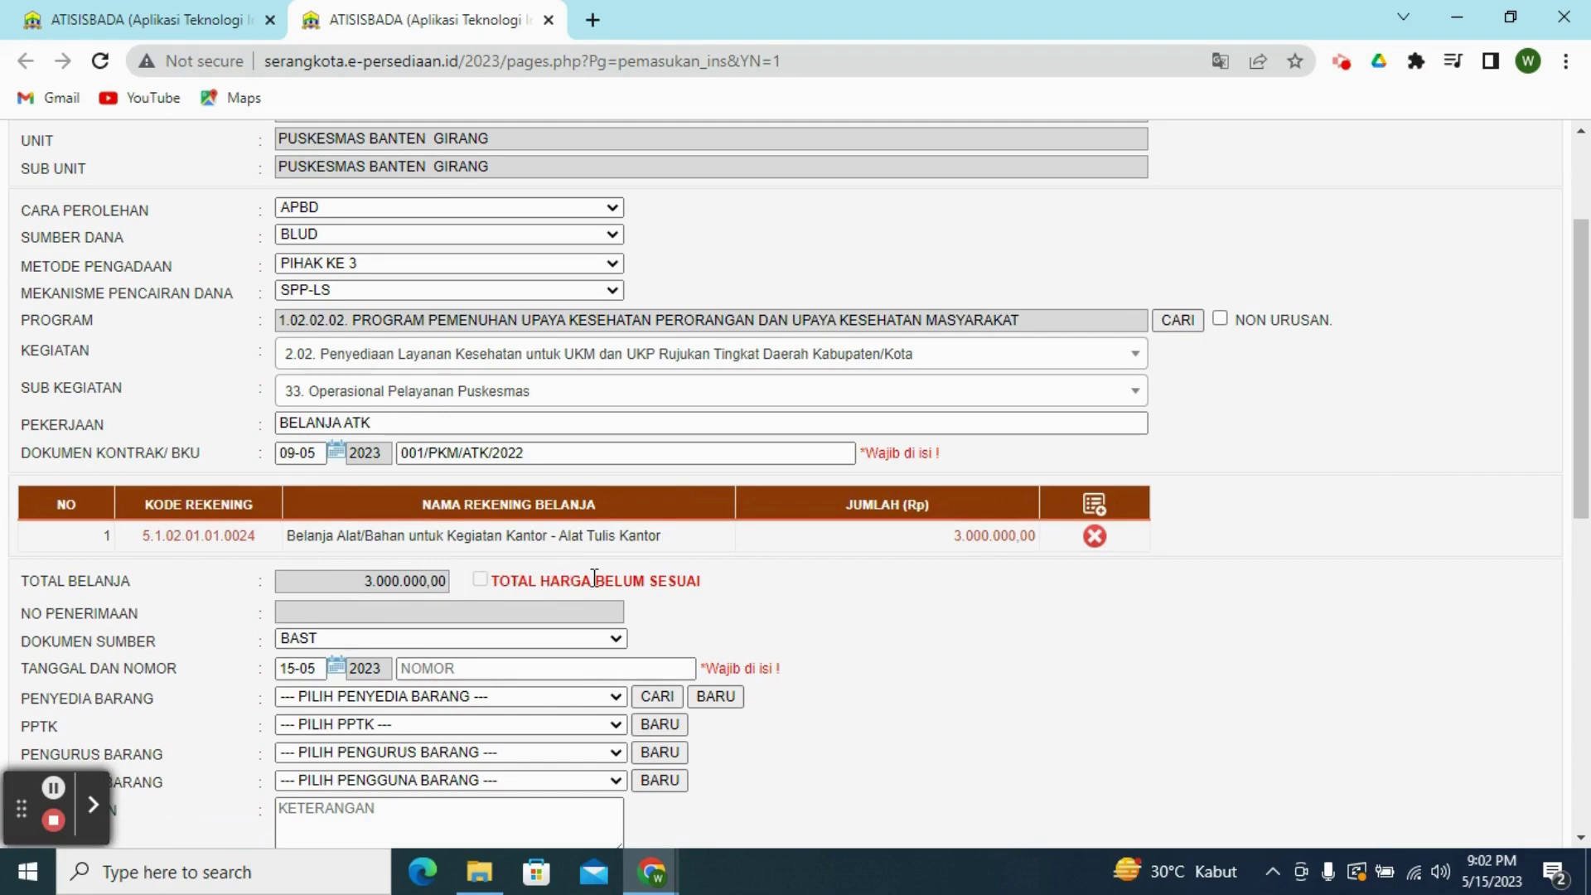
- Set the source document to KWITANSI, dated 10-05-2023, with number 001/PKM/ATK/2022
drag(1585, 389, 1585, 690)
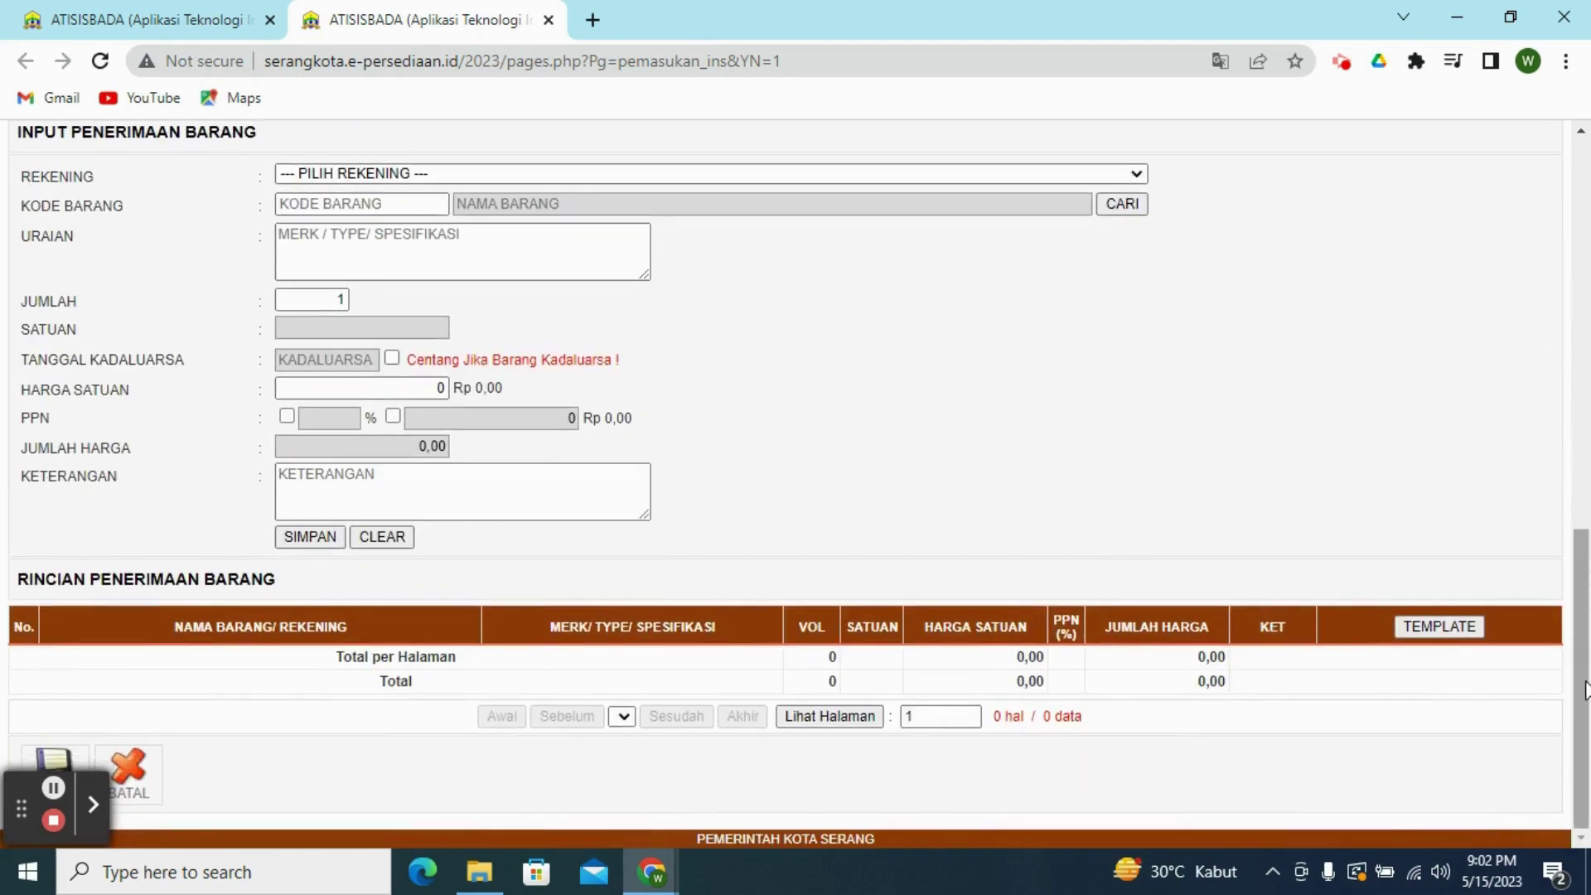
scroll(1570, 675, up, 10)
scroll(1570, 675, down, 2)
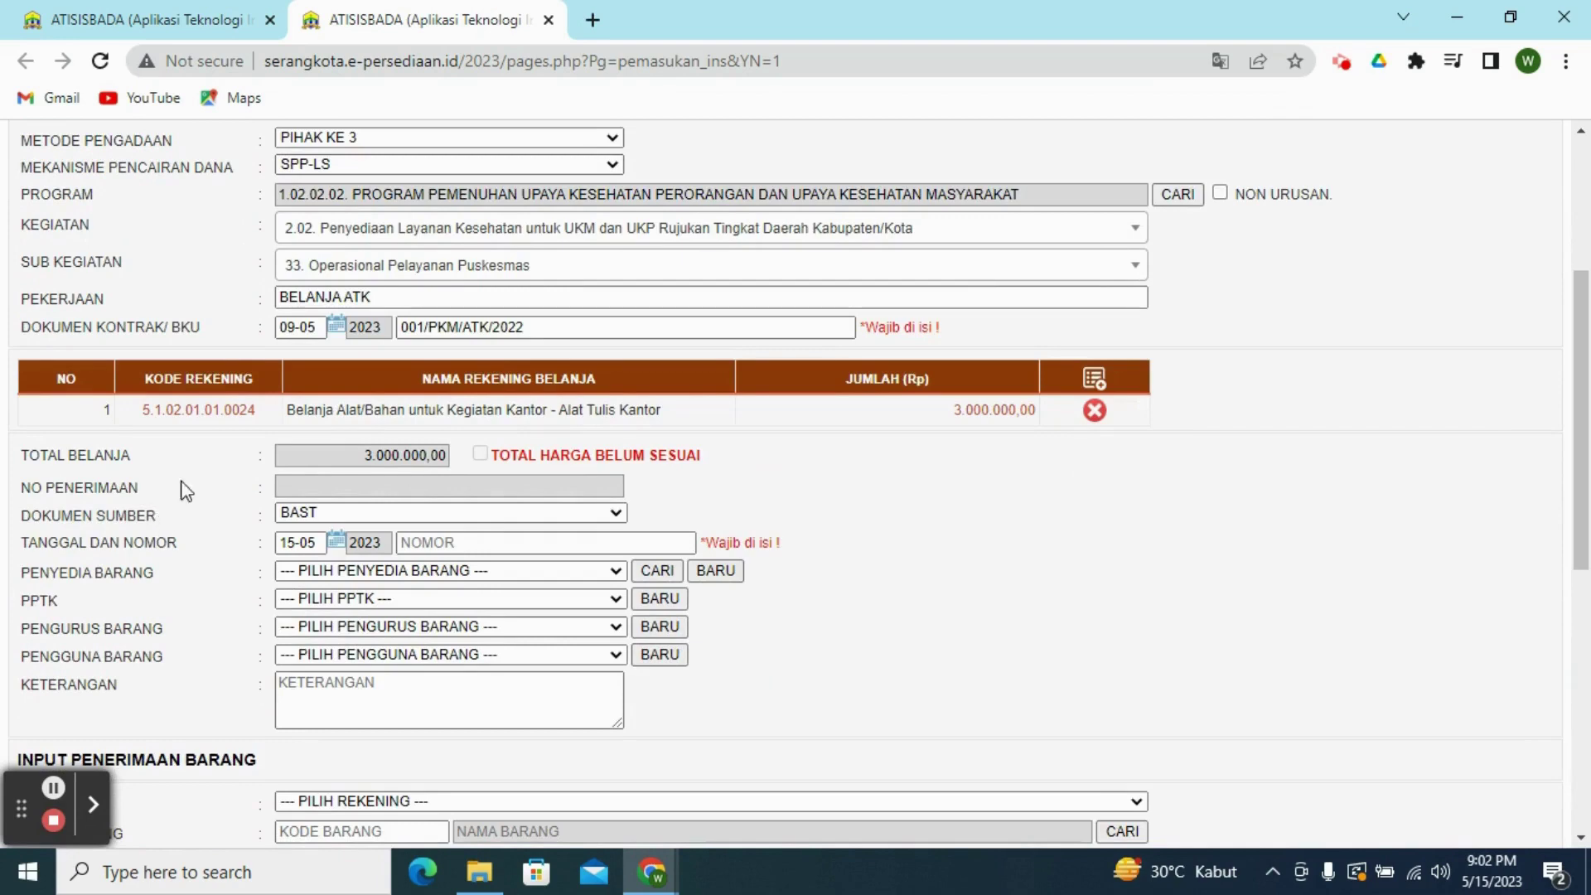
click(597, 511)
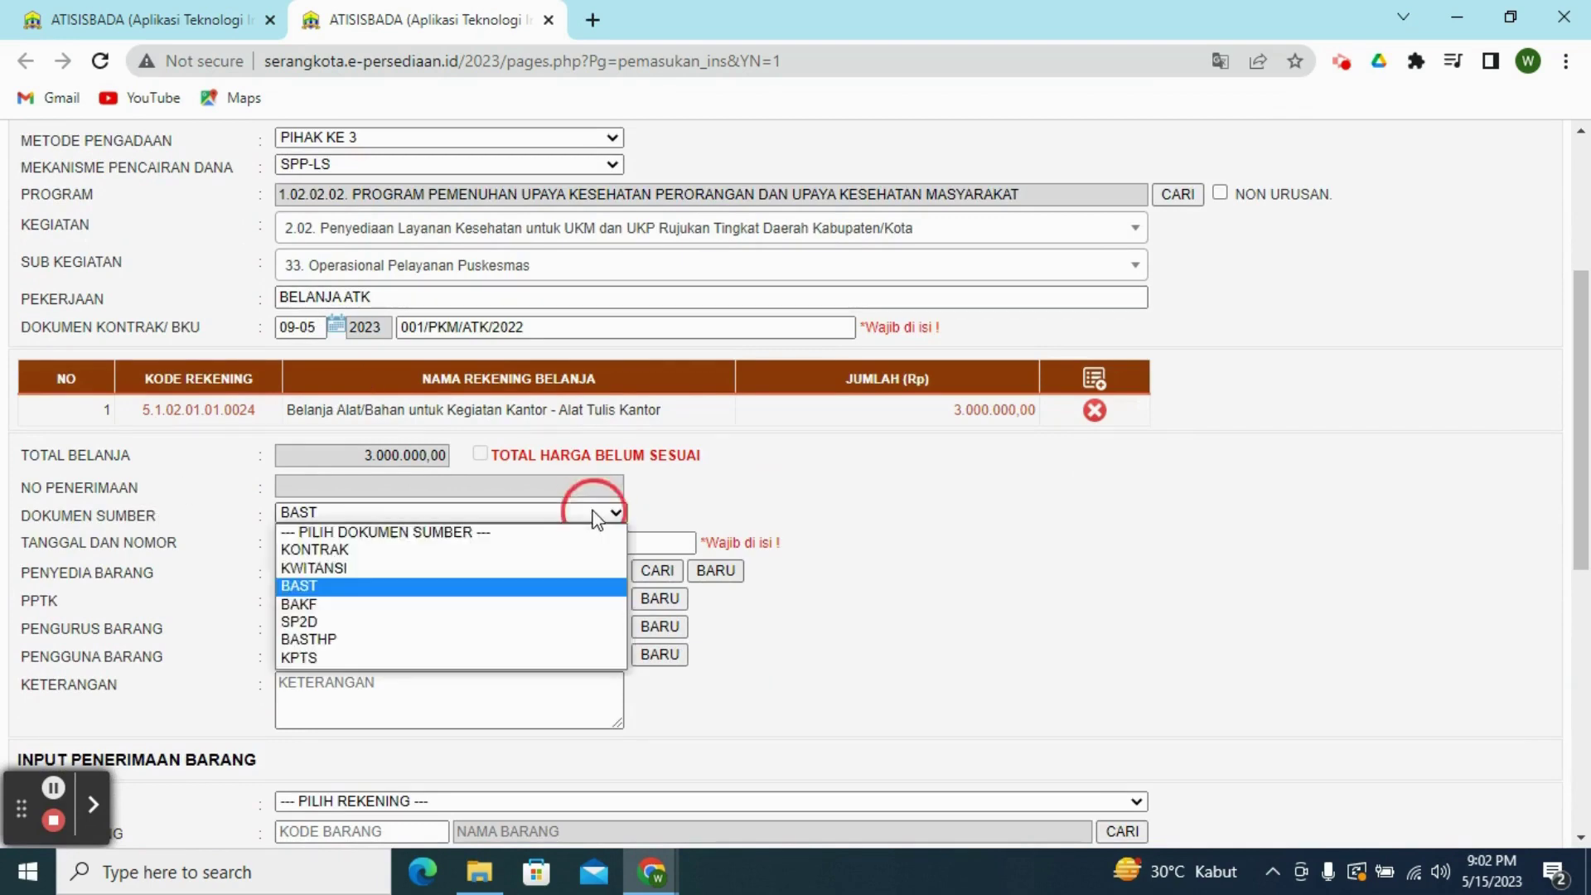
click(427, 569)
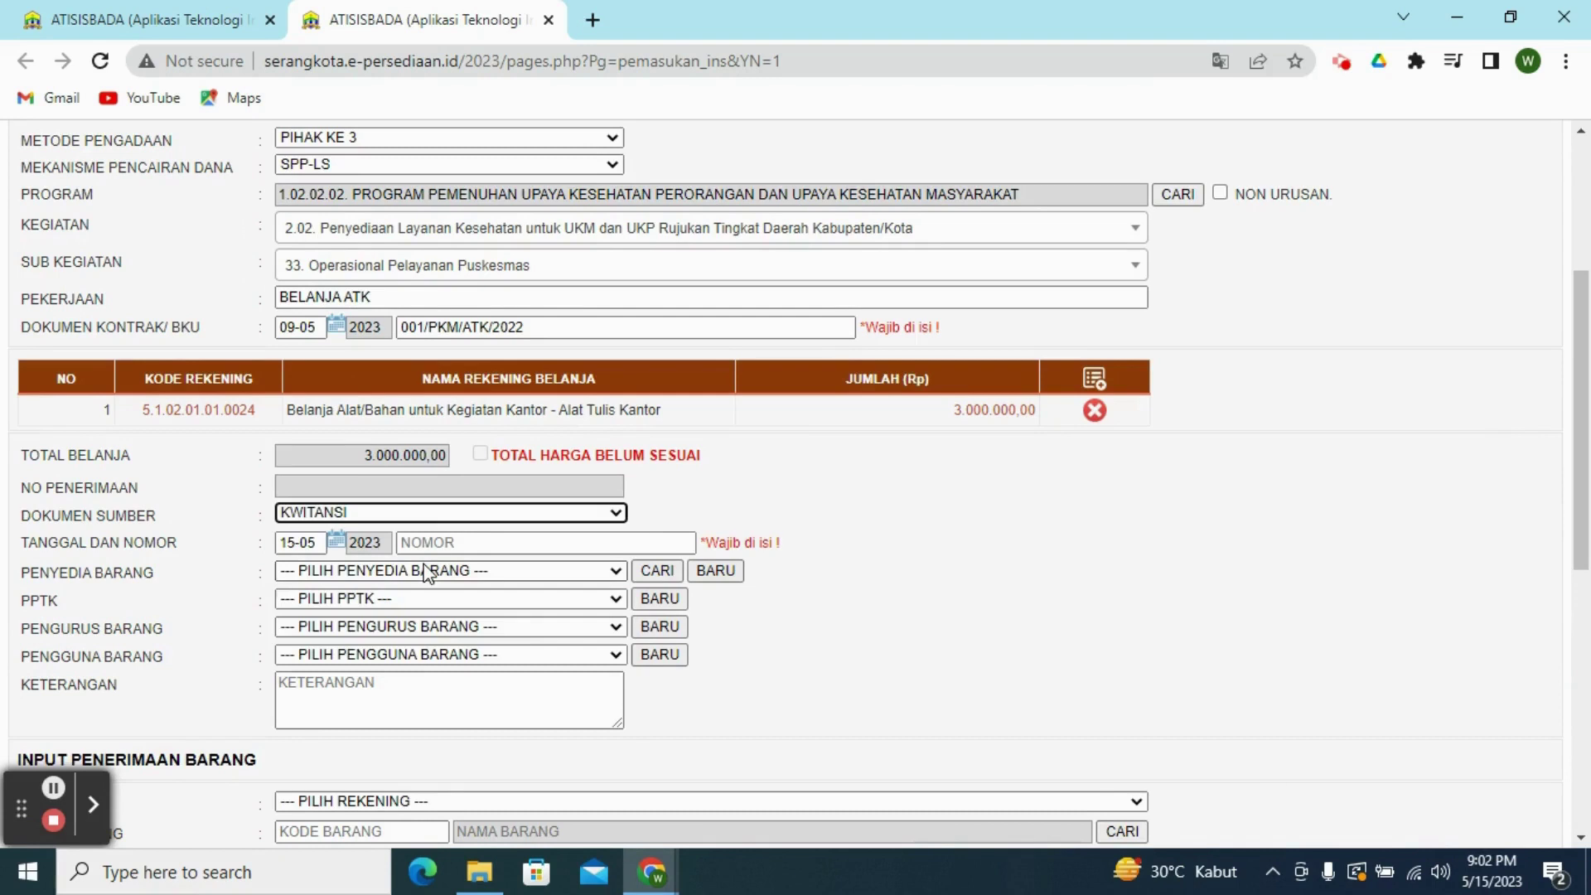
click(337, 544)
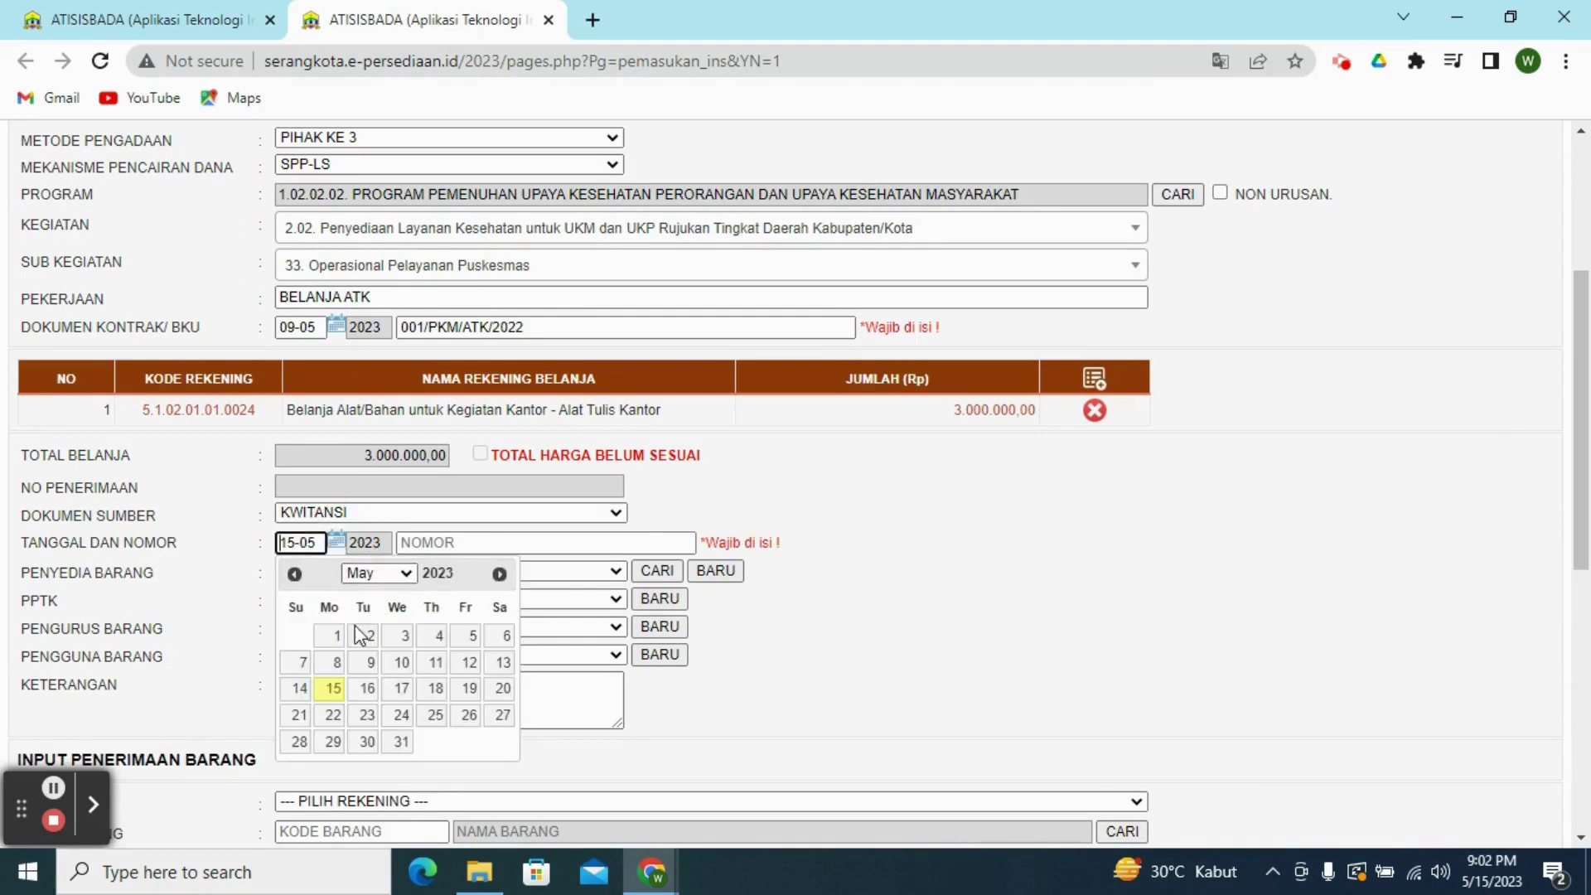
click(401, 666)
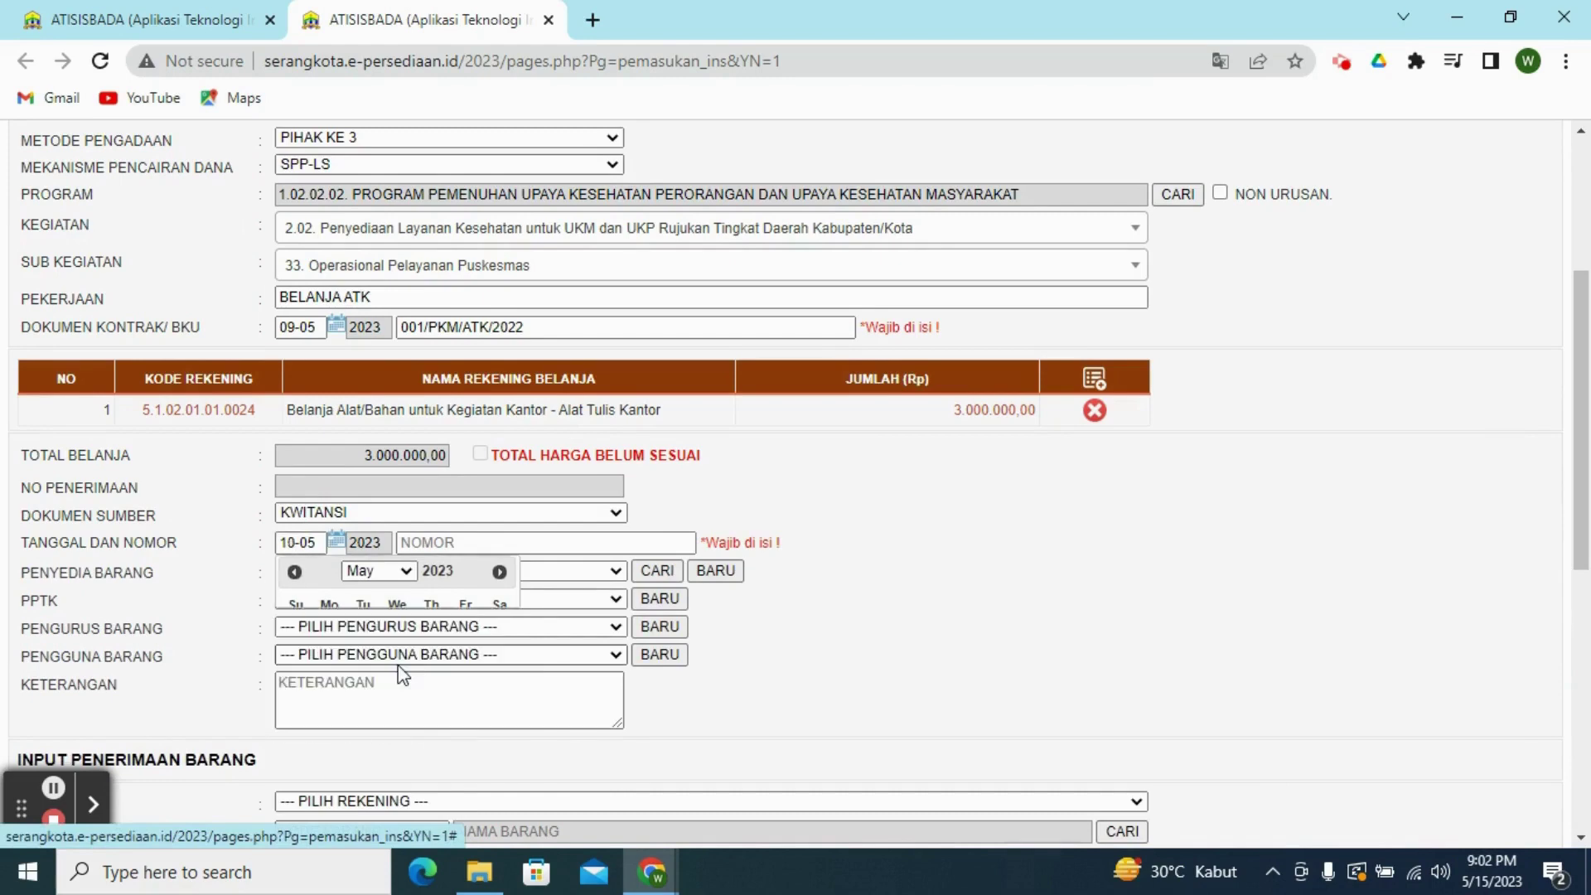
click(455, 543)
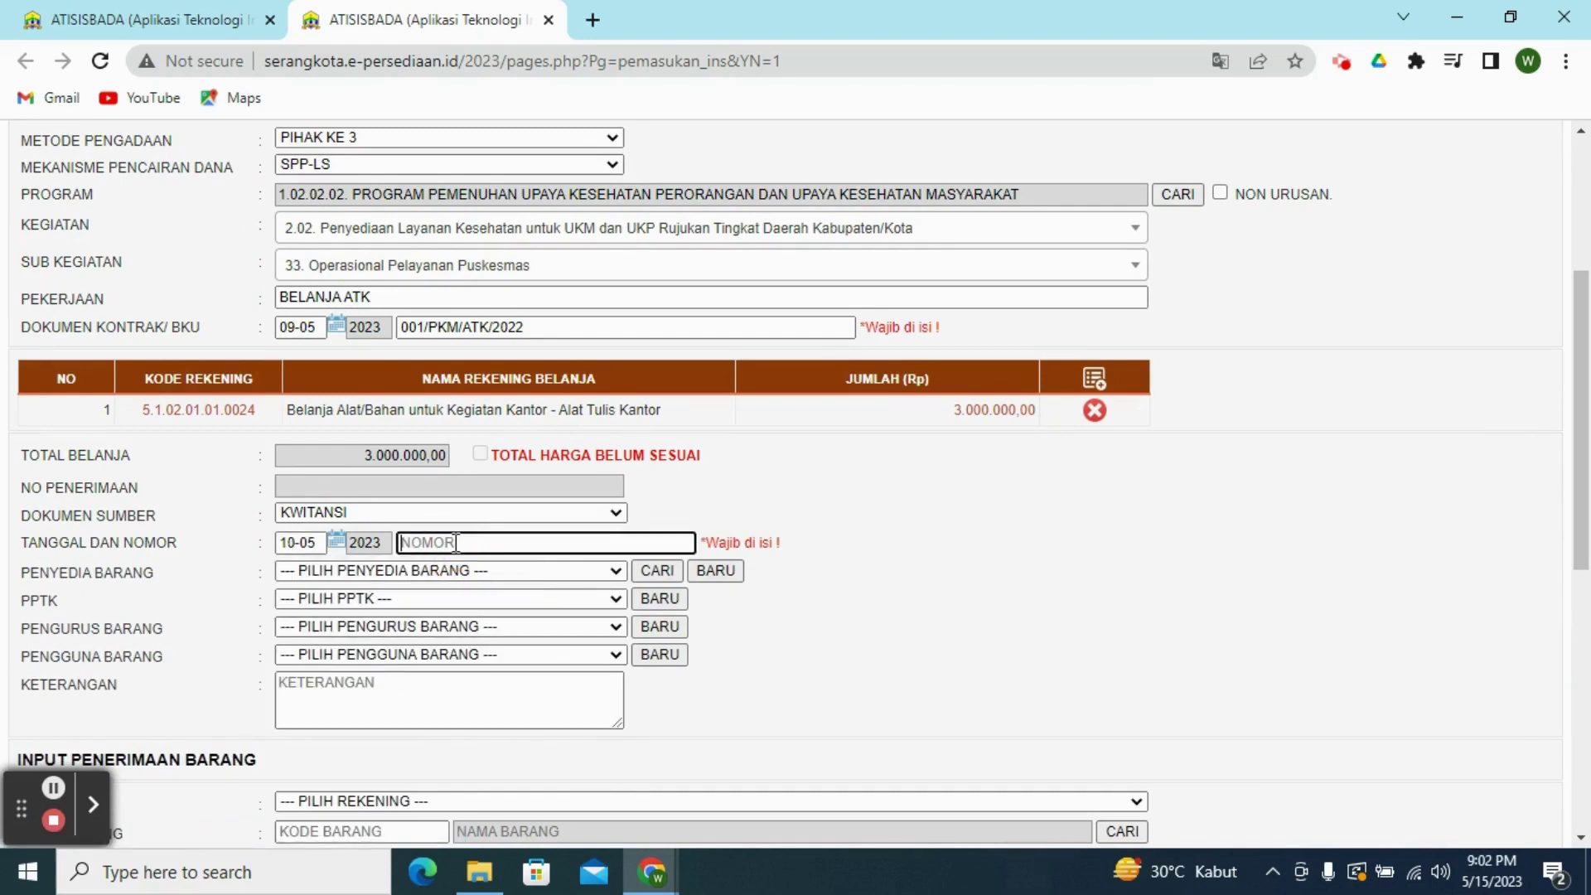
text(001/PKM/ATK/2022)
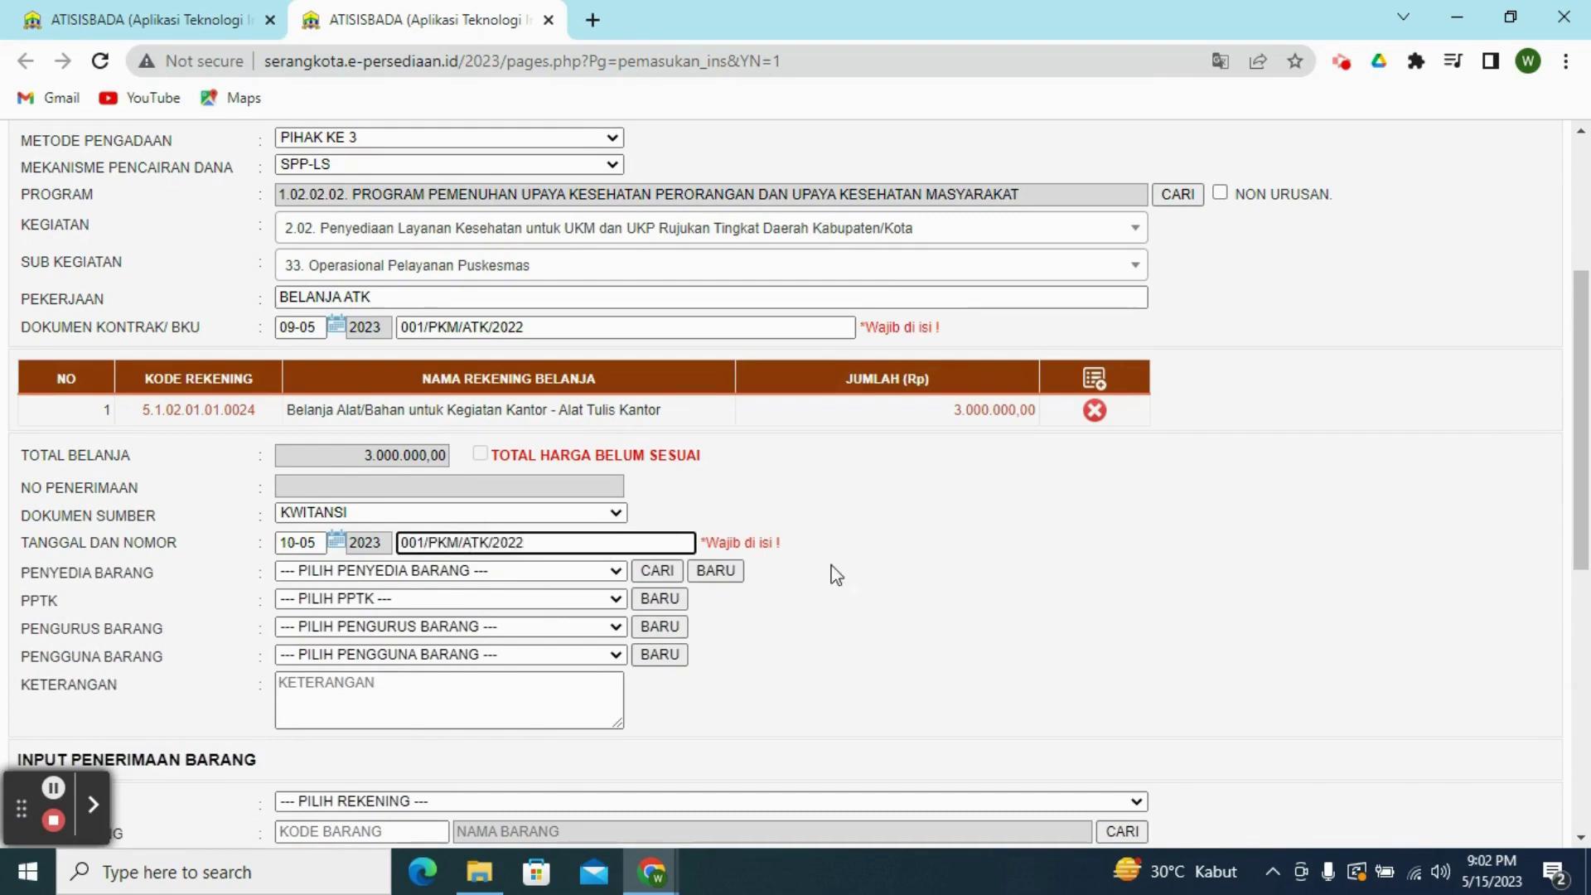
click(876, 585)
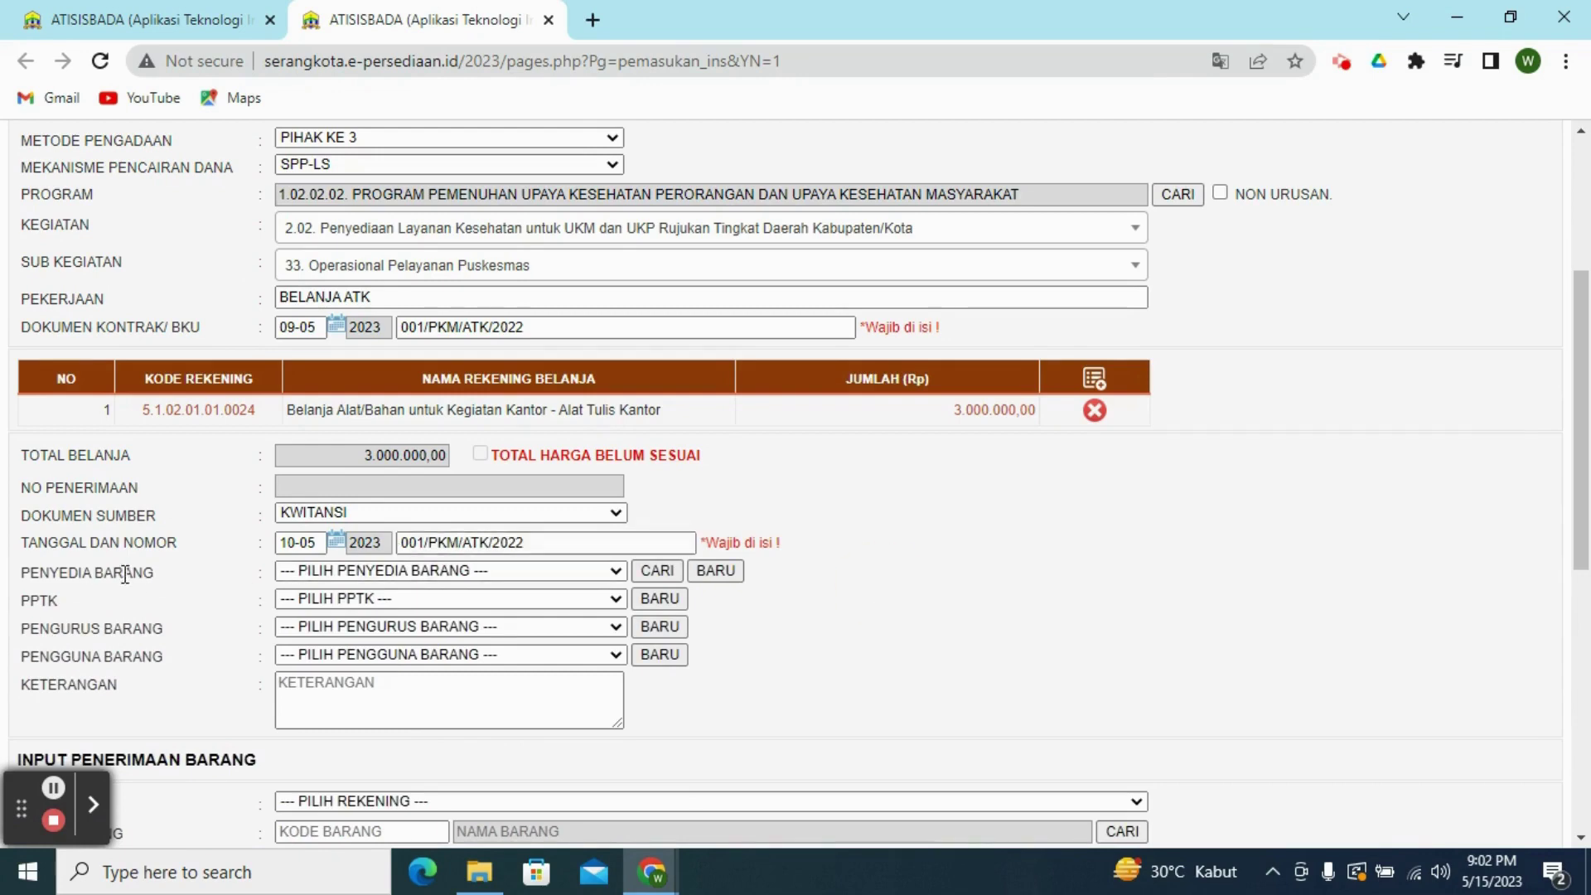
click(615, 571)
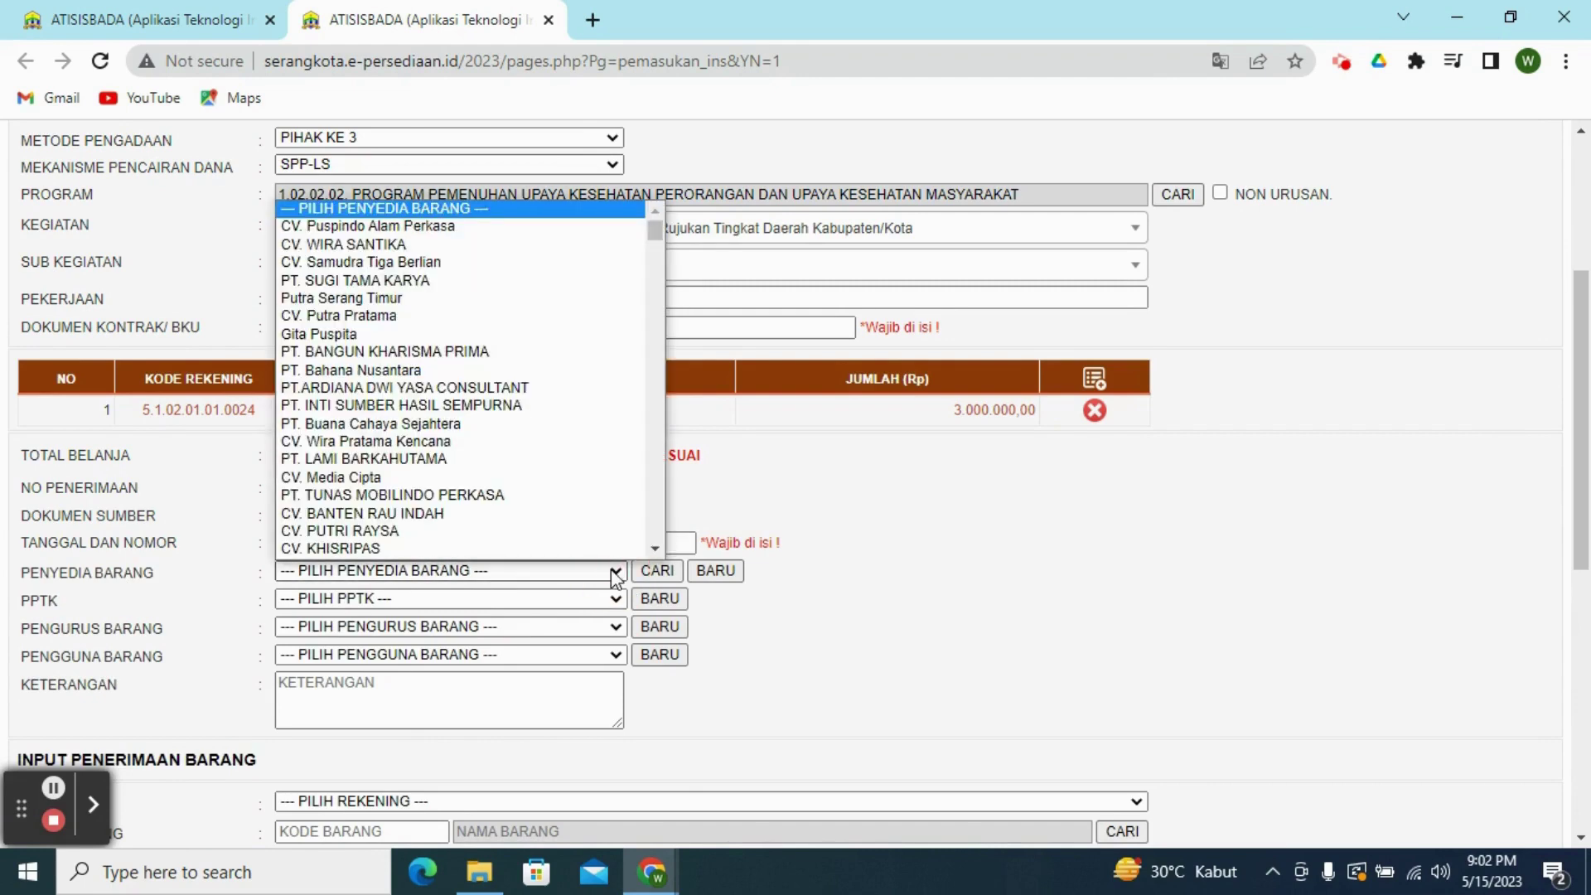
drag(656, 232, 660, 518)
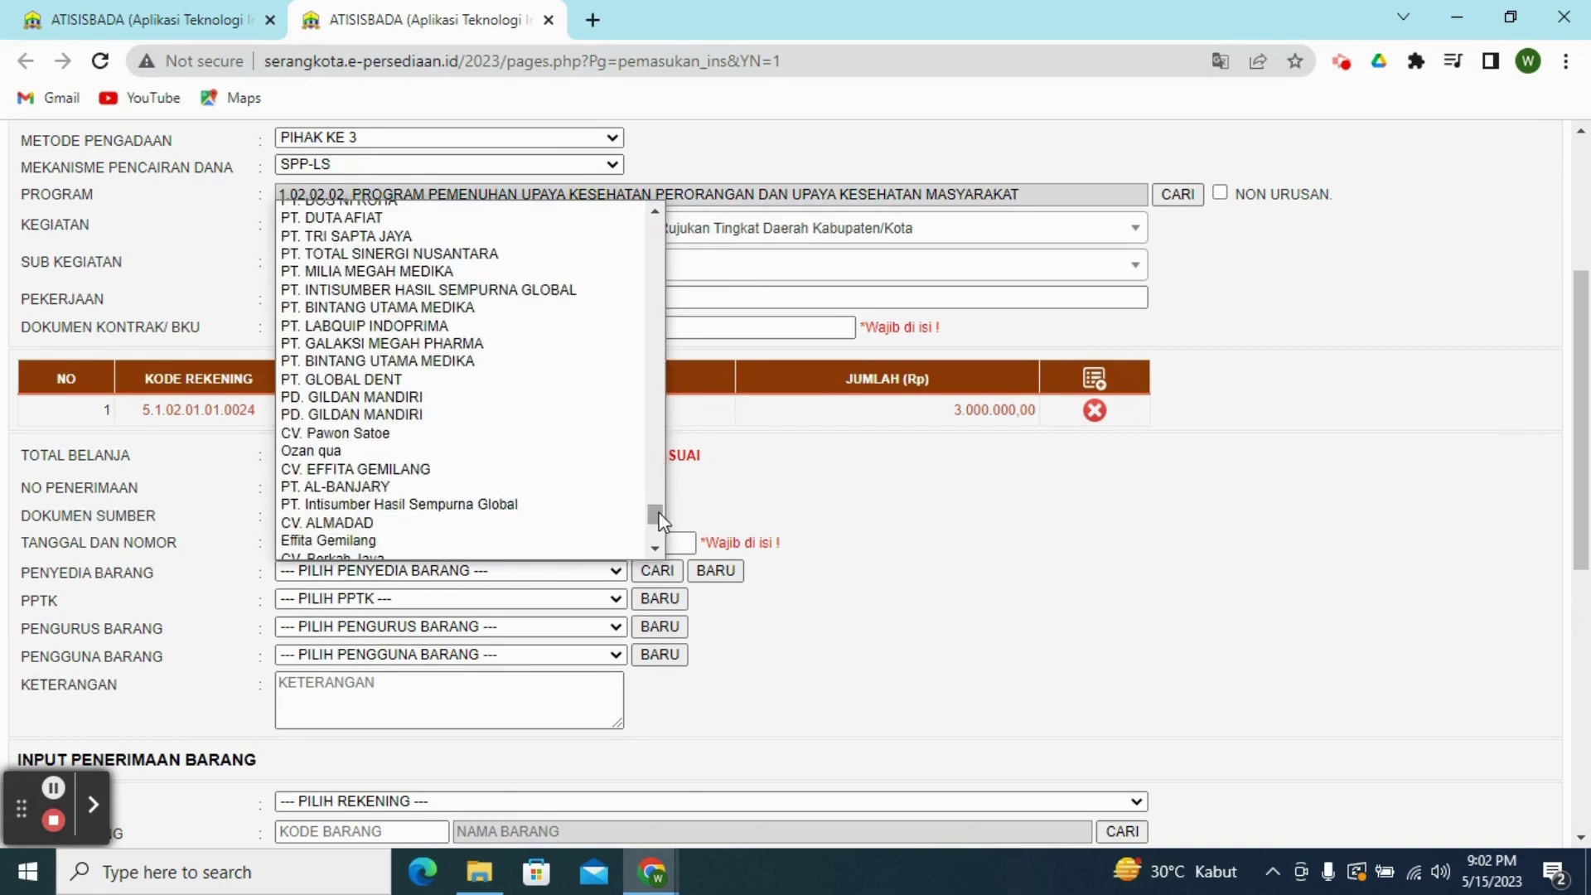
click(880, 529)
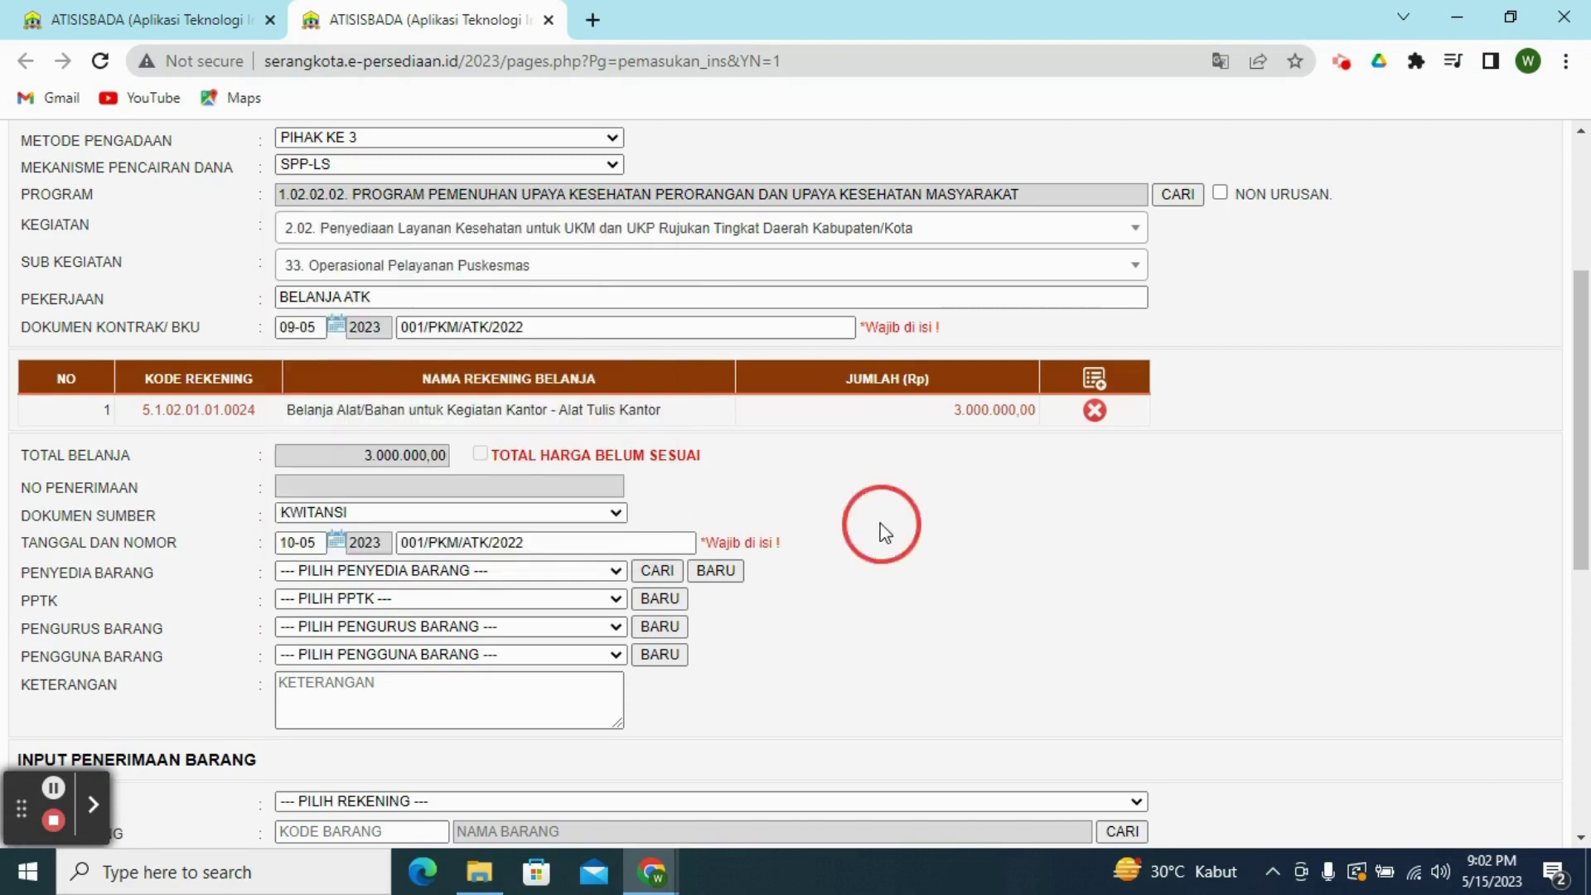
click(715, 572)
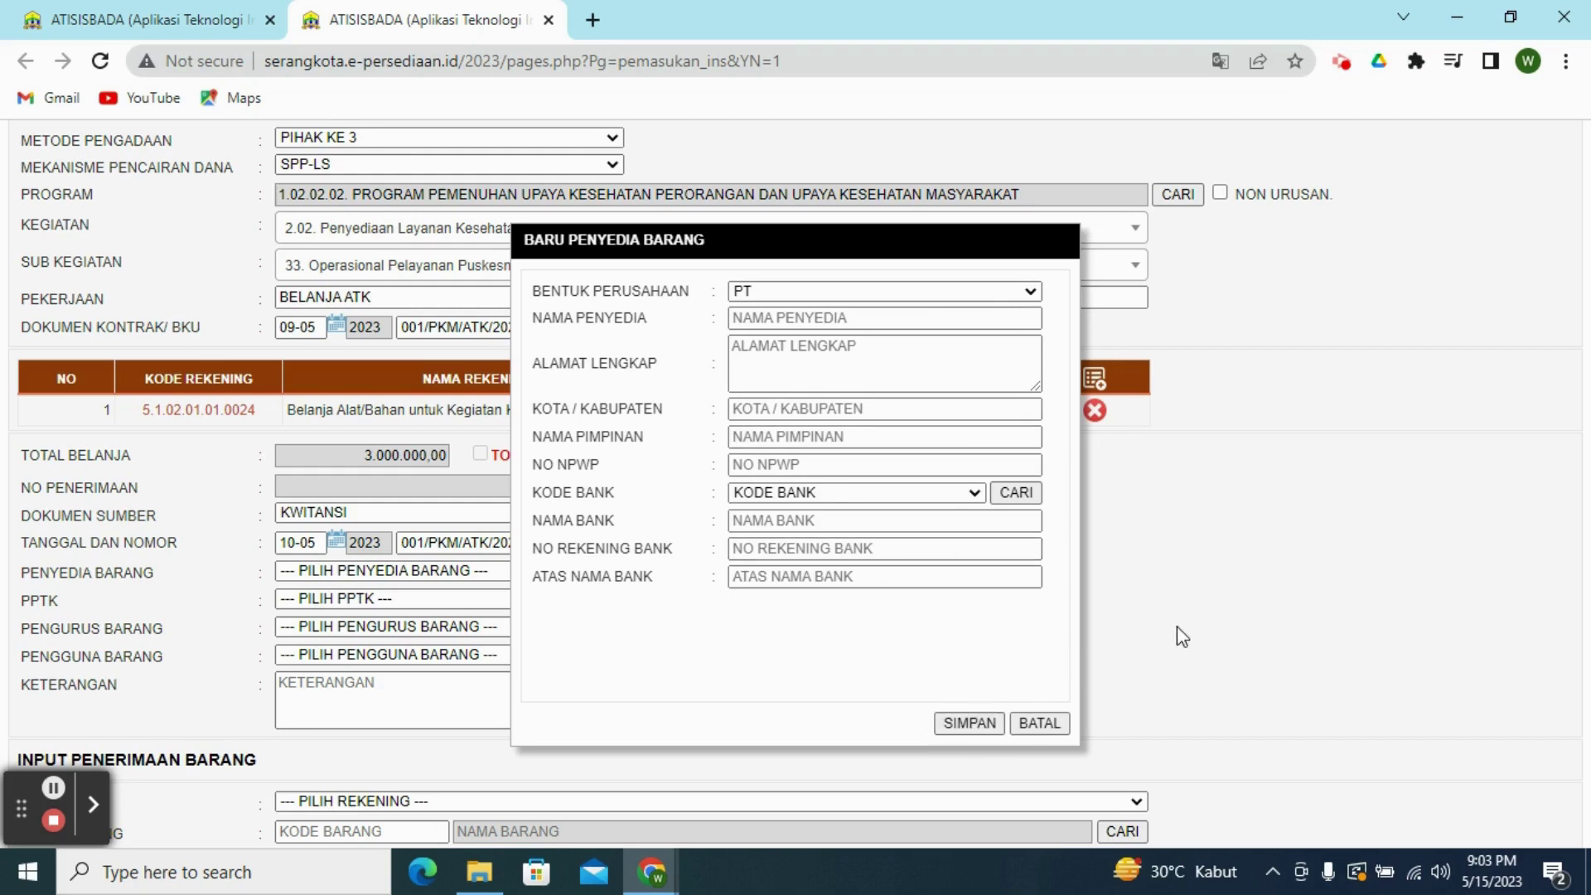
click(1046, 726)
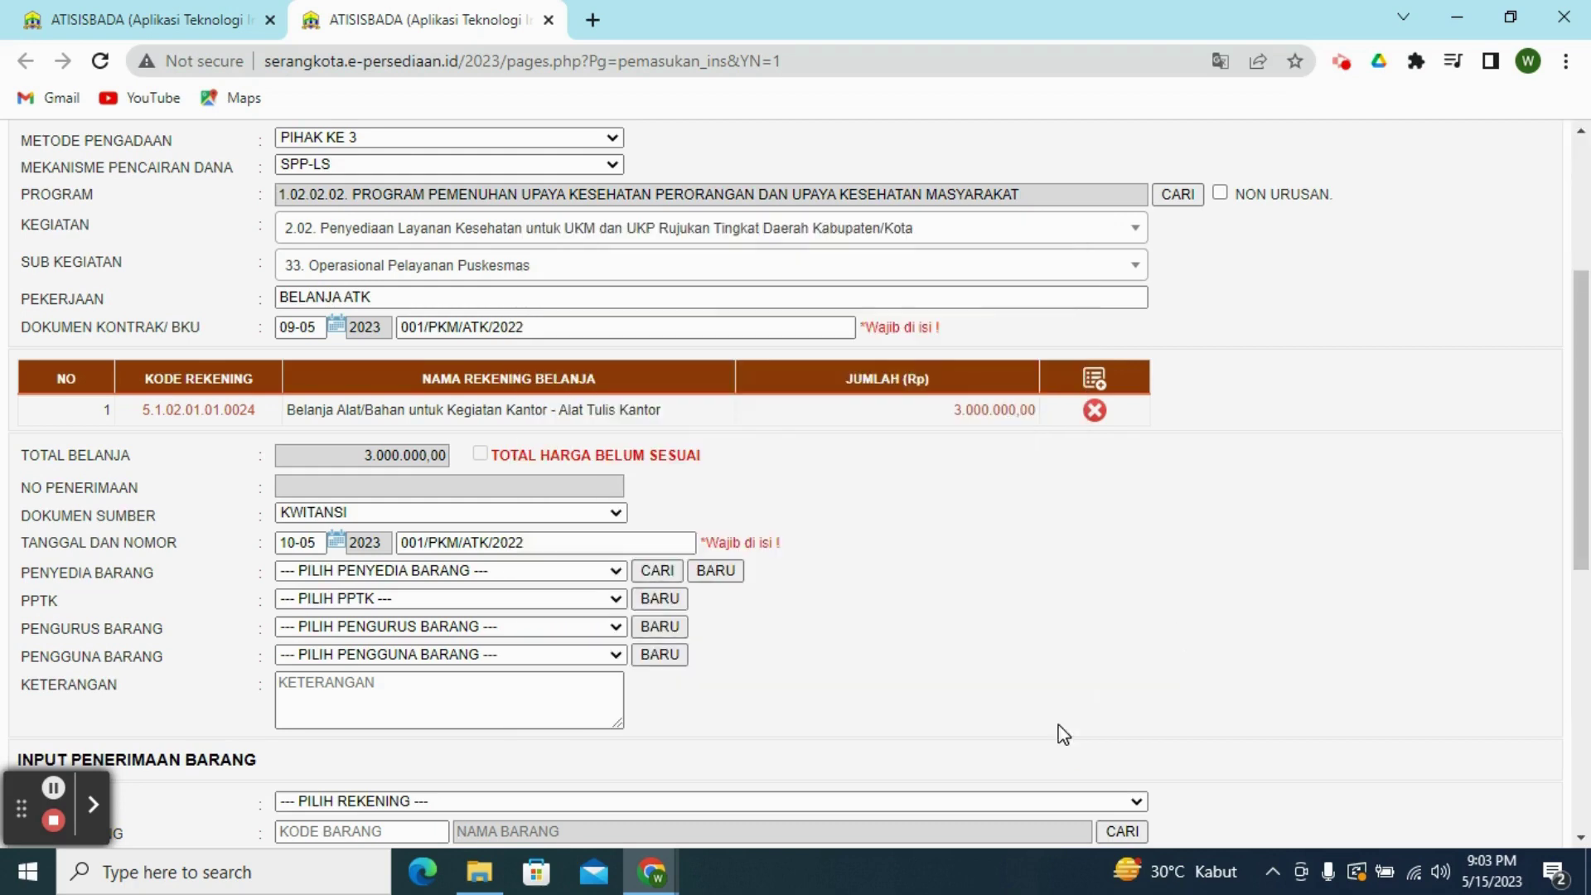
- Select Effita Gemilang as the goods supplier (Penyedia Barang) and the first listed officer as PPTK
click(616, 572)
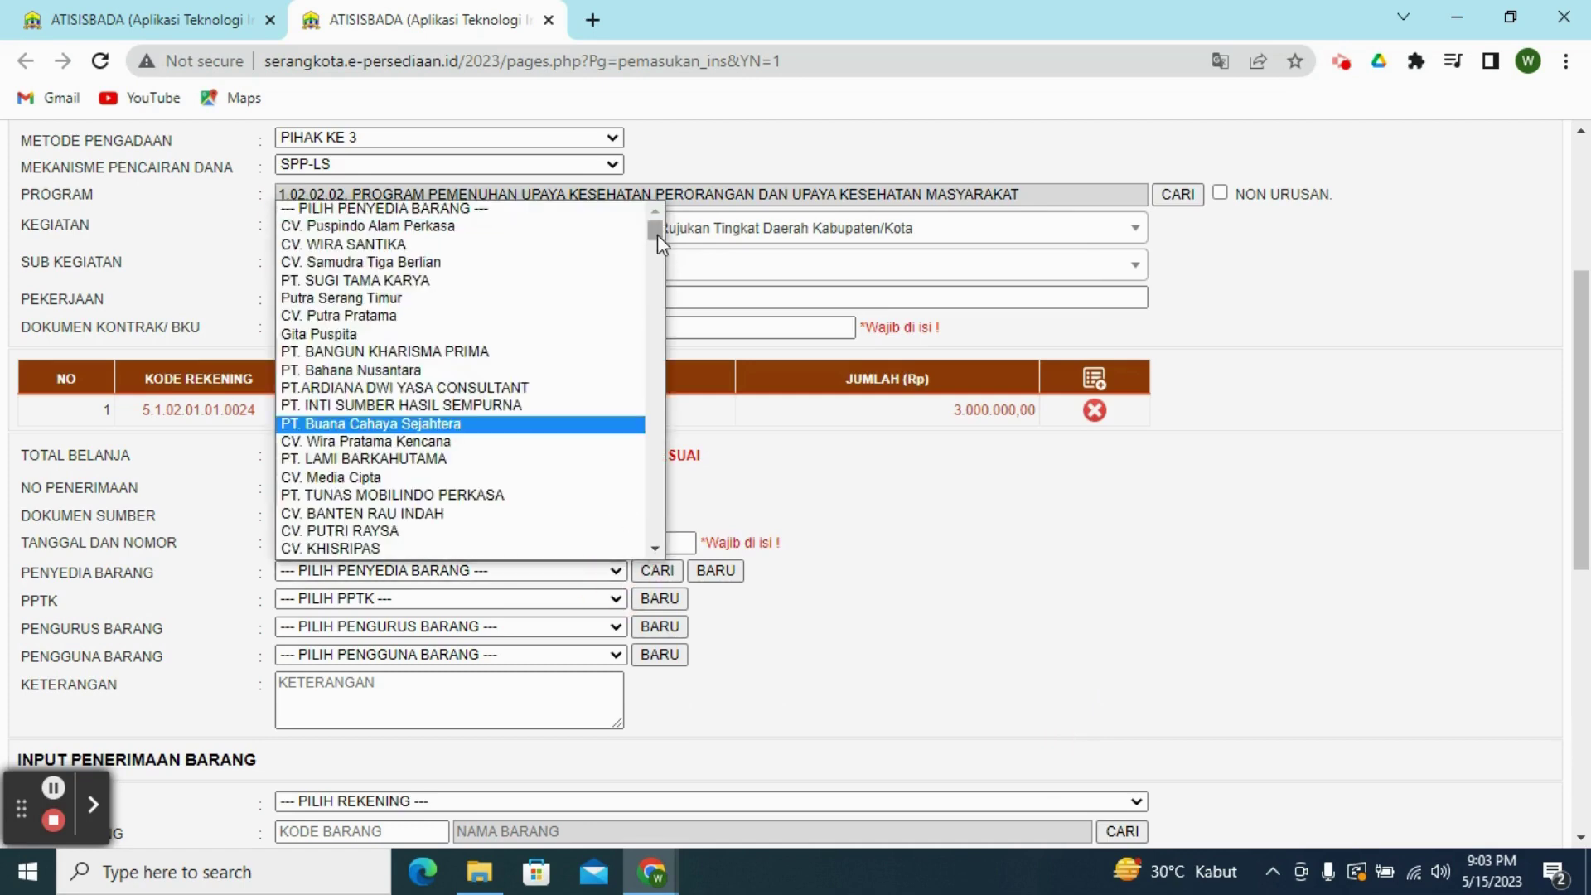
drag(658, 236, 685, 534)
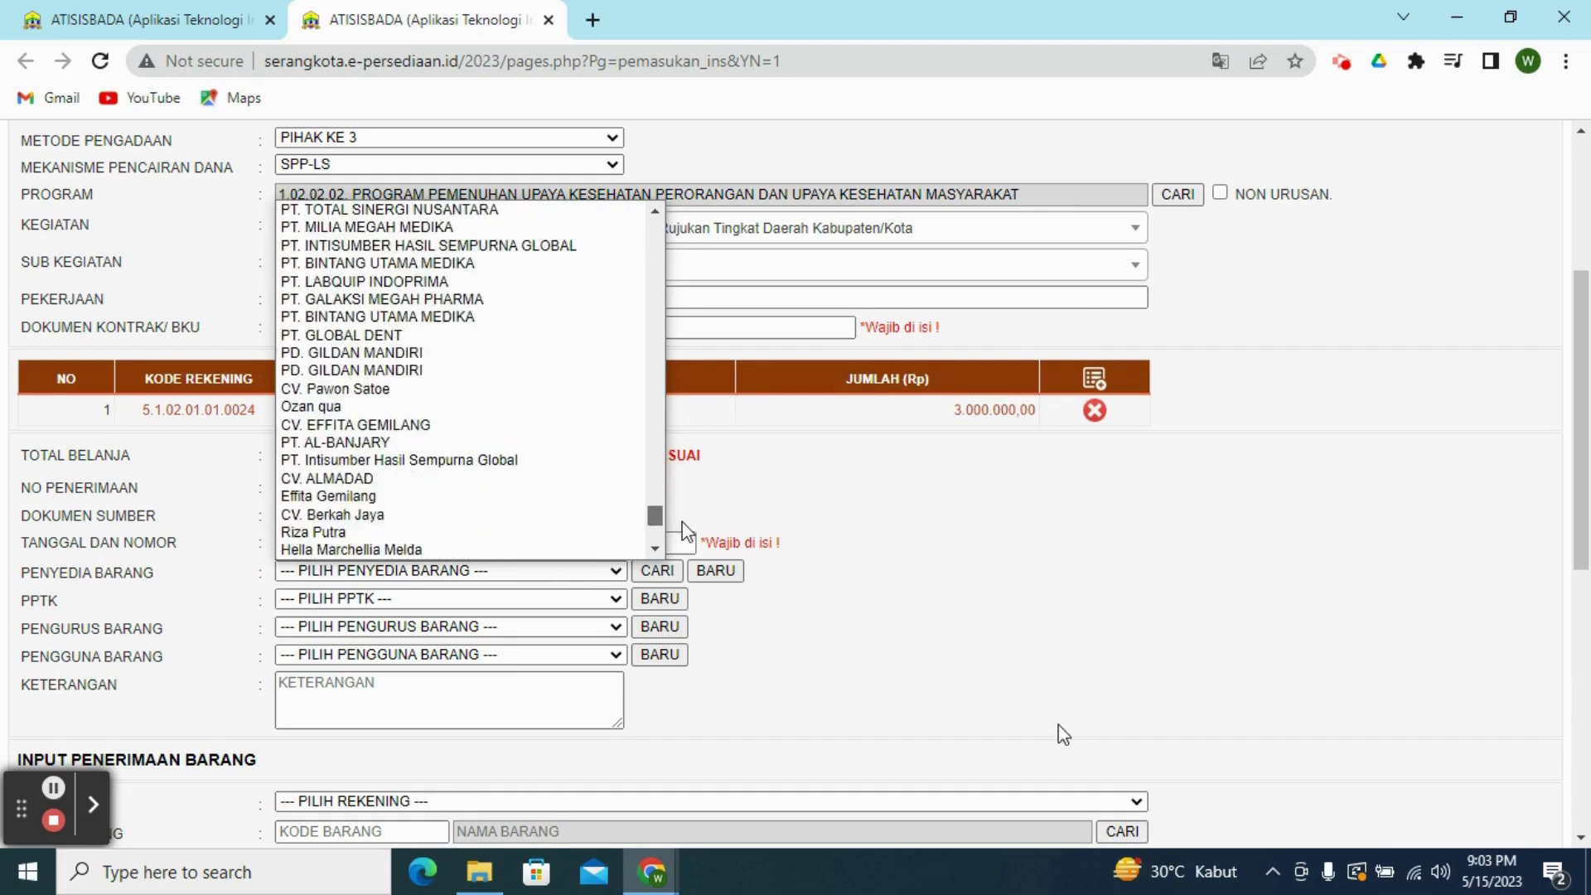
click(473, 497)
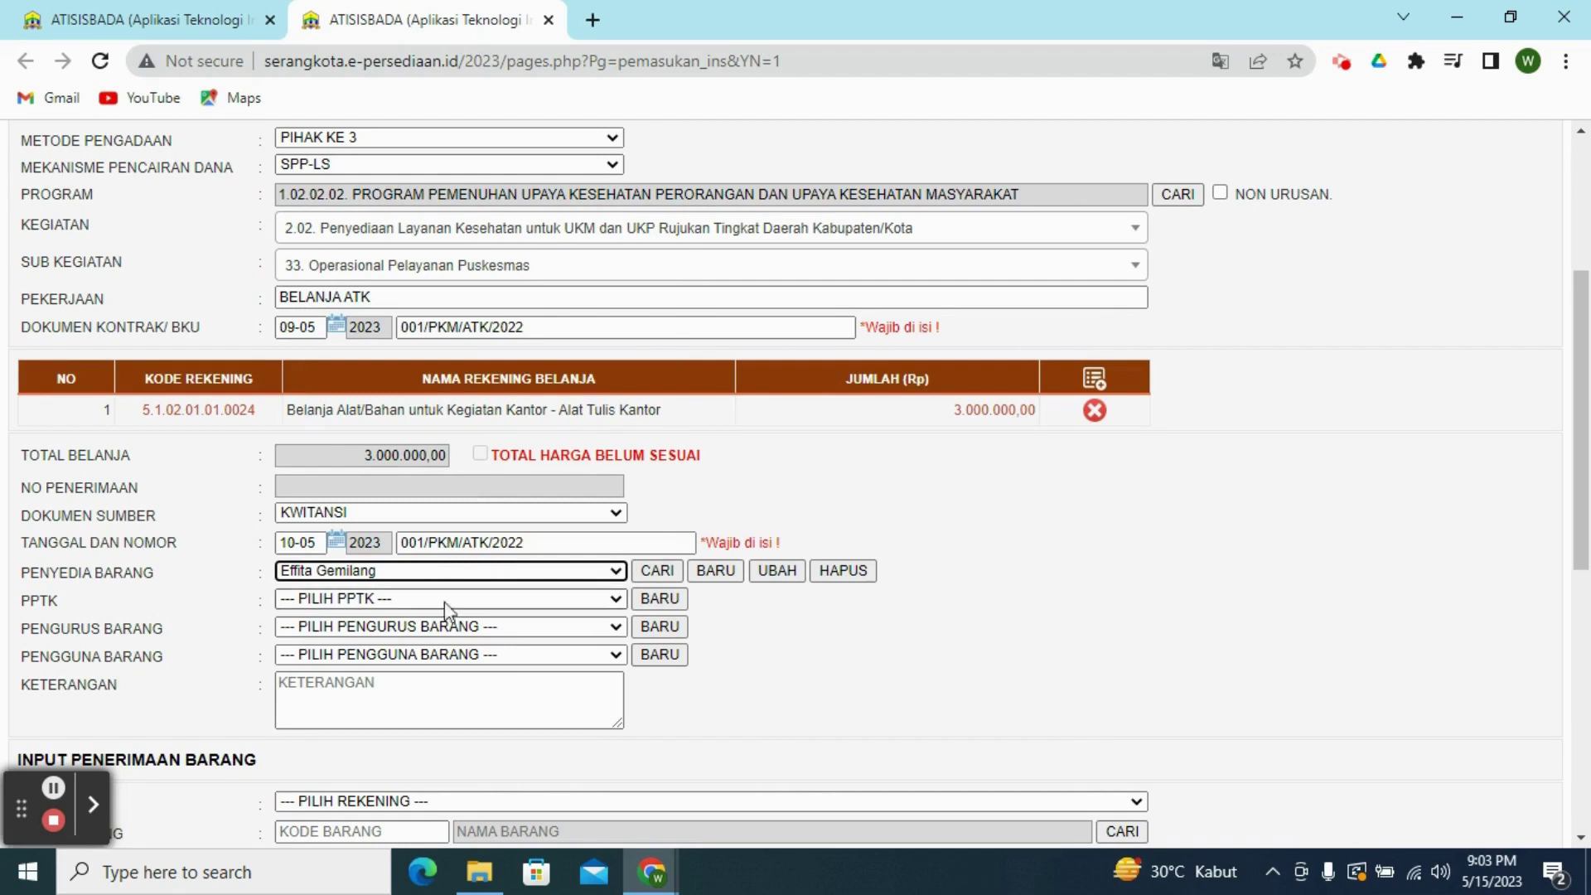
click(617, 600)
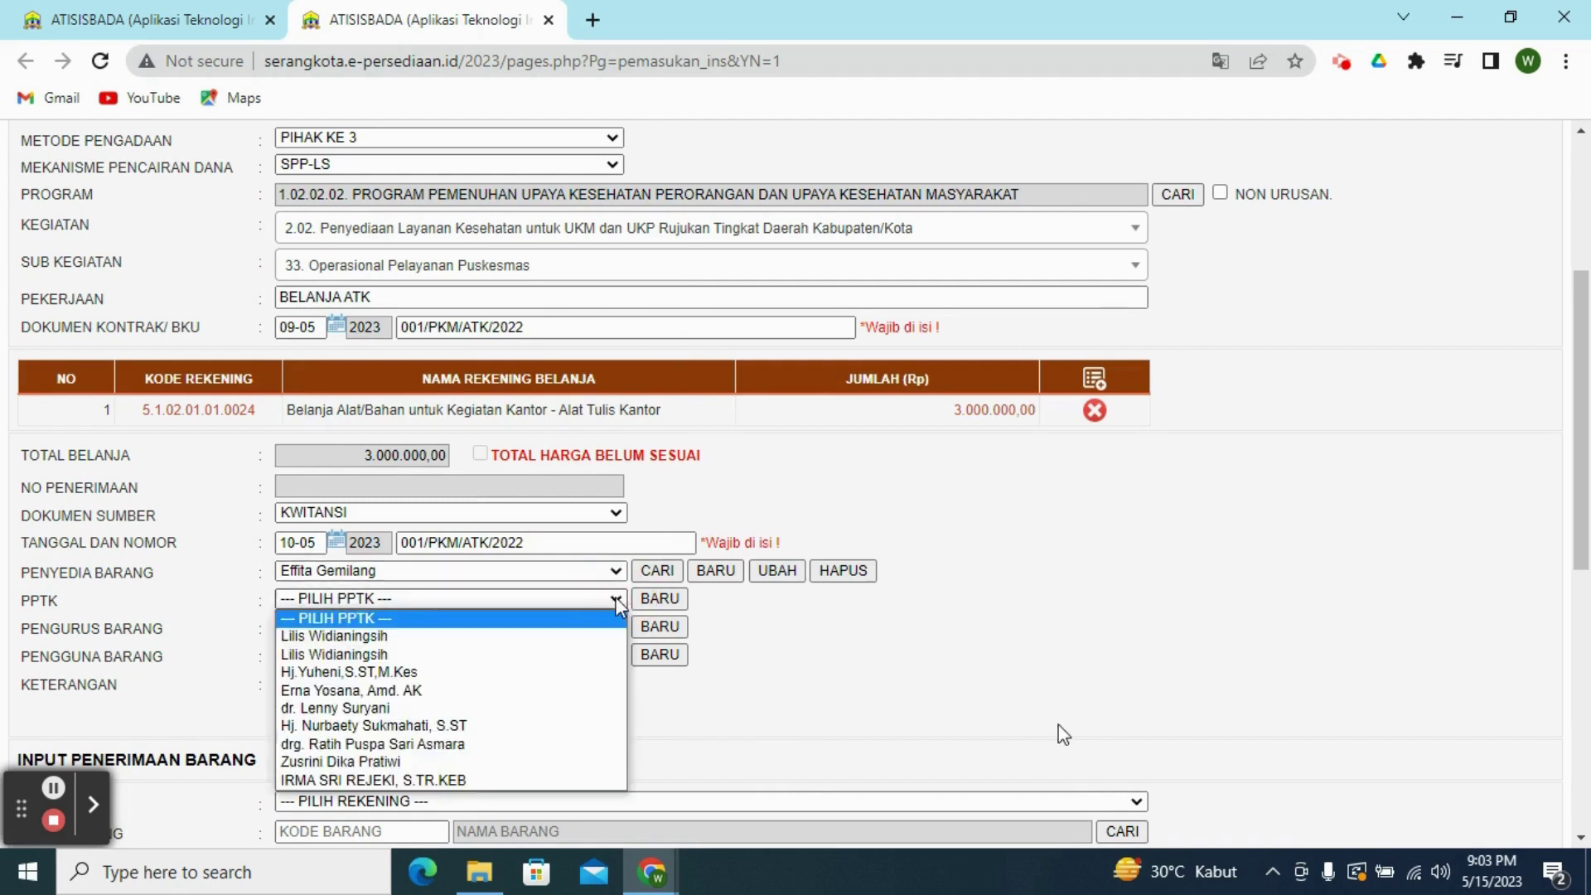
click(457, 637)
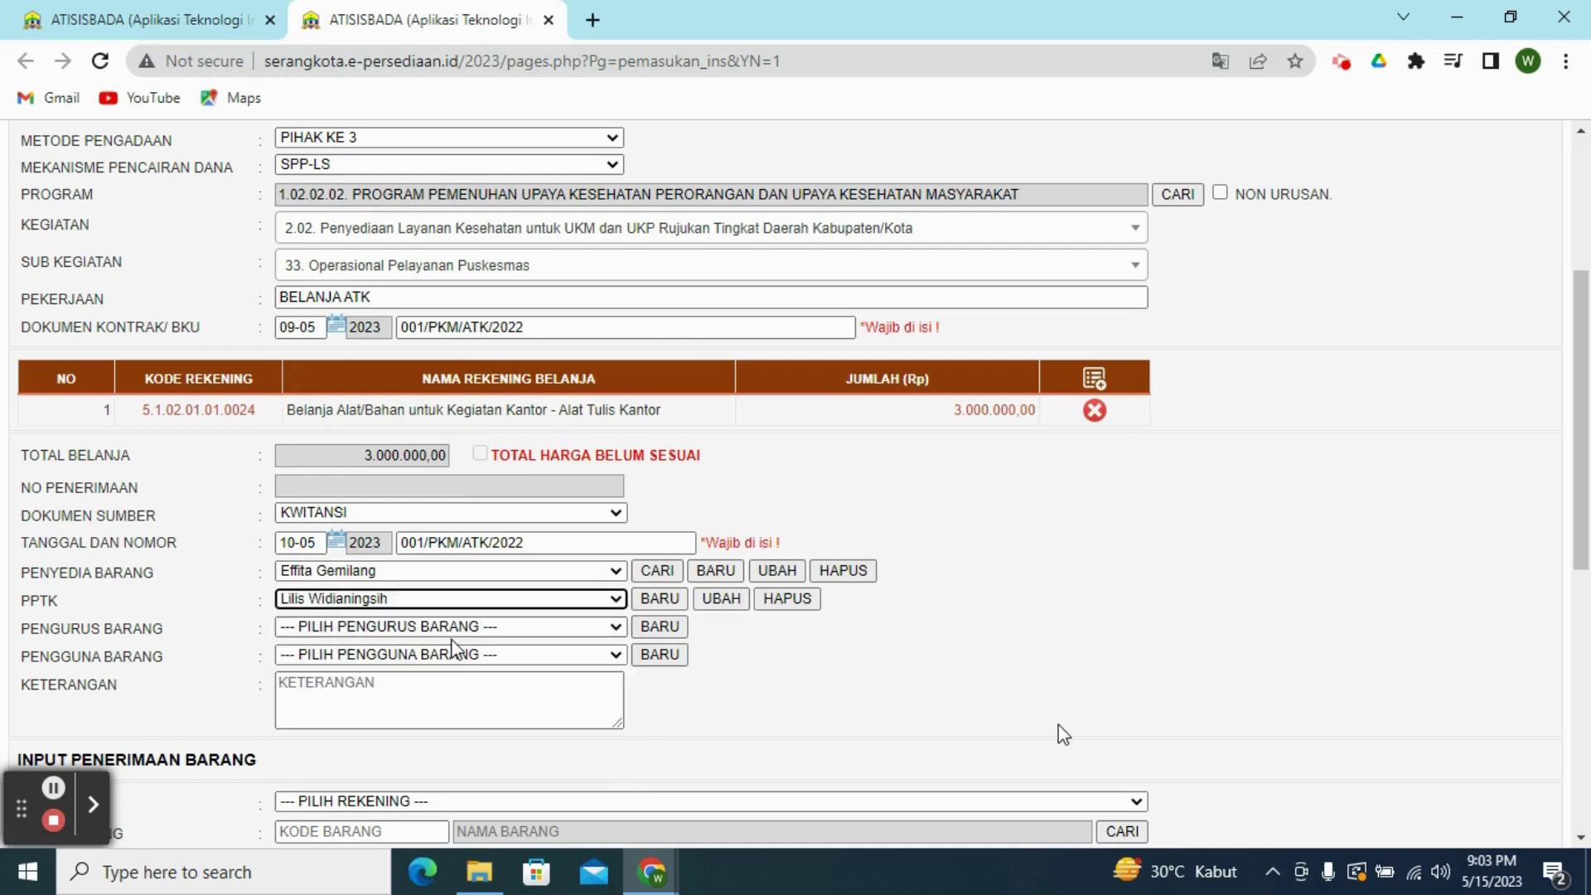
- Select the eighth listed officer as Pengurus Barang for the receipt
click(597, 631)
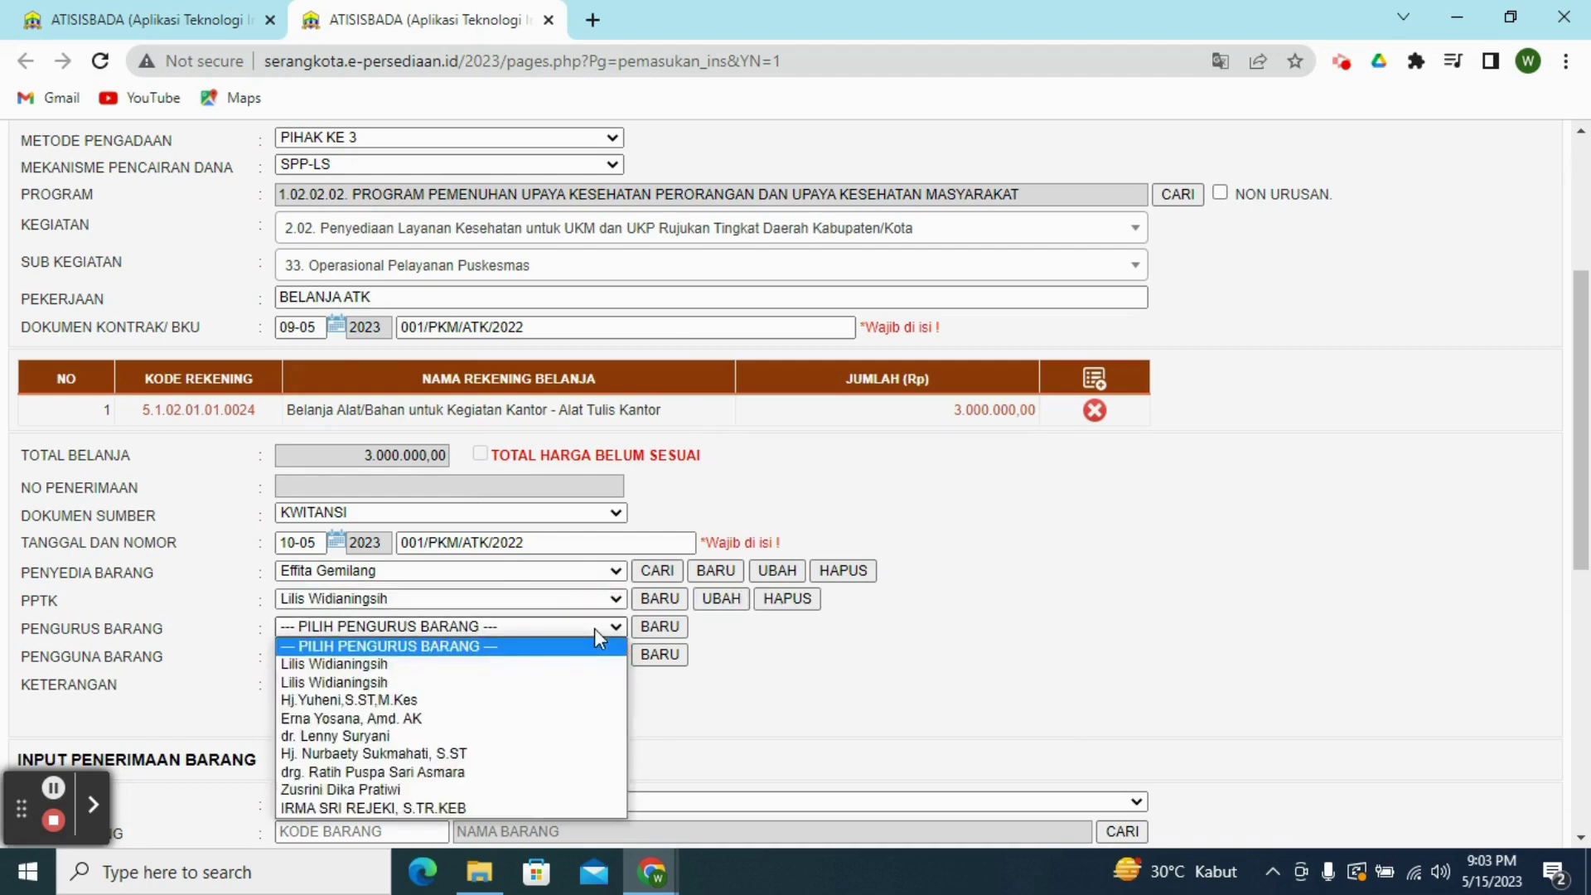
drag(1584, 476, 1587, 524)
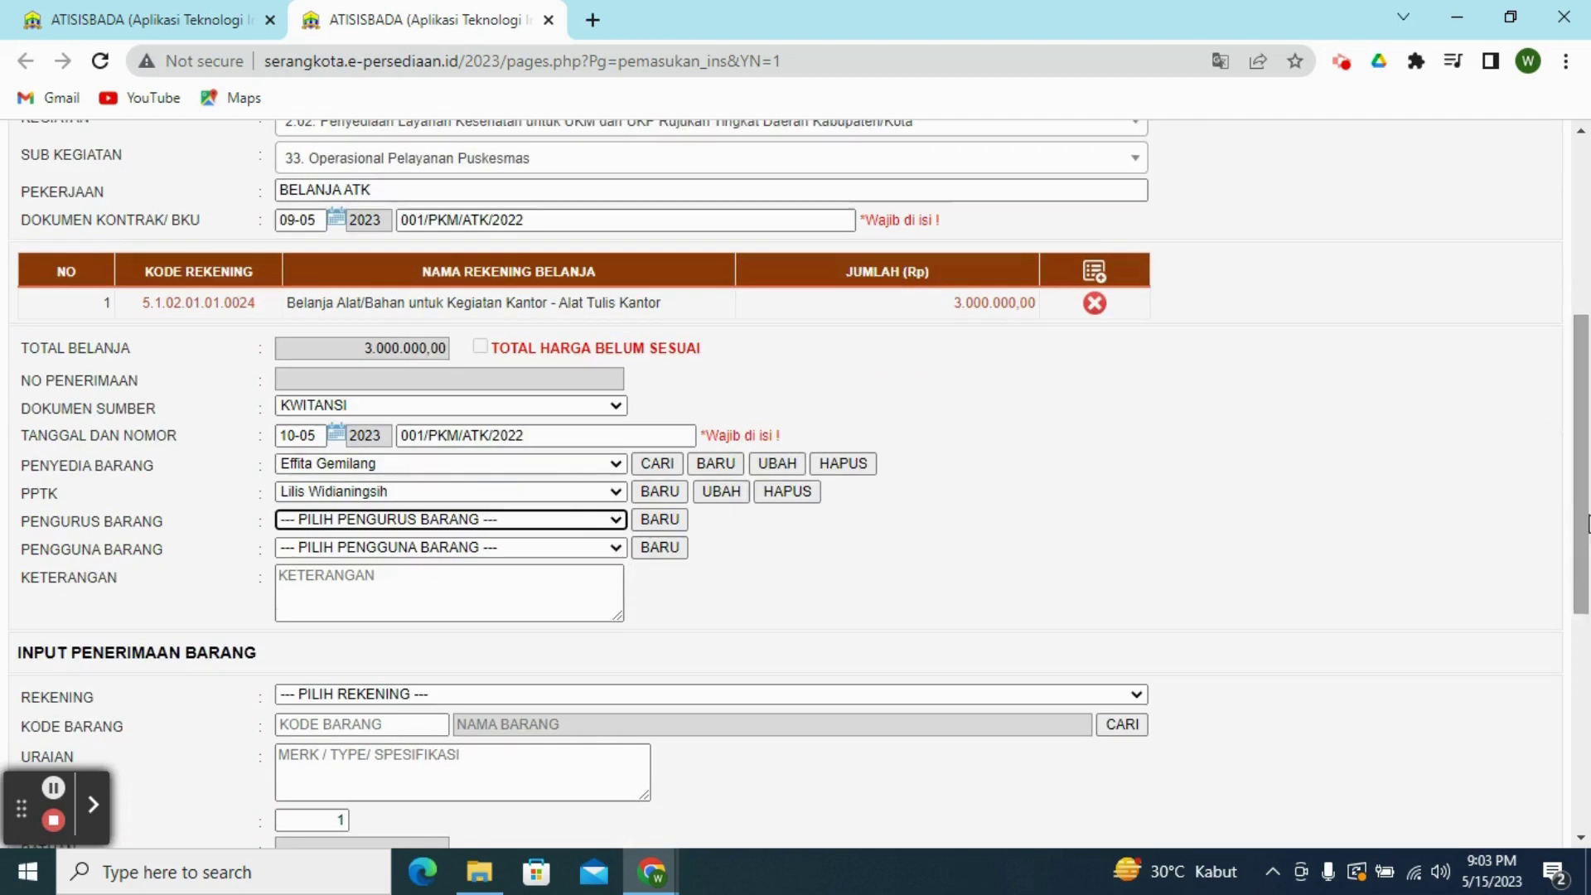
click(606, 522)
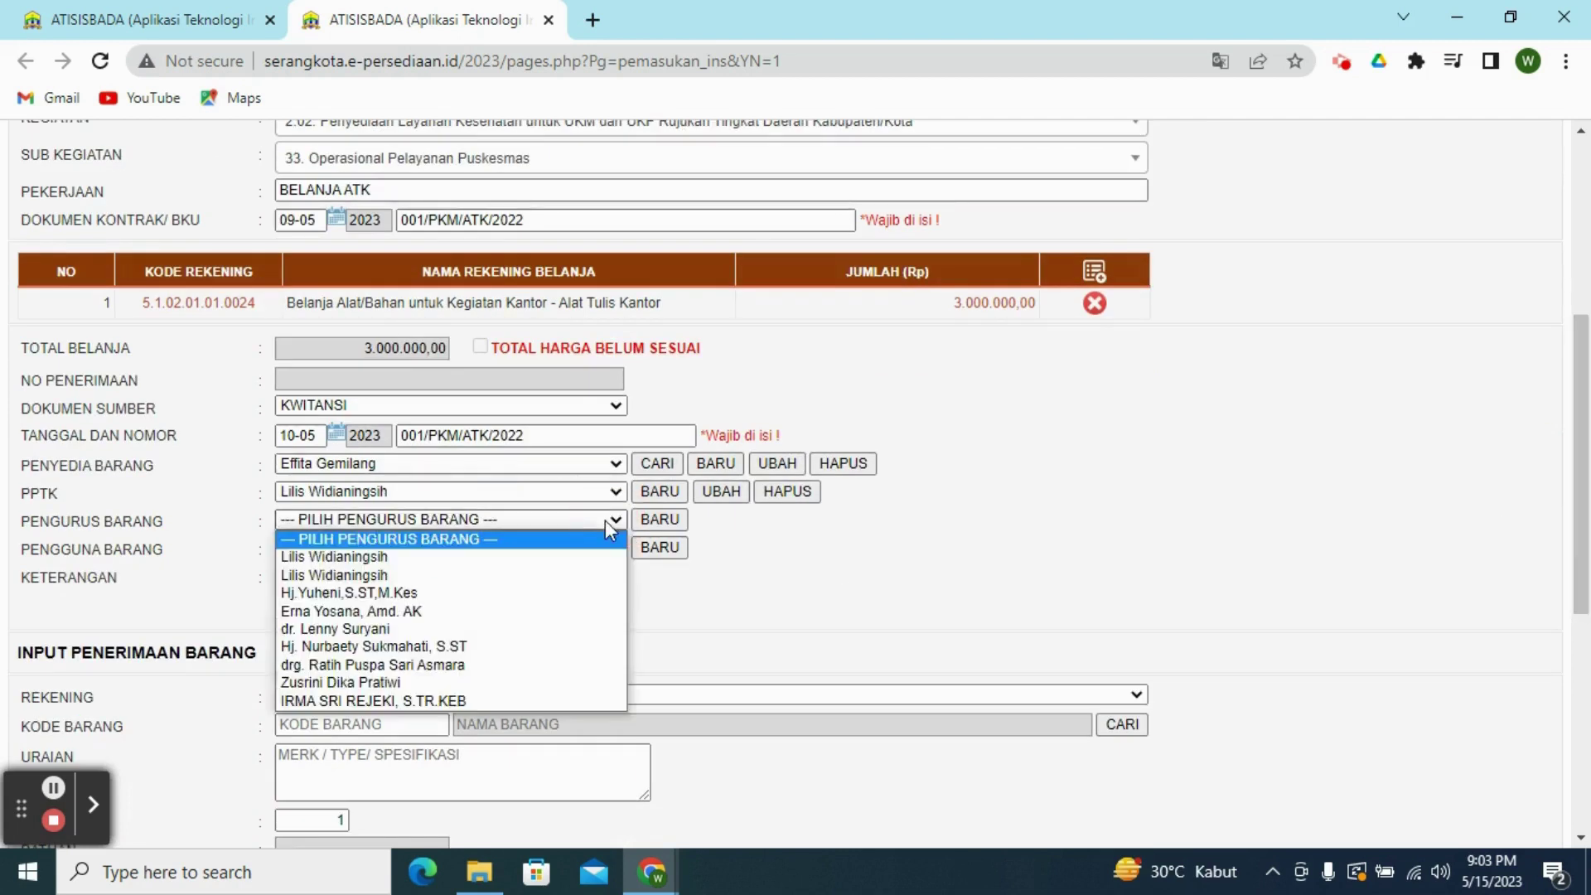
click(469, 684)
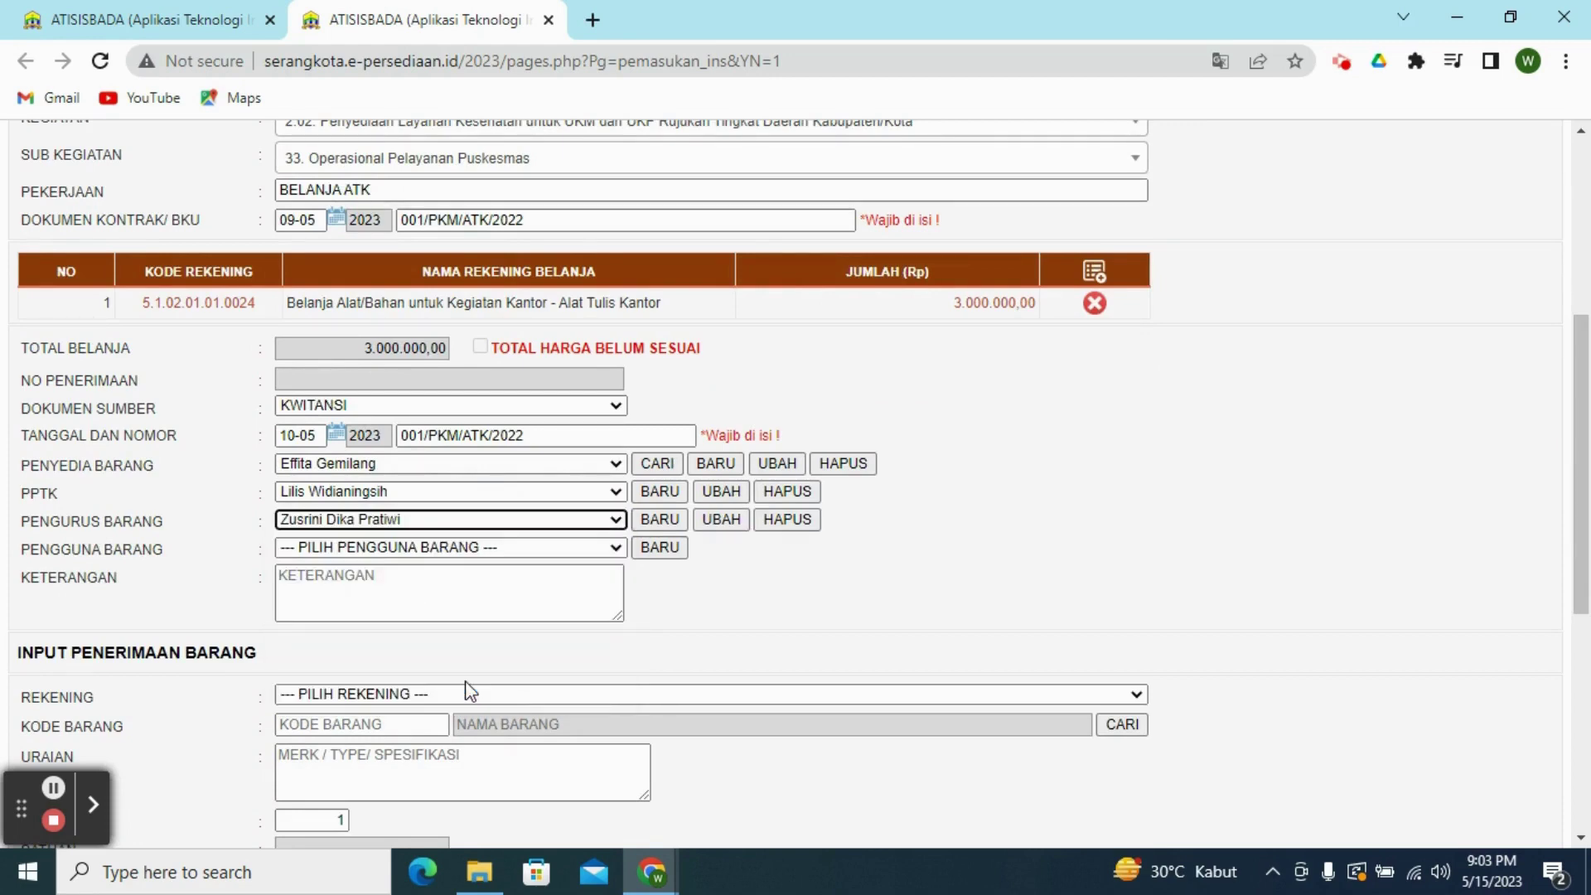
- Select the third listed officer as Pengguna Barang and enter BELANJA ATK as the receipt's Keterangan
click(617, 551)
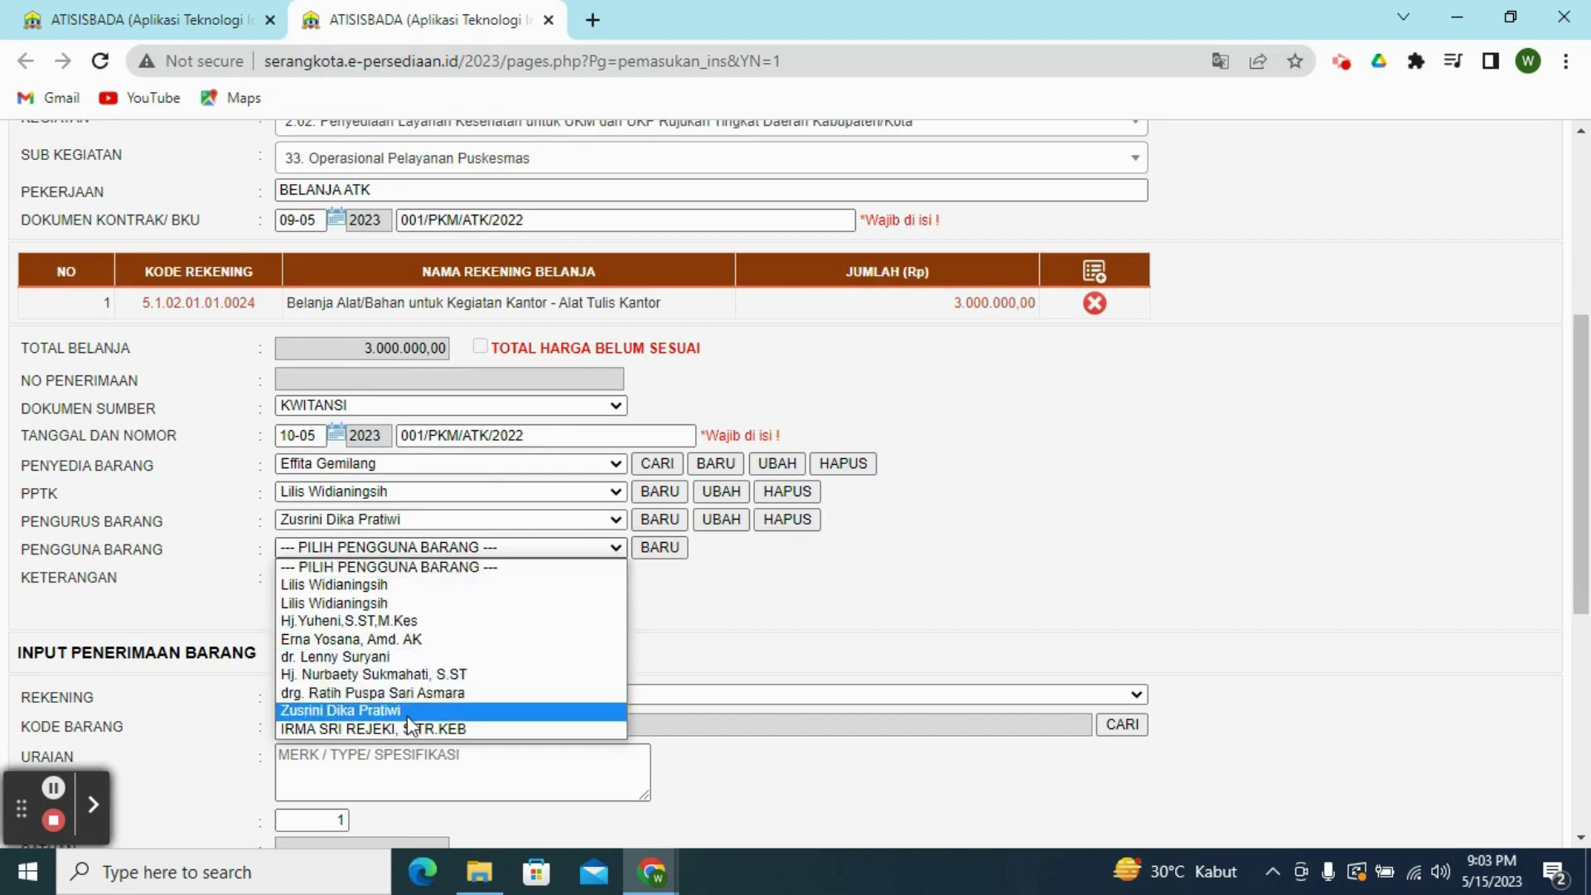
click(410, 621)
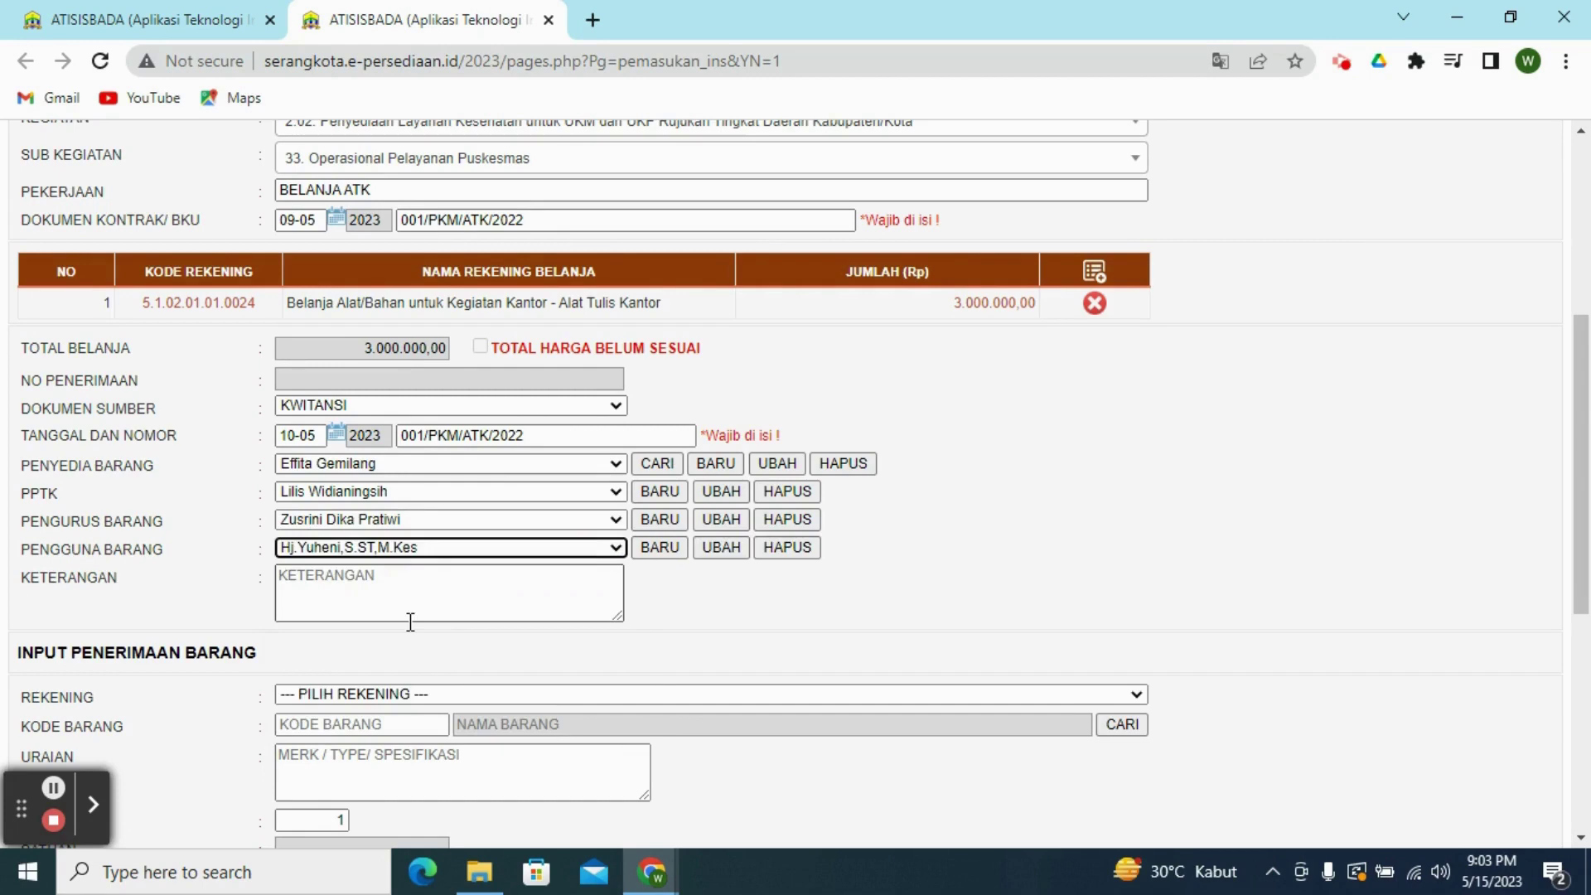
click(340, 585)
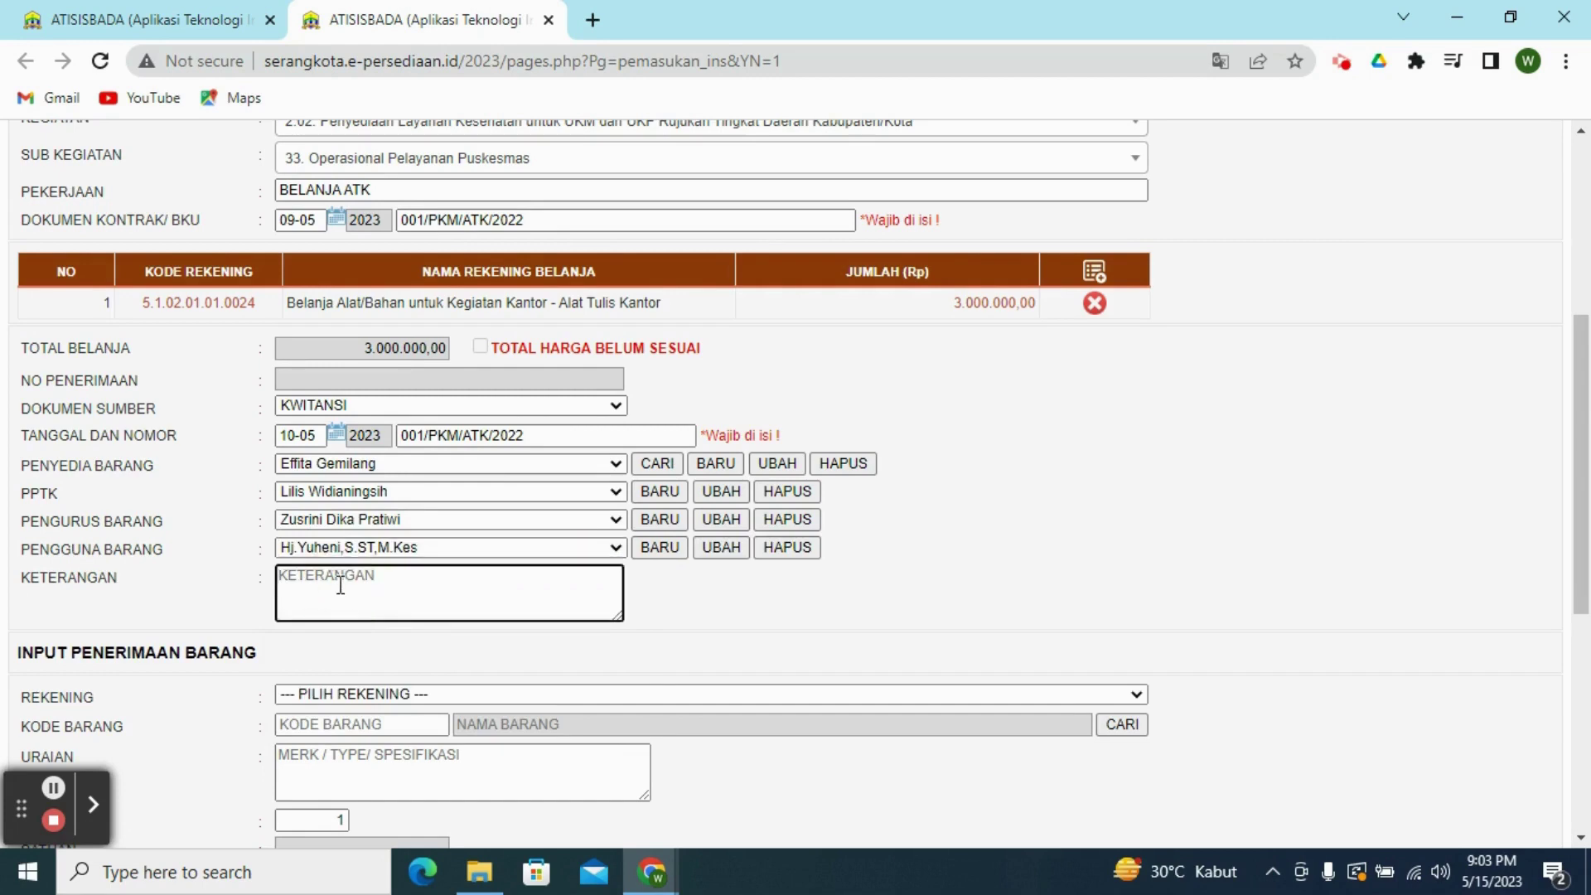
text(BELANJA ATK)
- Set the Rekening of the goods receipt input to 5.1.02.01.01.0024, Belanja Alat/Bahan untuk Kegiatan Kantor - Alat Tulis Kantor
click(1583, 356)
drag(1583, 356, 1580, 452)
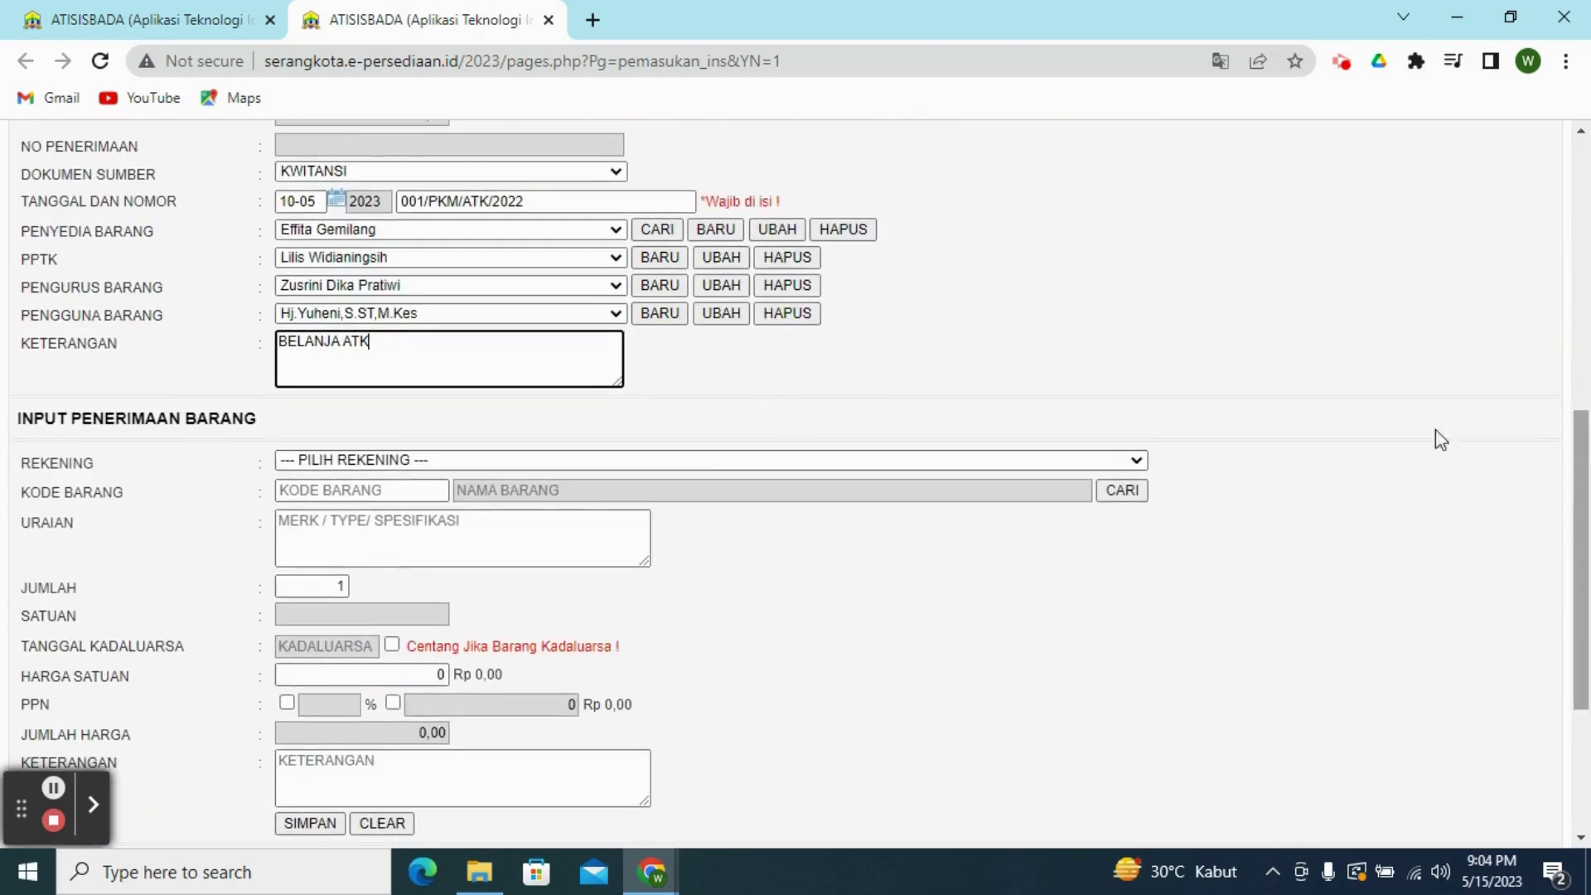
click(1138, 463)
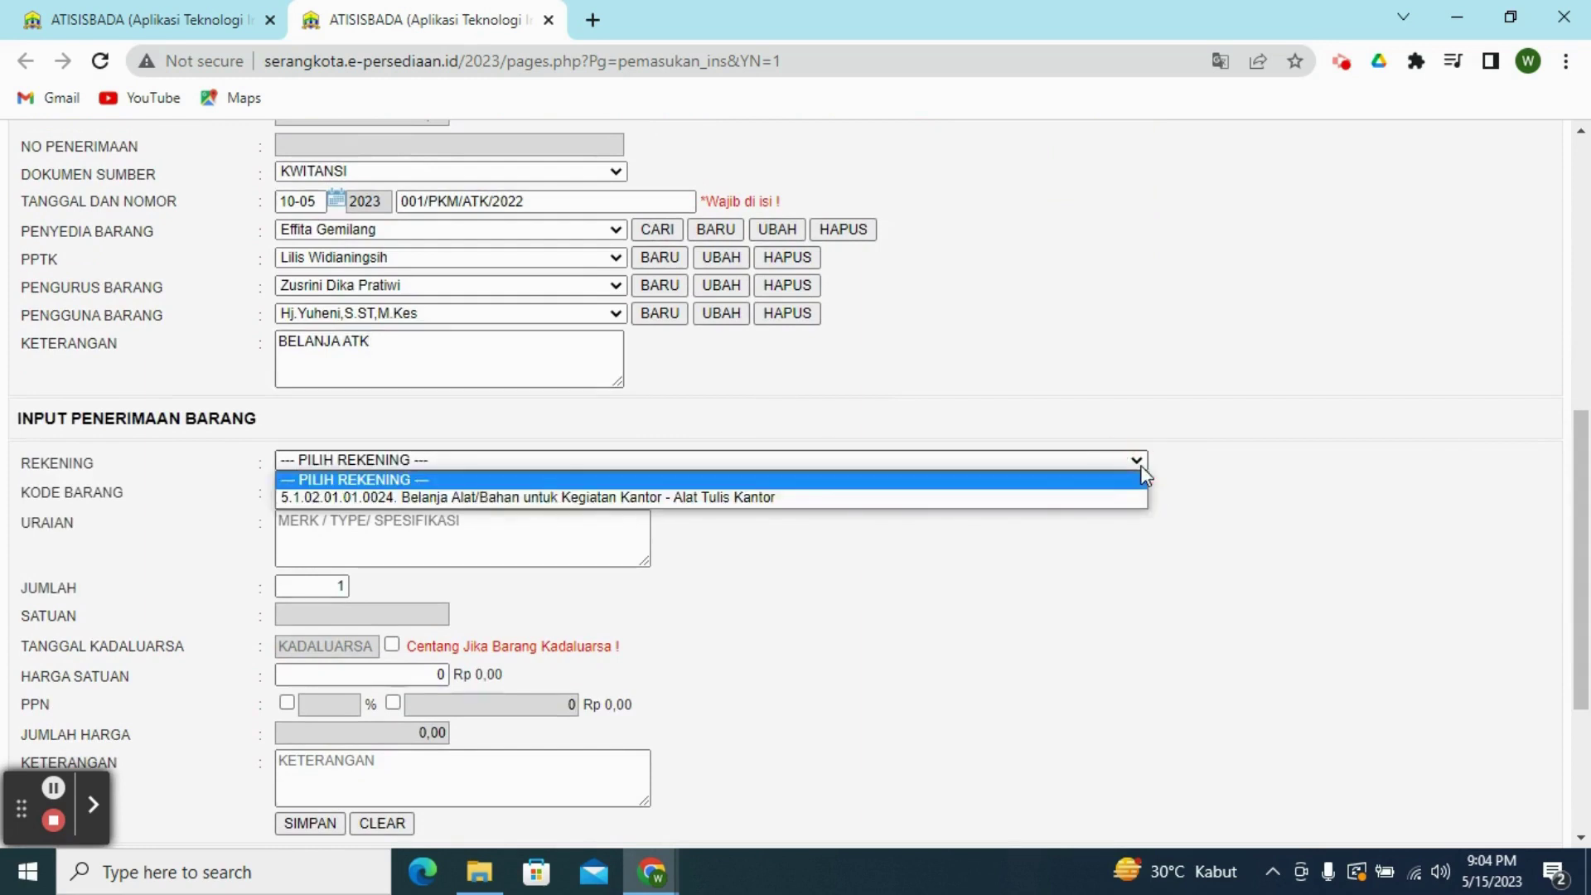
click(769, 498)
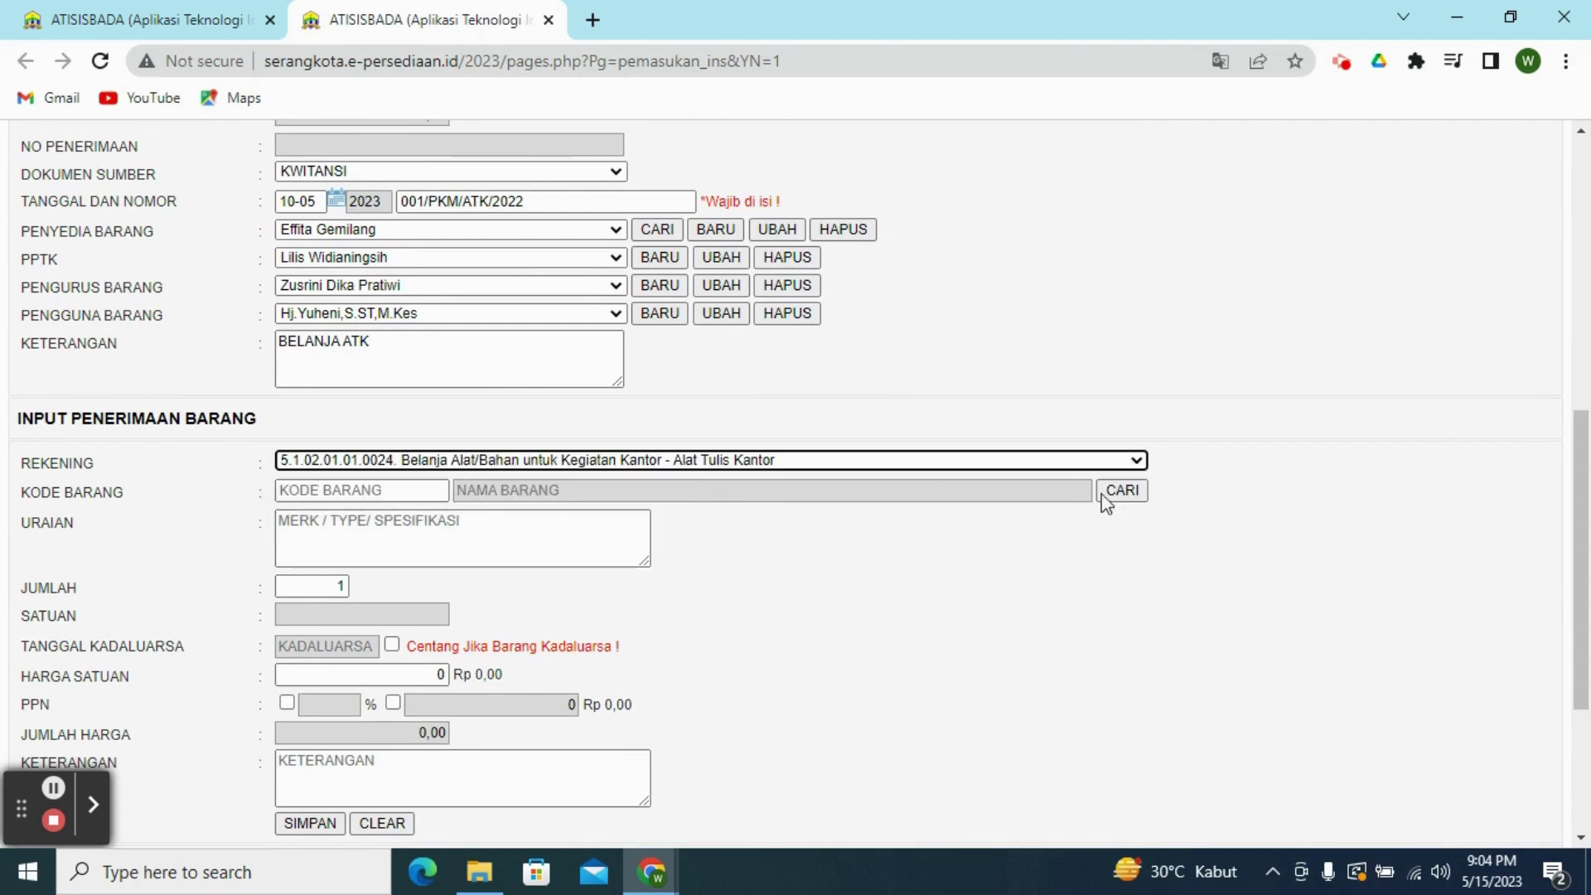
- Search the goods catalogue for STABILO and choose the item Stabilo with code 1.1.7.01.03.01.001.0102
click(1125, 495)
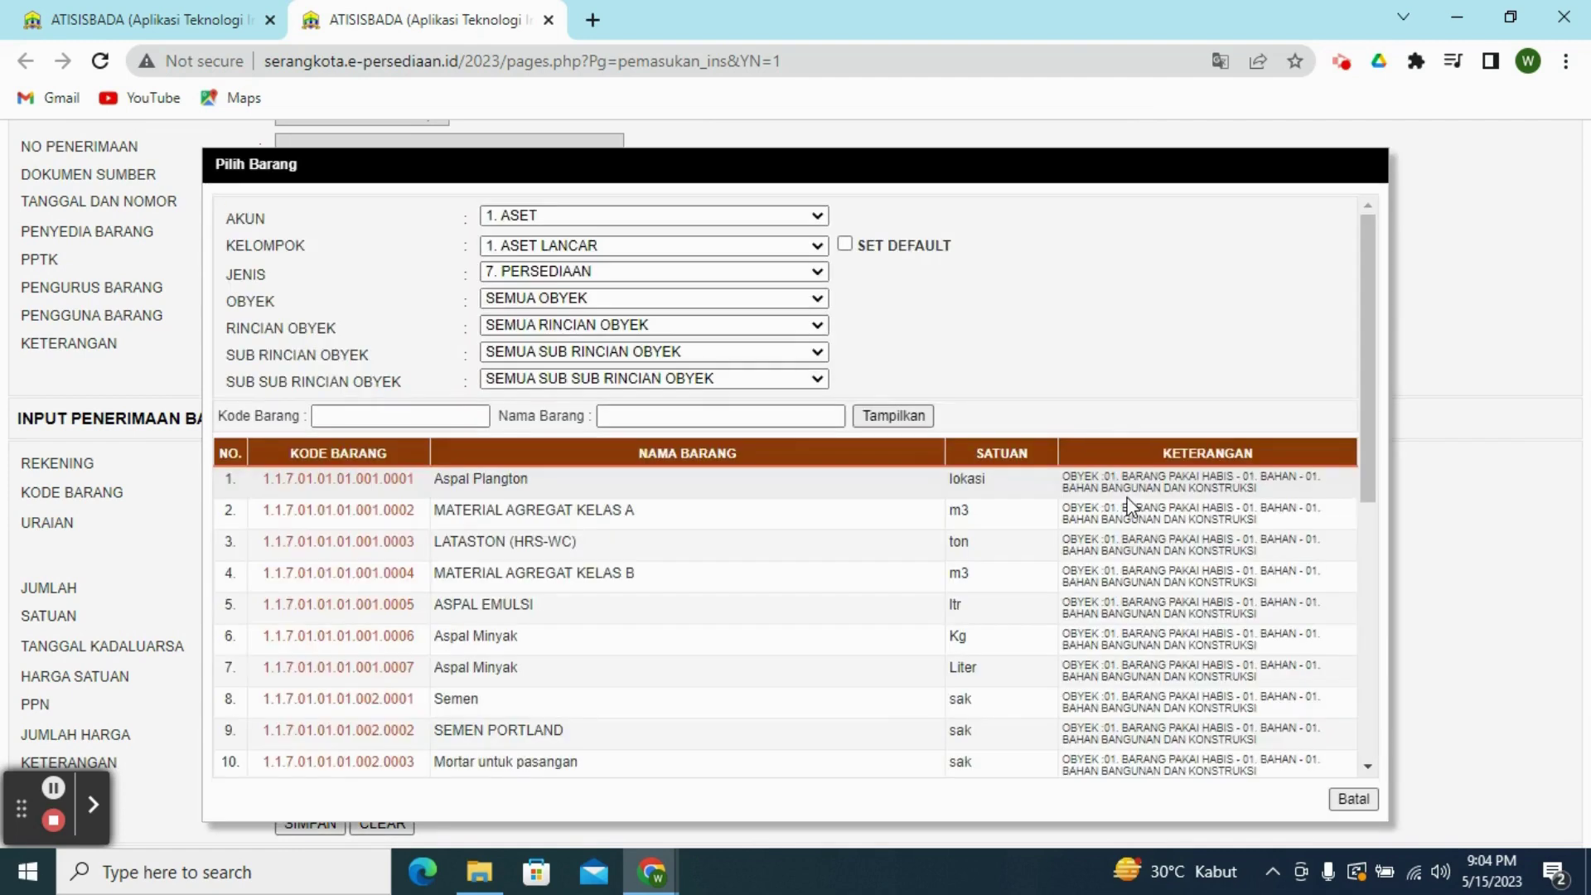
click(626, 414)
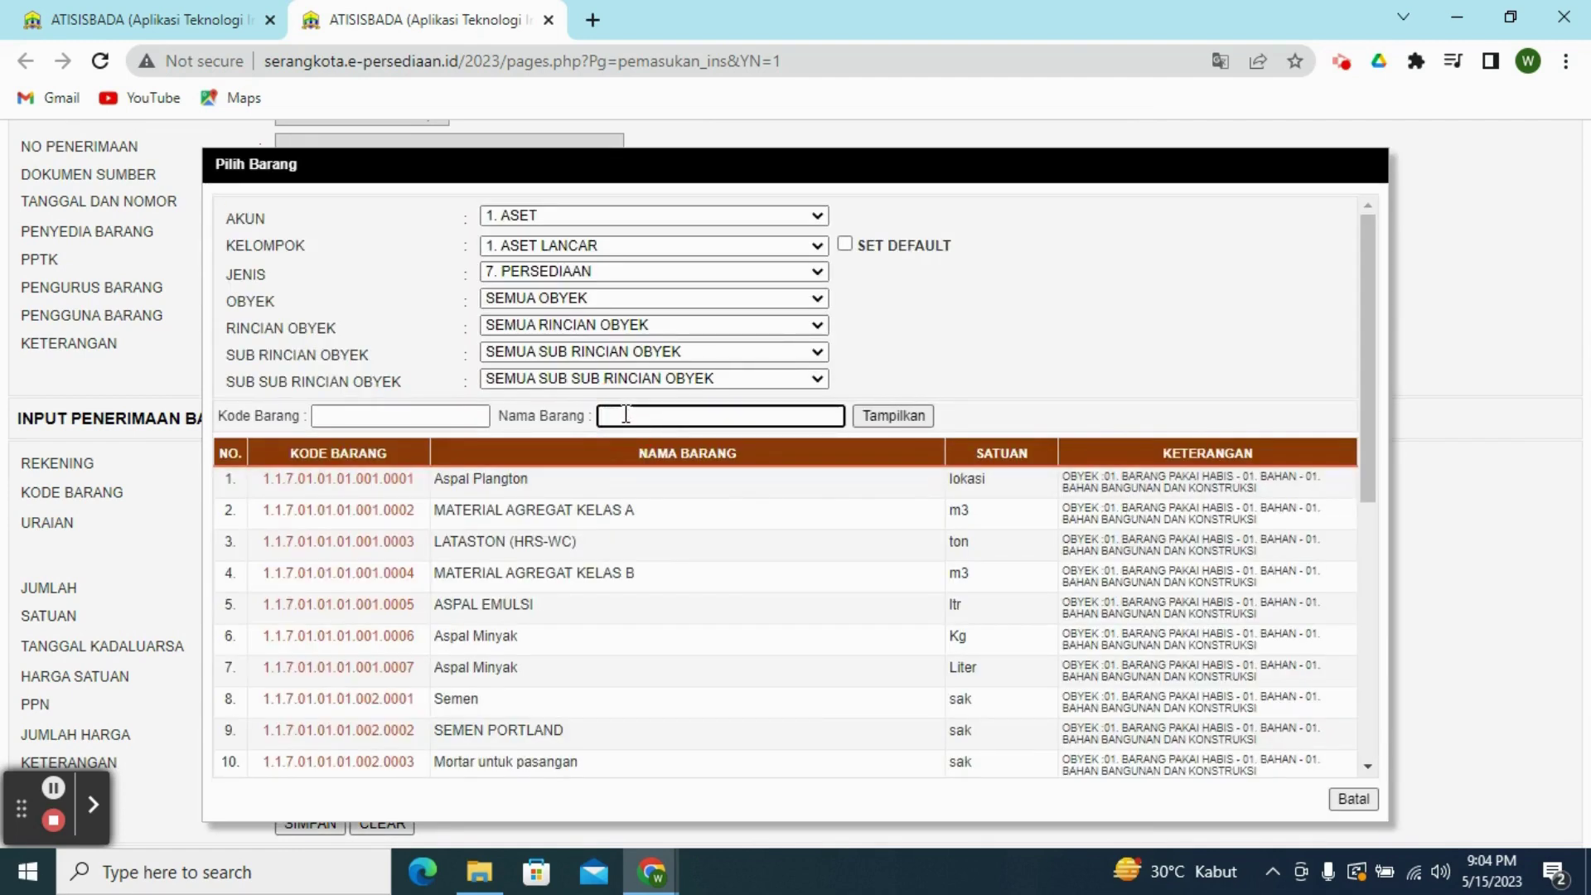
text(STABILO)
click(915, 420)
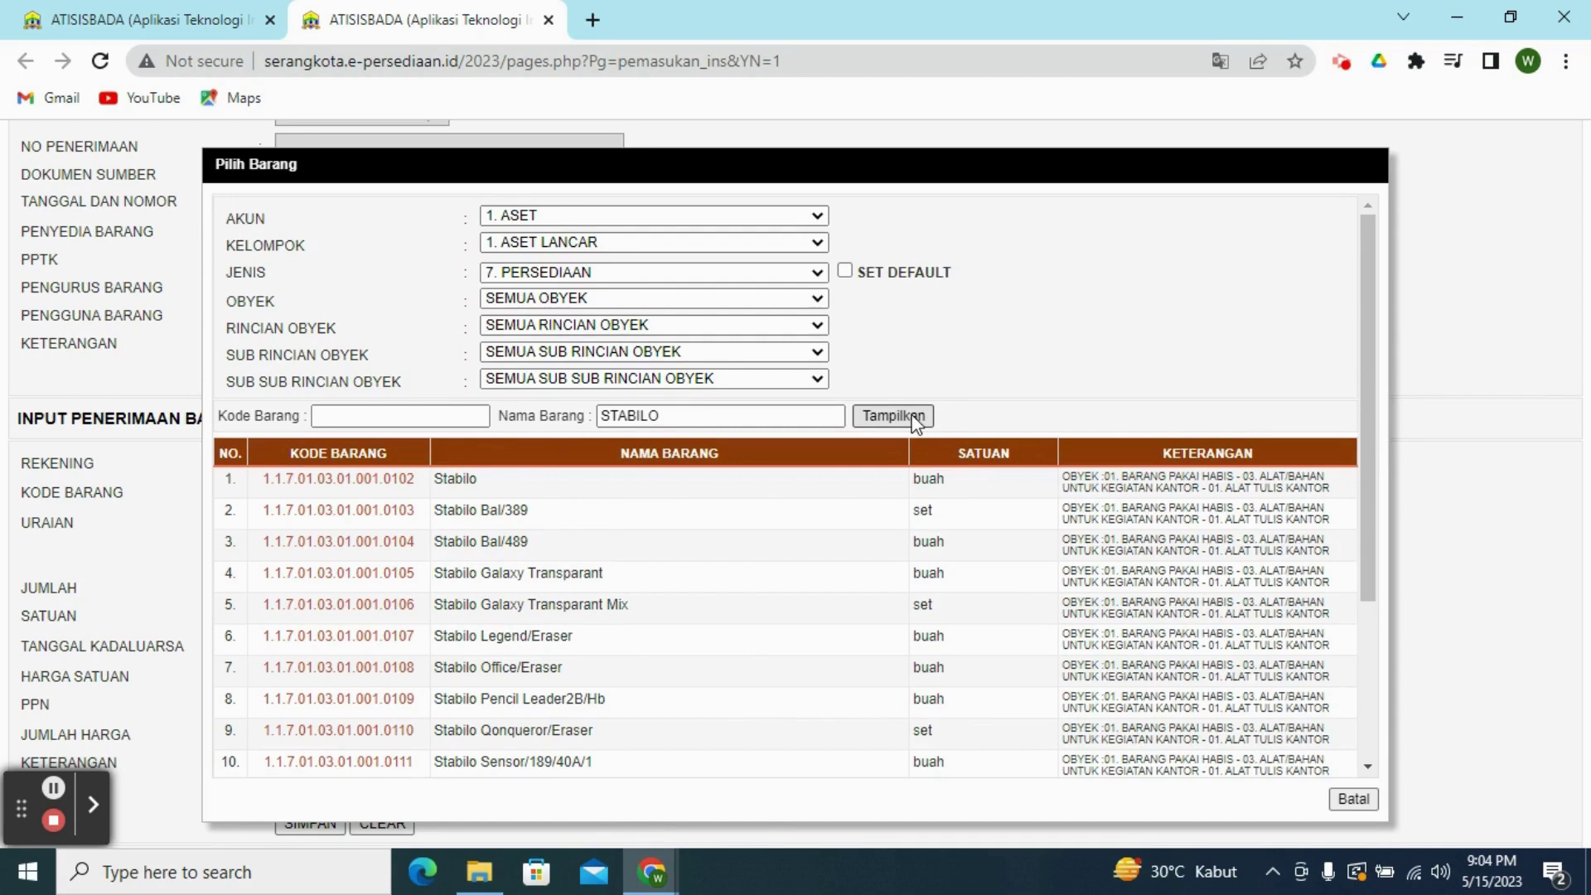
click(323, 481)
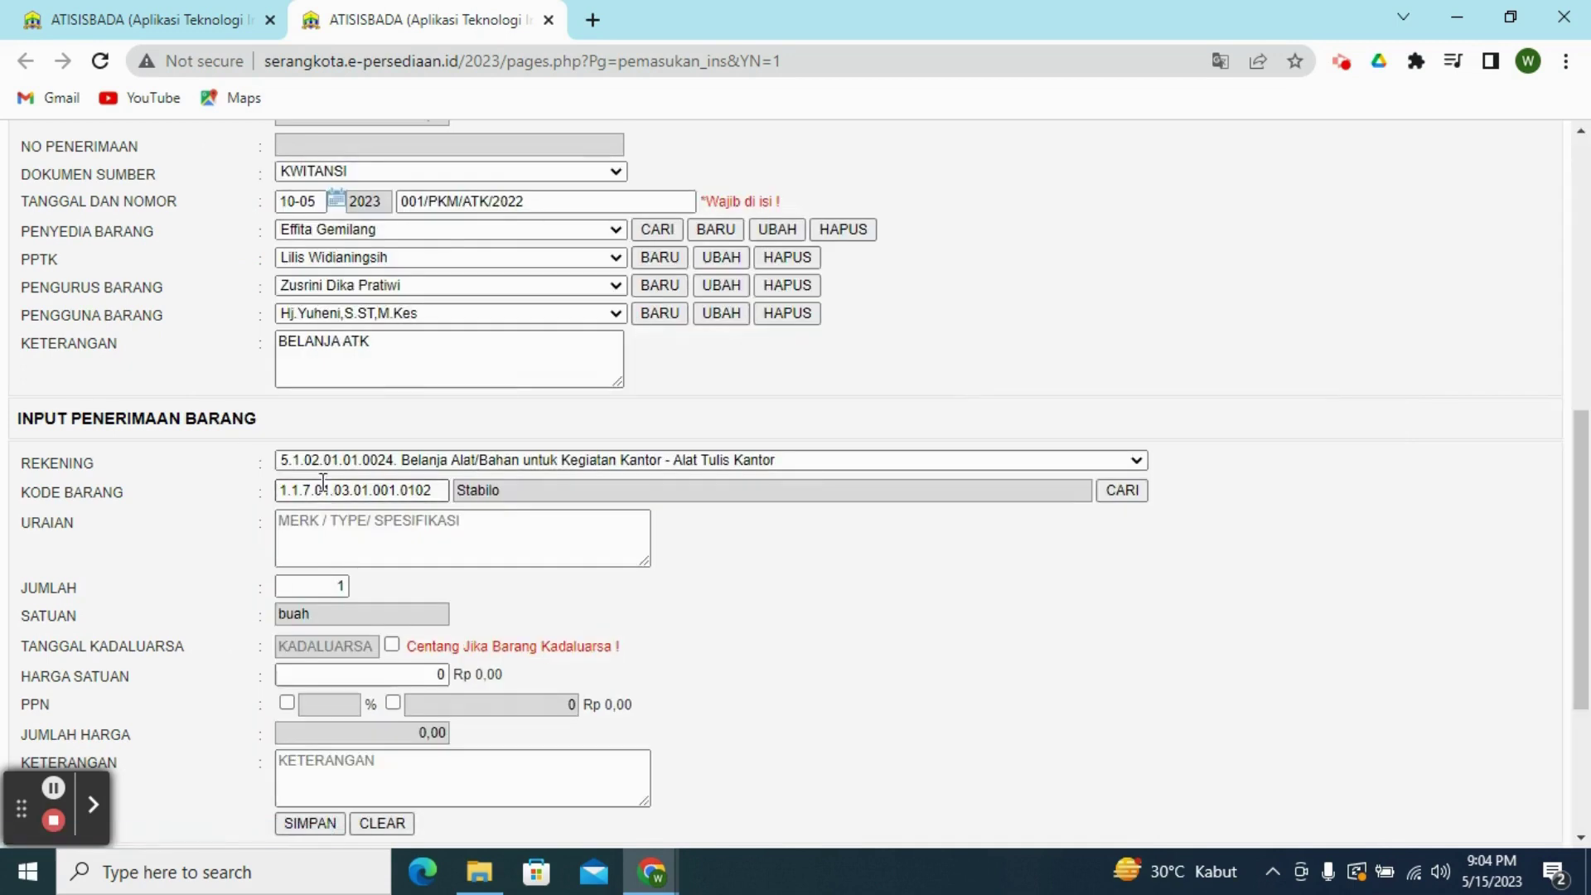
- Set the Stabilo item's quantity (Jumlah) to 100 and its unit price (Harga Satuan) to 10000
click(306, 522)
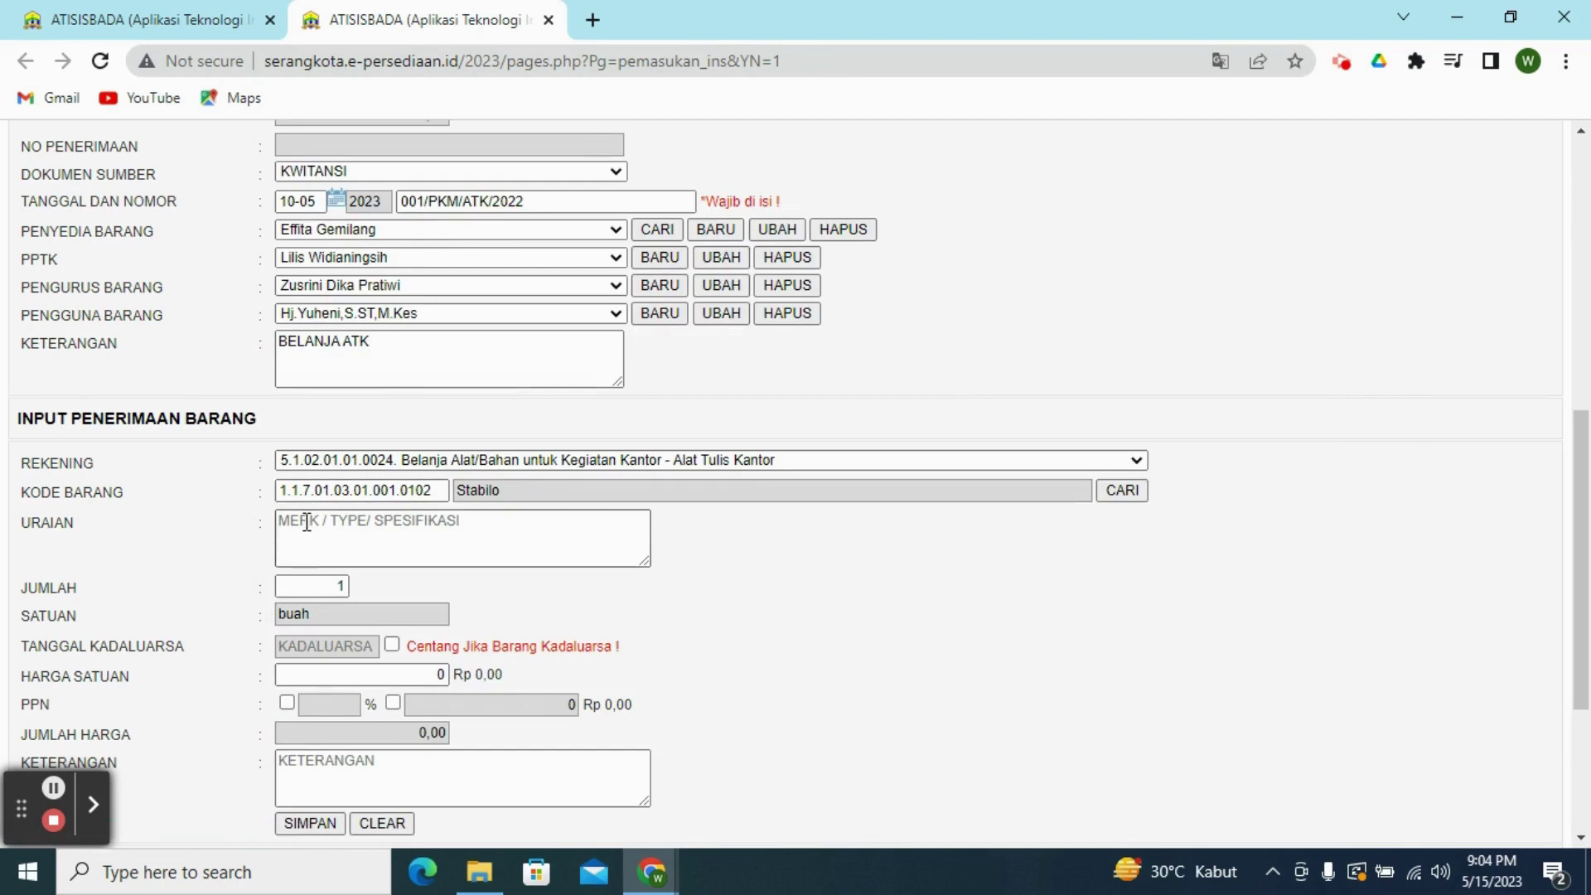
click(324, 584)
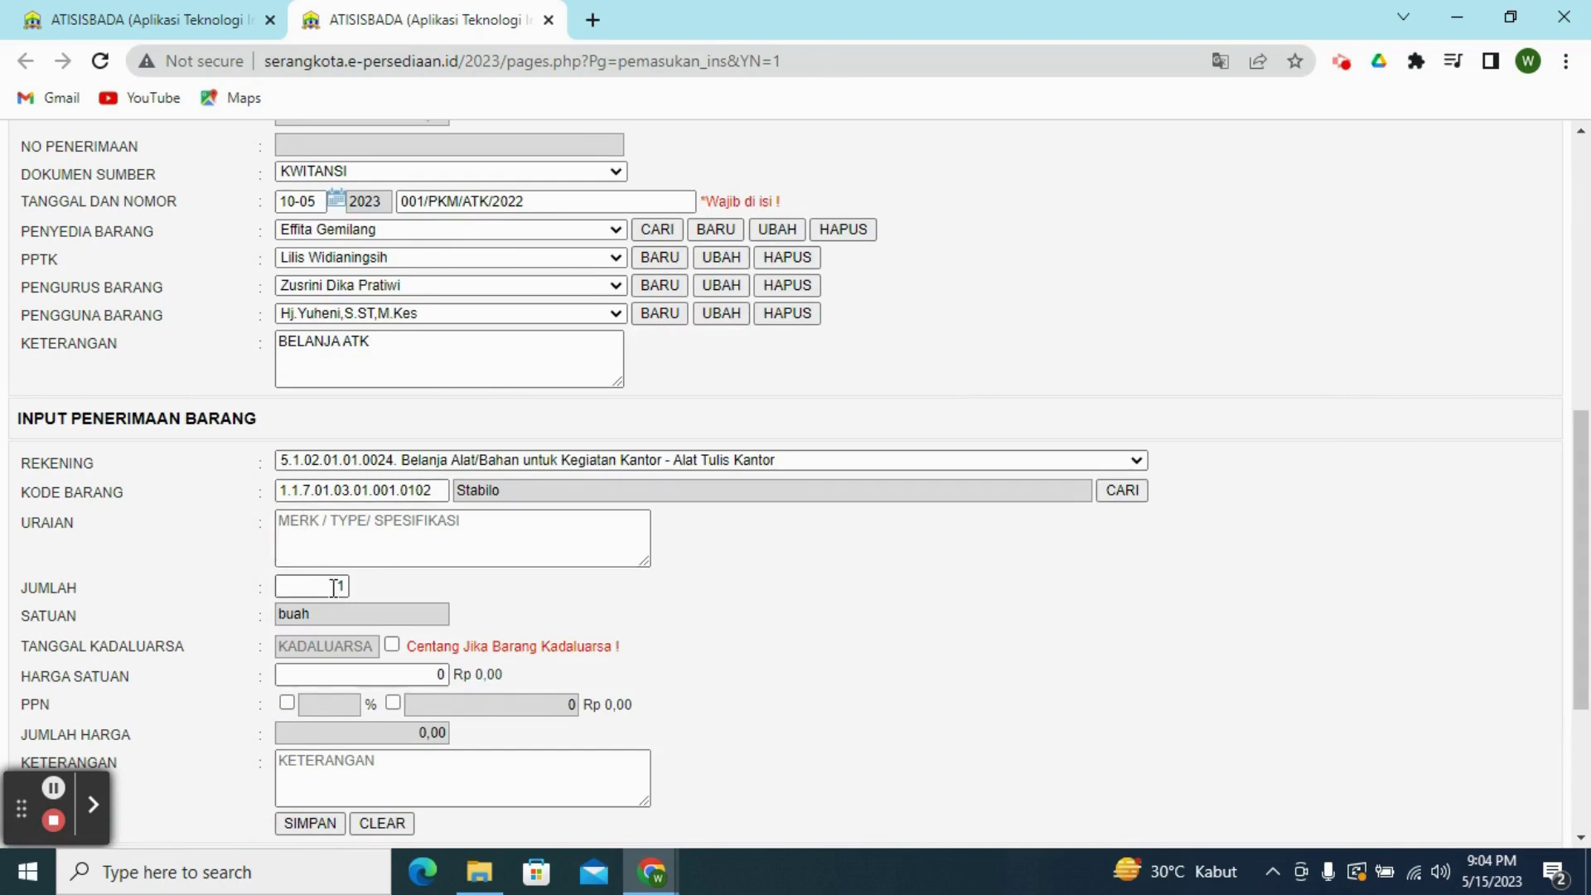
drag(333, 586, 349, 588)
click(439, 675)
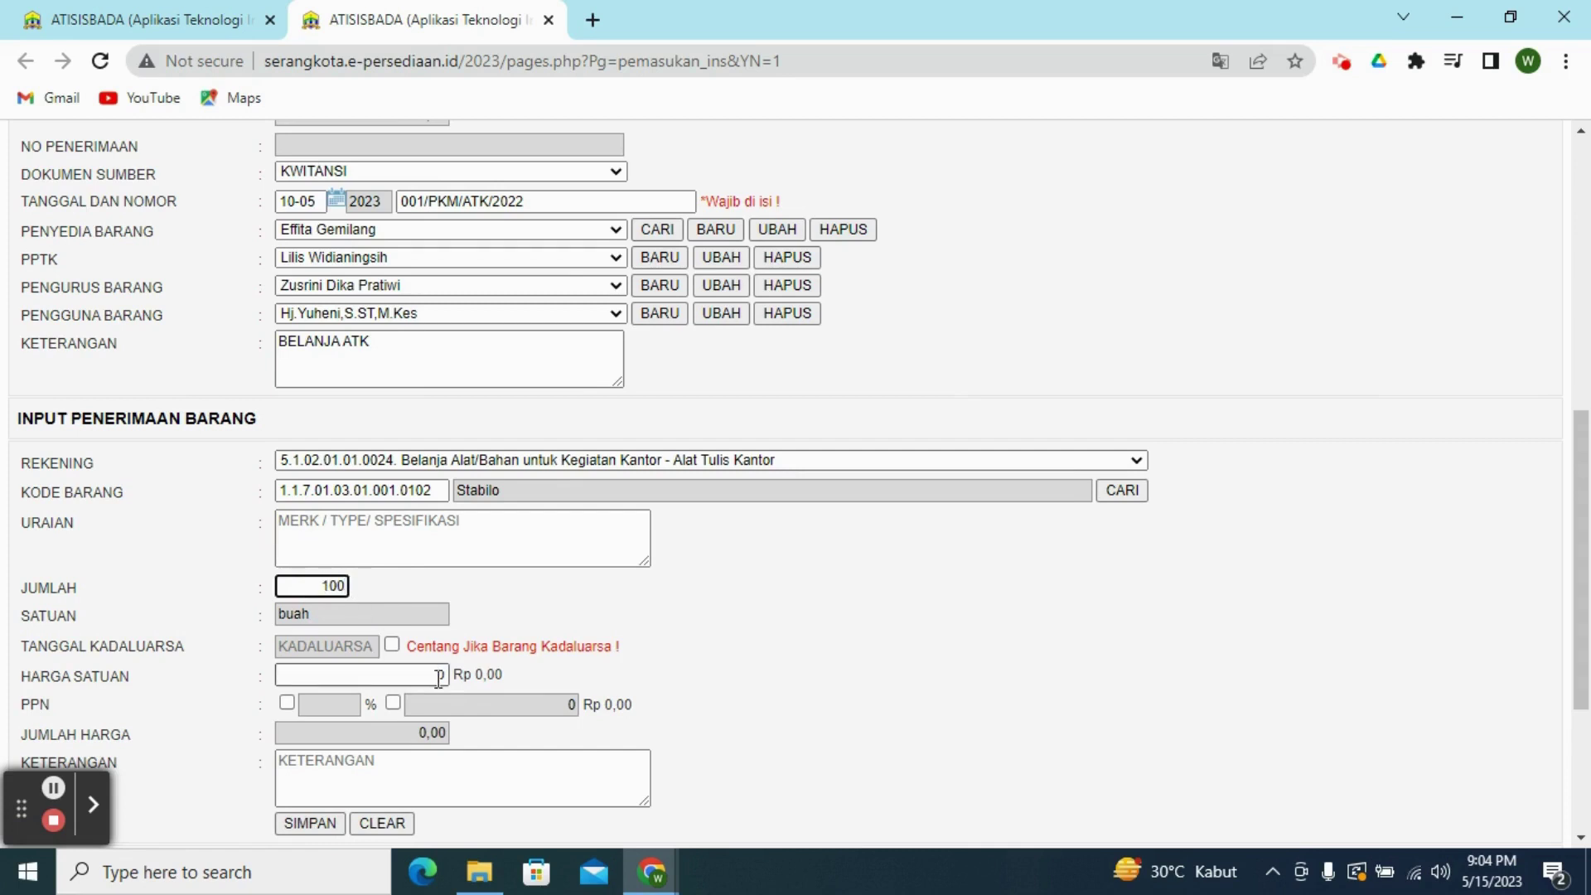
drag(439, 678, 445, 678)
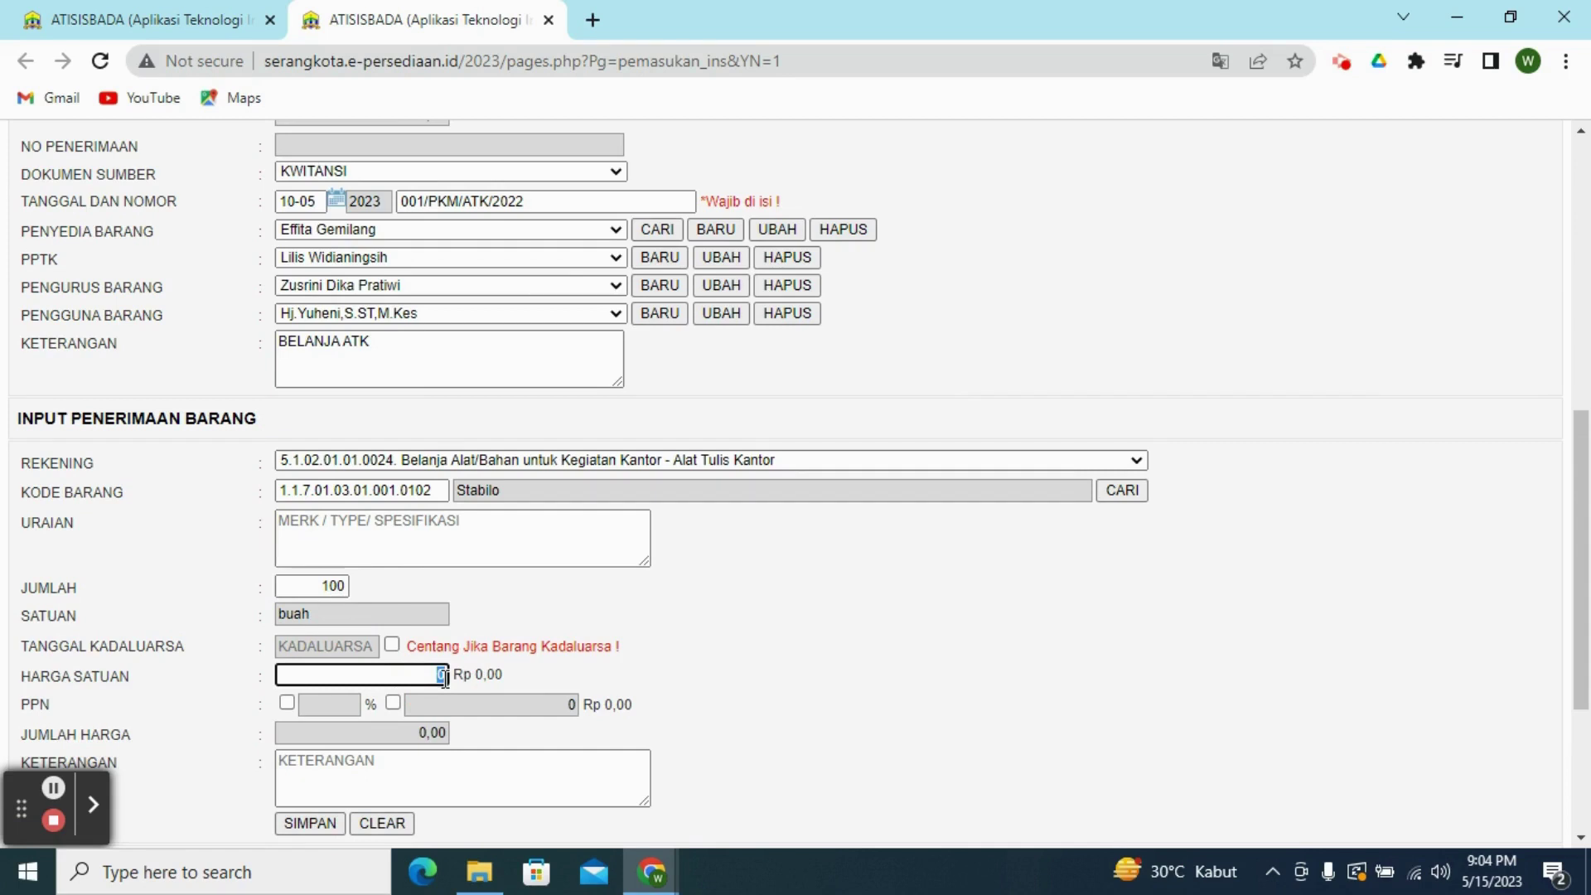
text(10000)
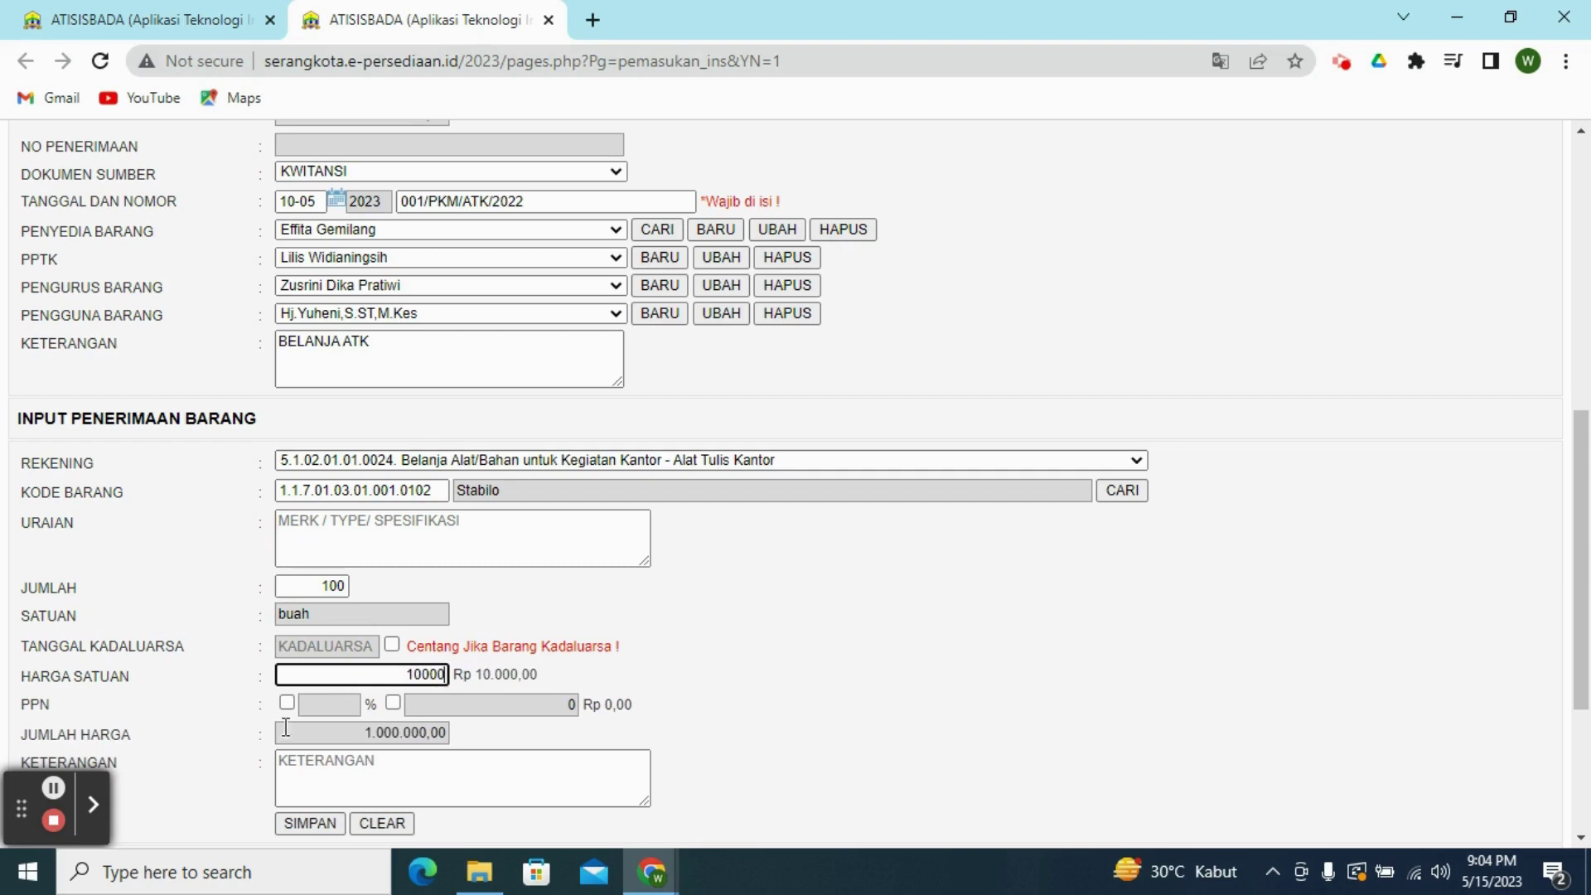
click(744, 677)
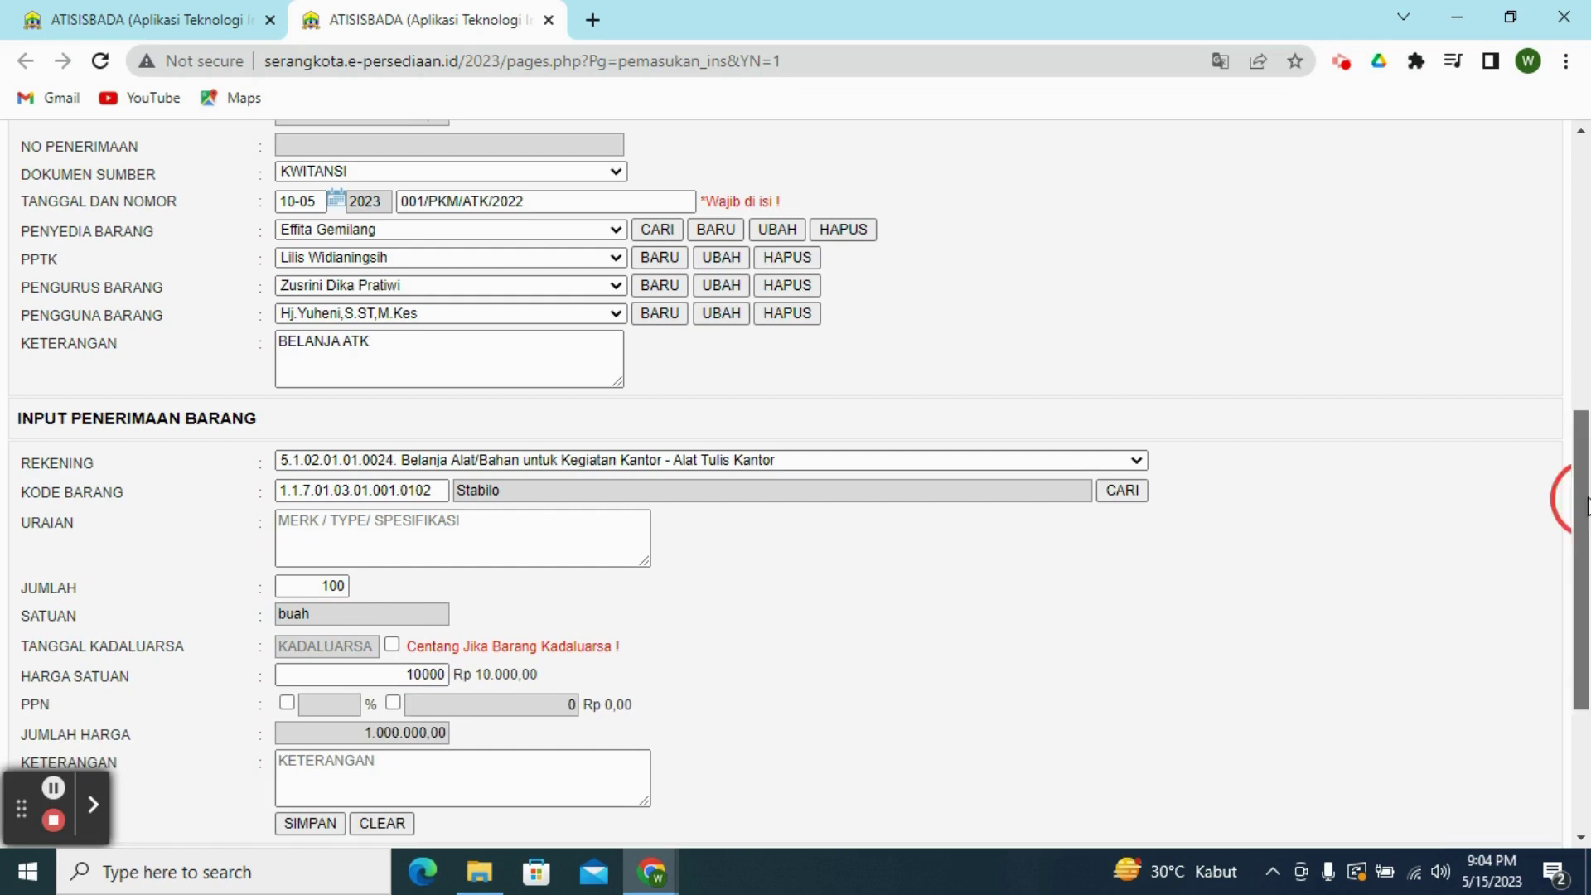
- Try an 11% PPN rate on the Stabilo item and clear the percentage PPN option again
drag(1582, 507, 1589, 572)
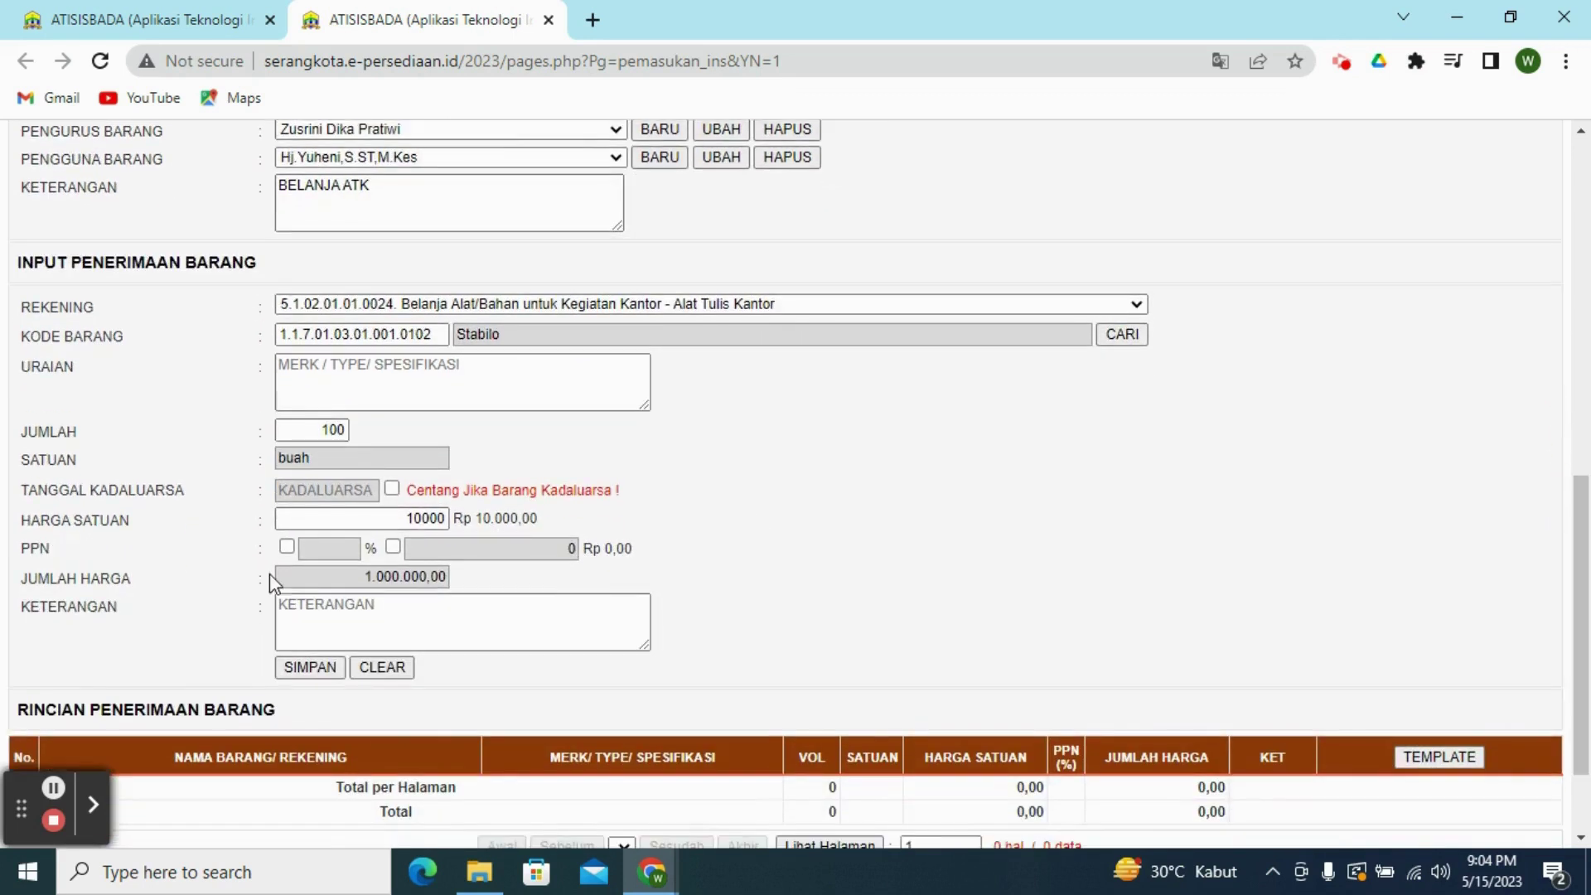
click(288, 546)
click(348, 545)
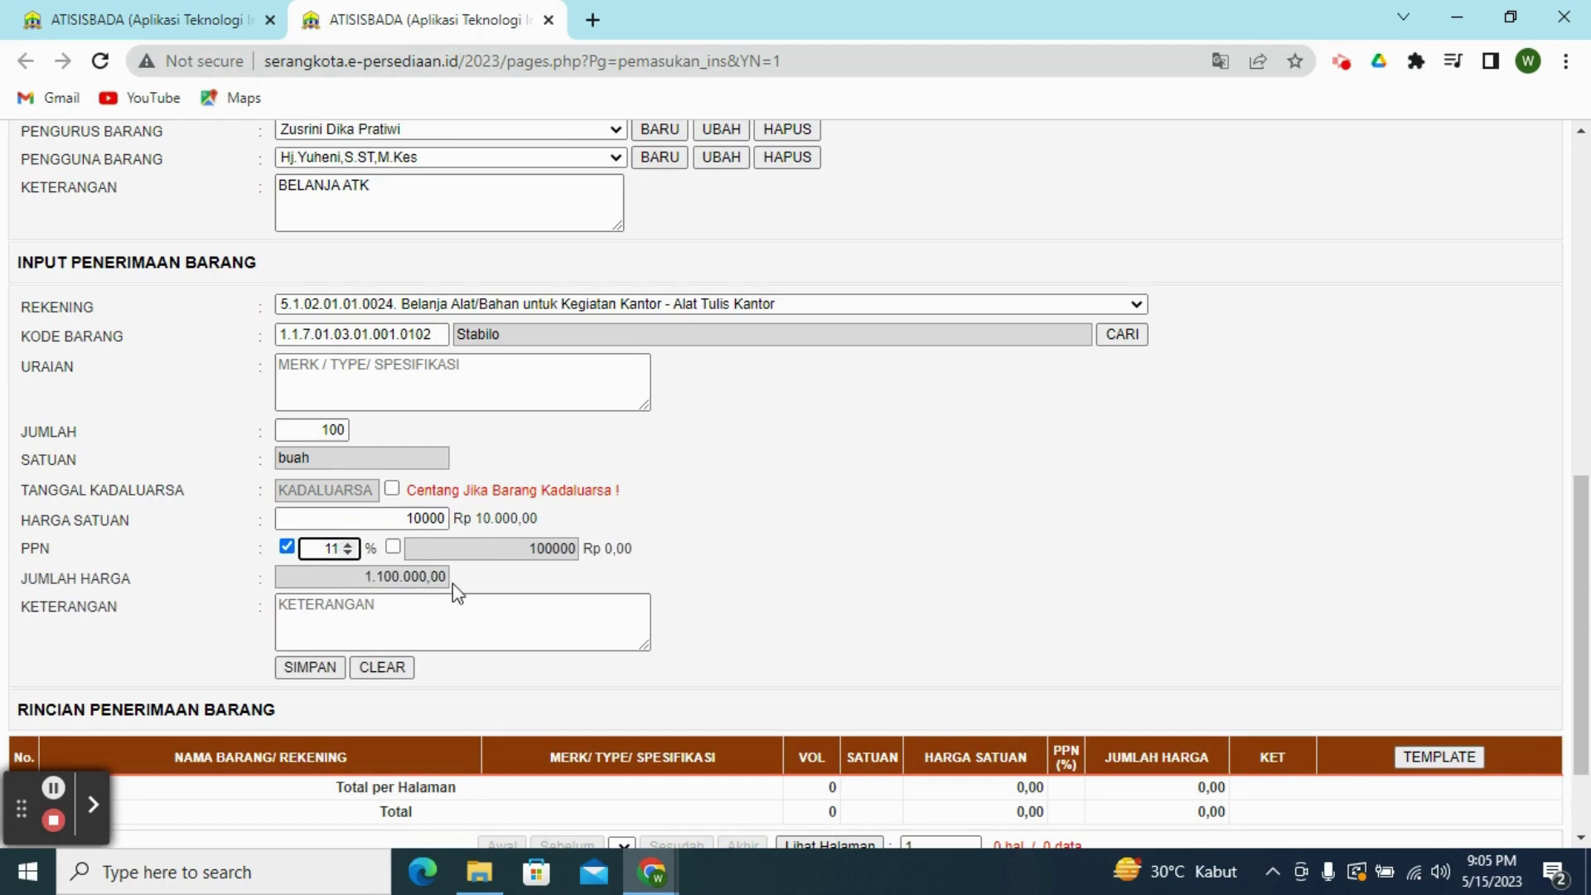
click(347, 553)
click(287, 547)
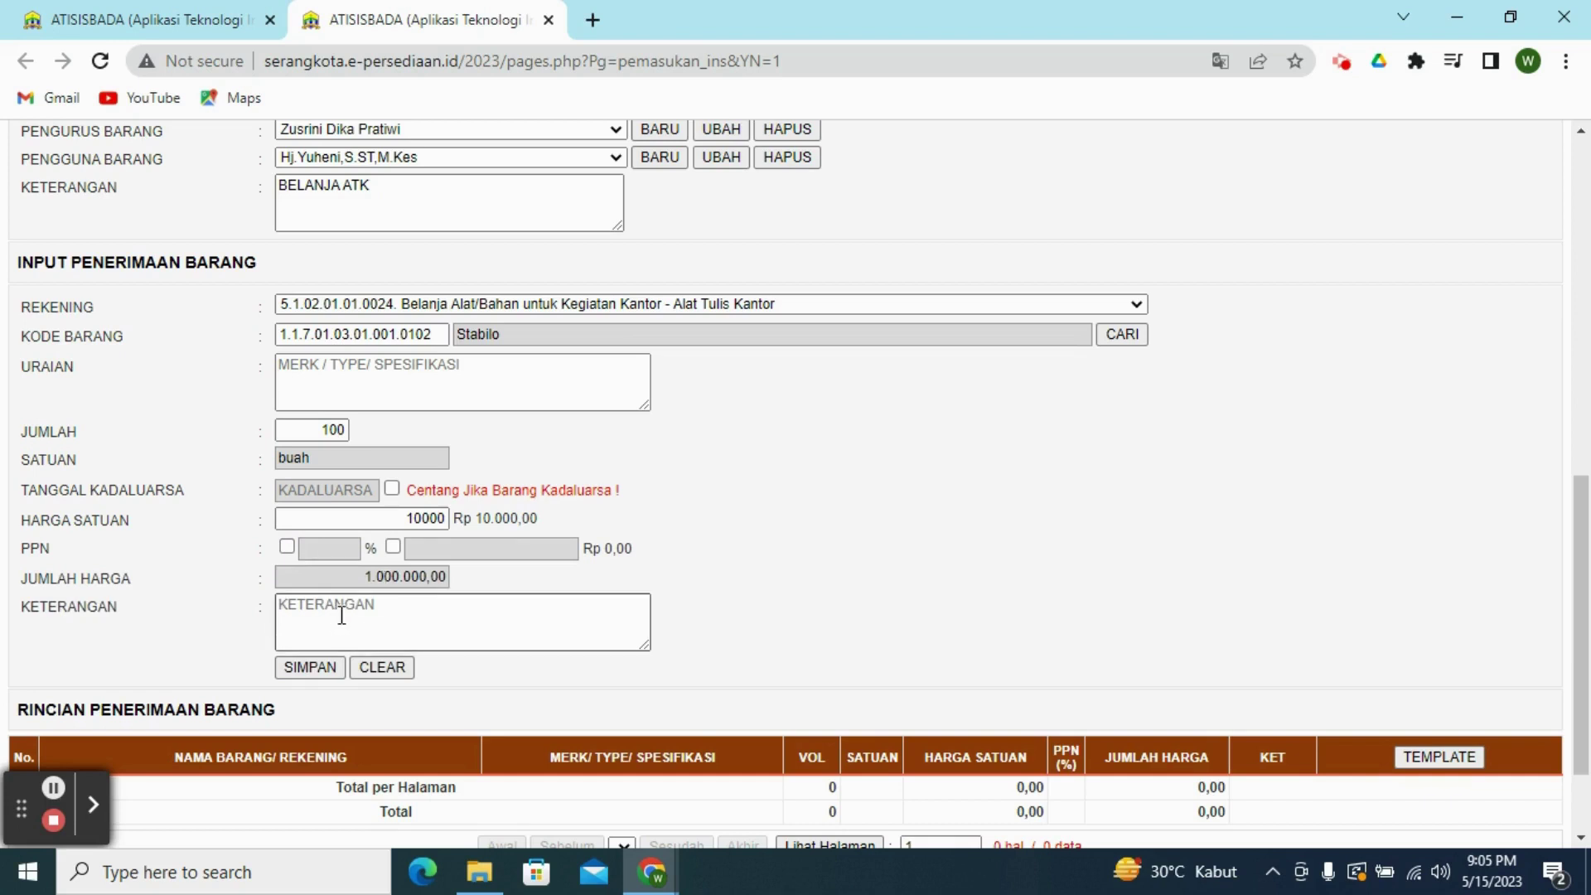
- Save the Stabilo item to the goods receipt details and check its row
click(313, 669)
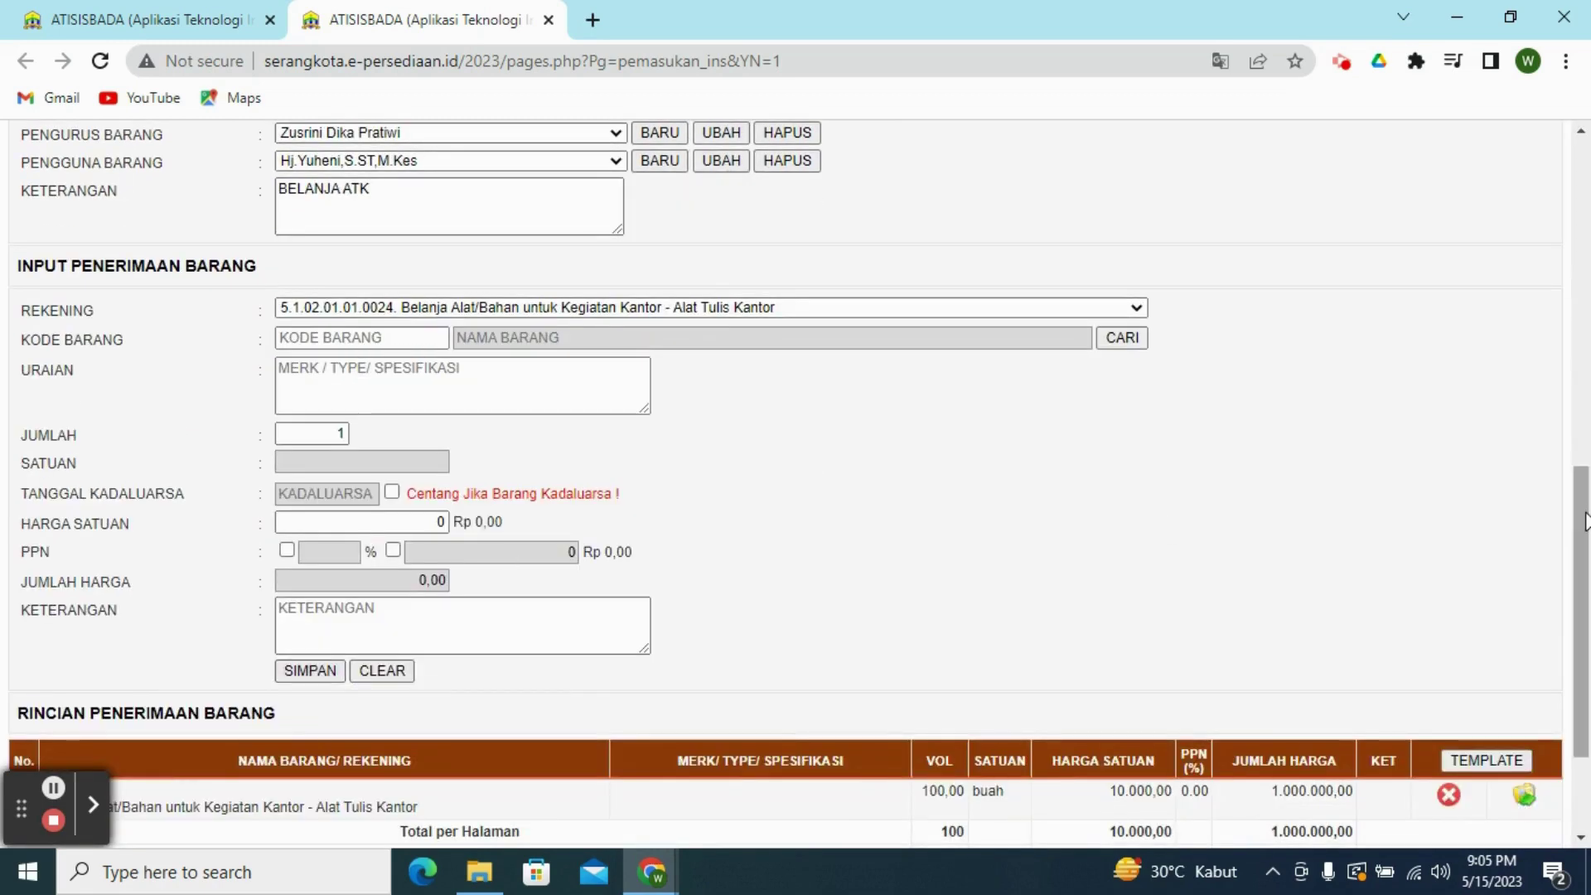
drag(1583, 526, 1583, 597)
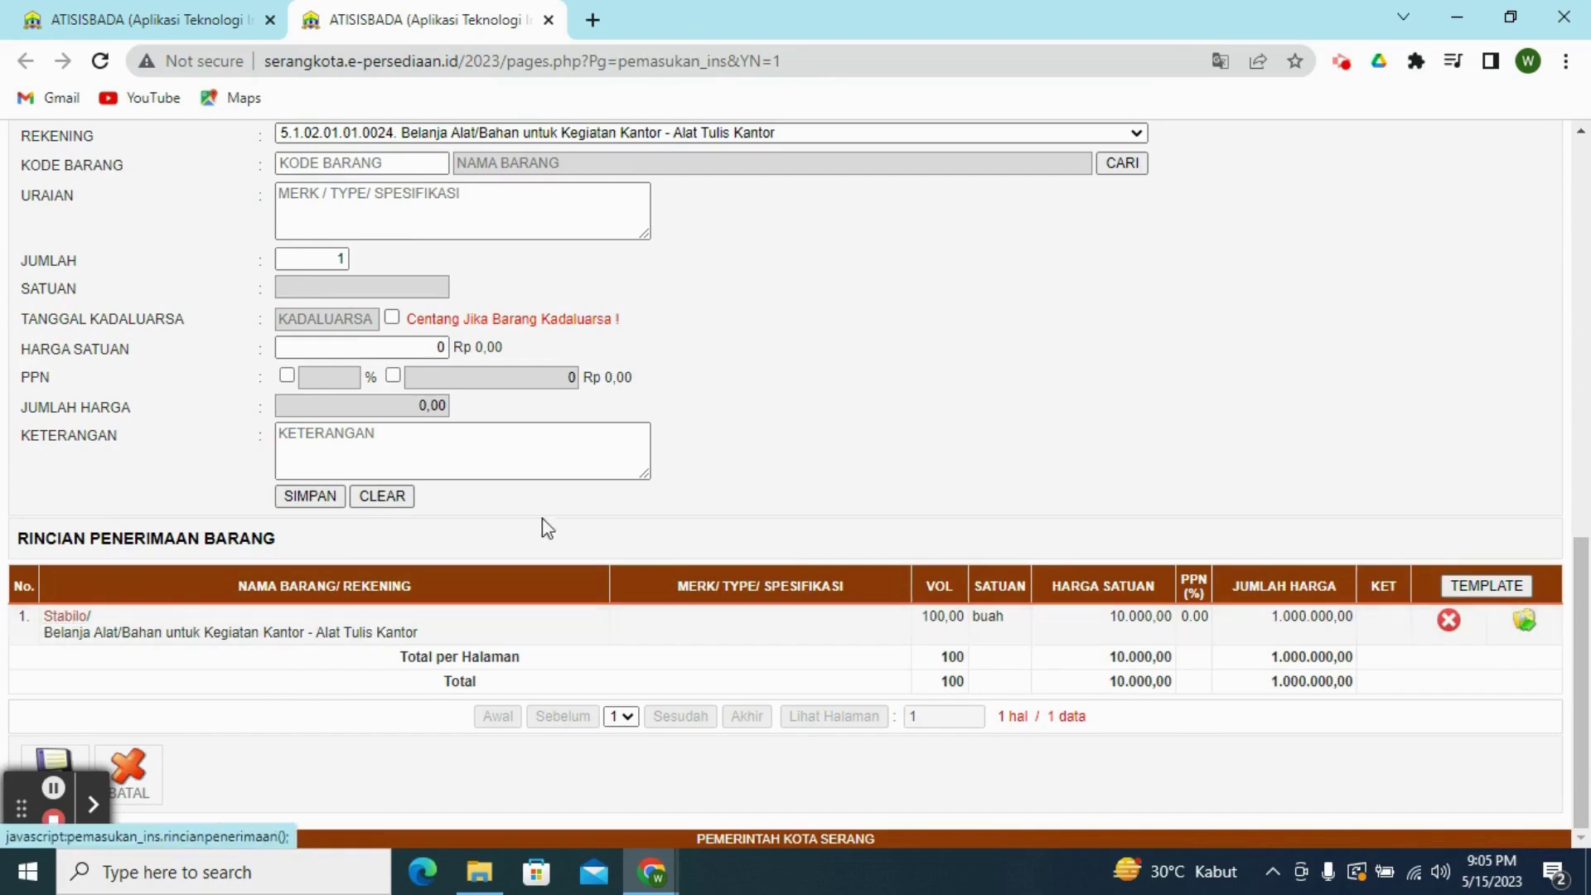
- Search the goods catalogue for POST IT and choose the item Post It with code 1.1.7.01.03.01.010.0046
drag(1587, 647, 1587, 531)
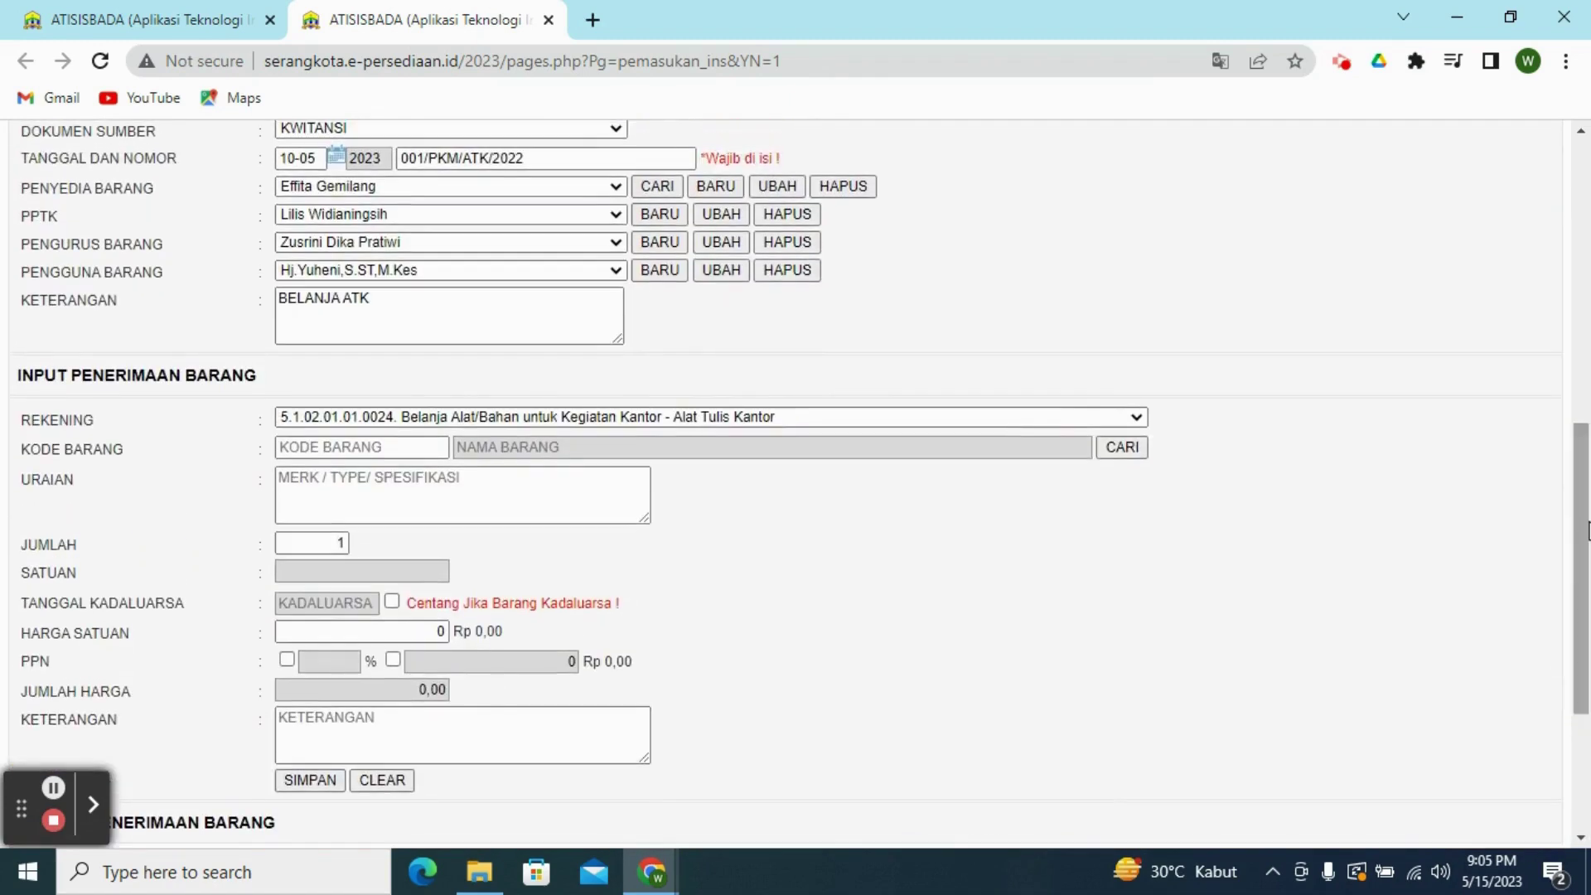
click(1120, 448)
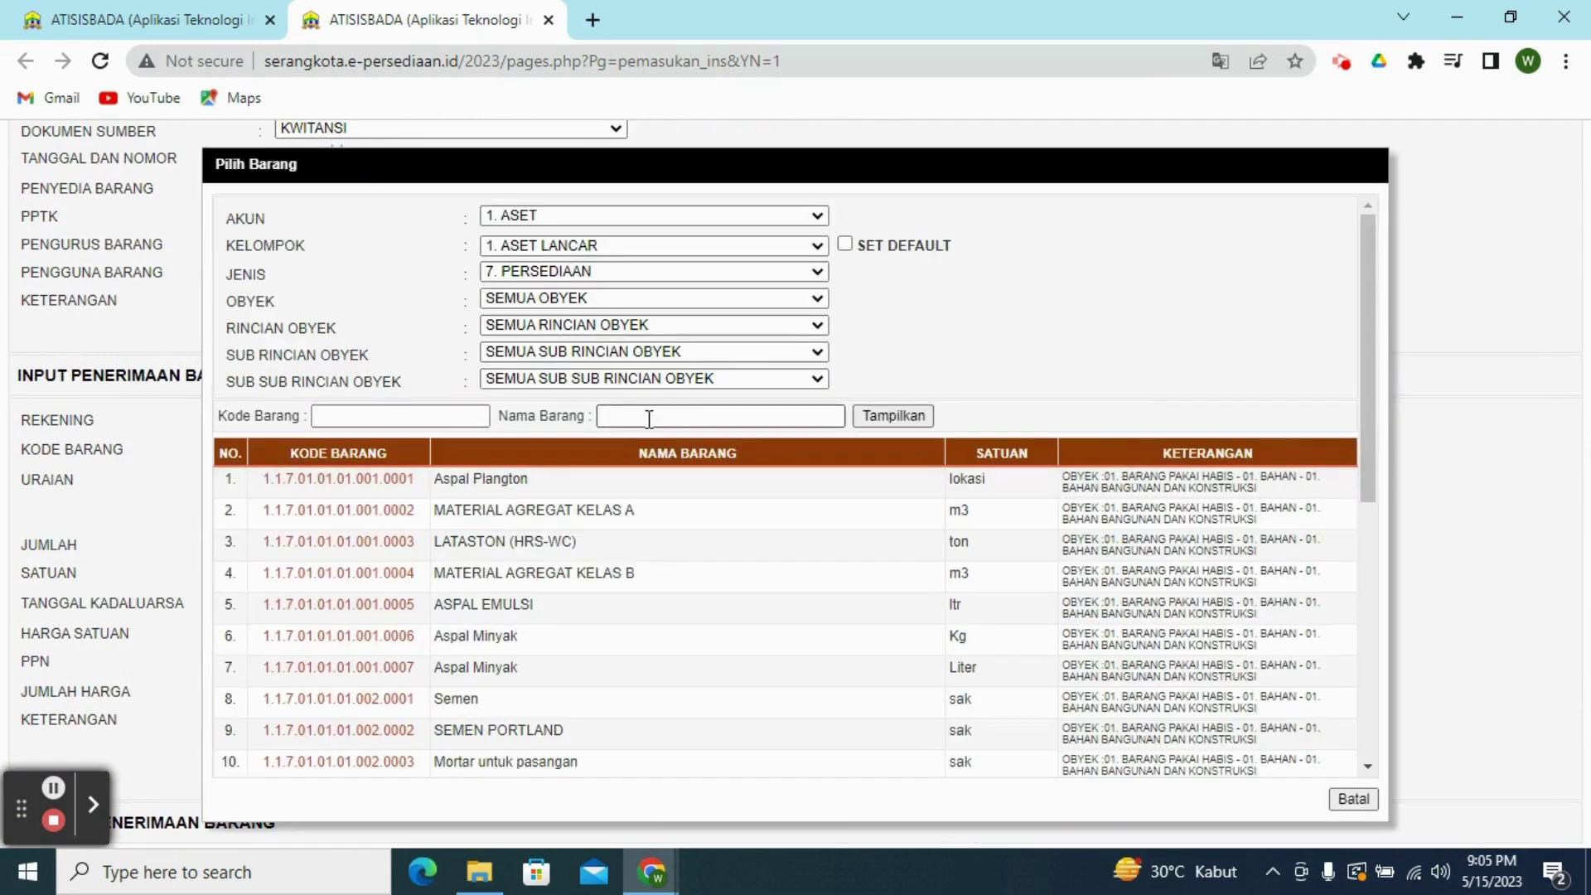
click(649, 418)
text(POST )
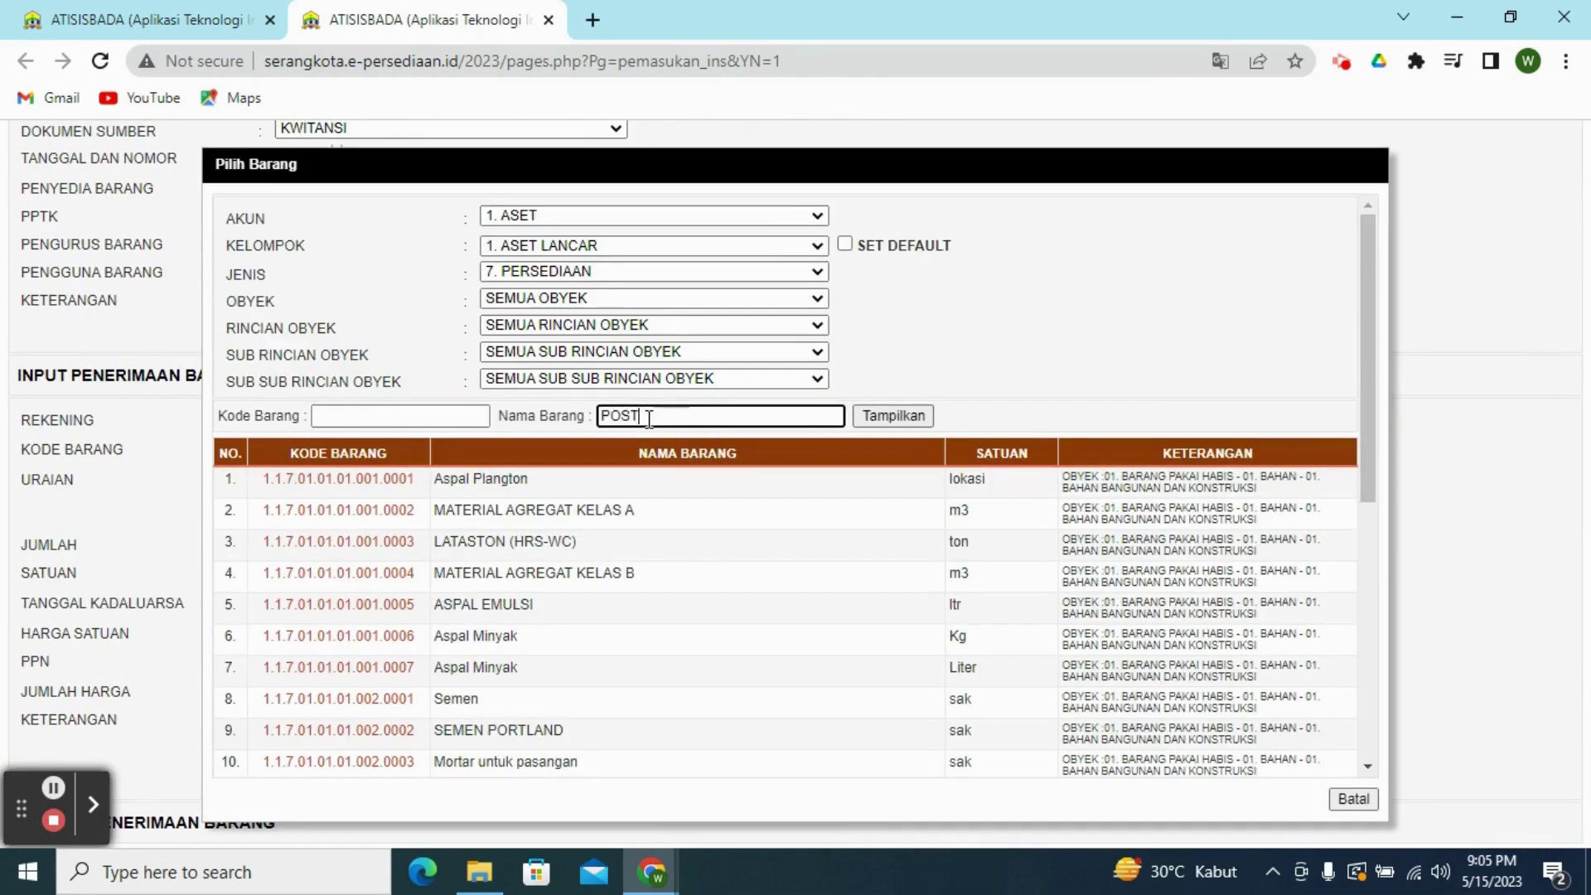
text(IT)
click(901, 418)
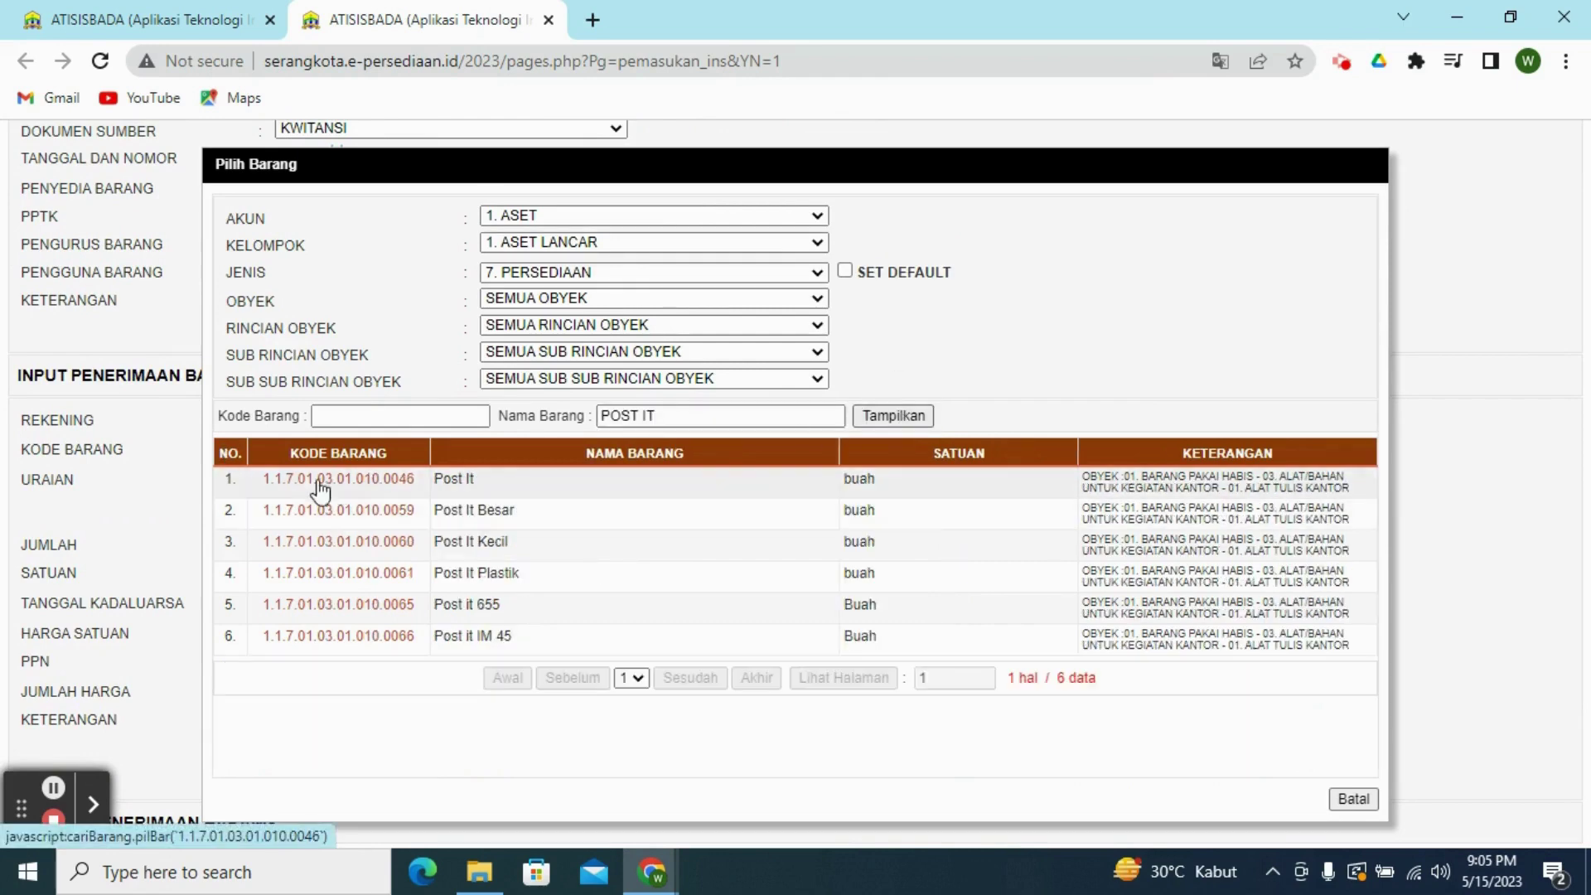
click(318, 478)
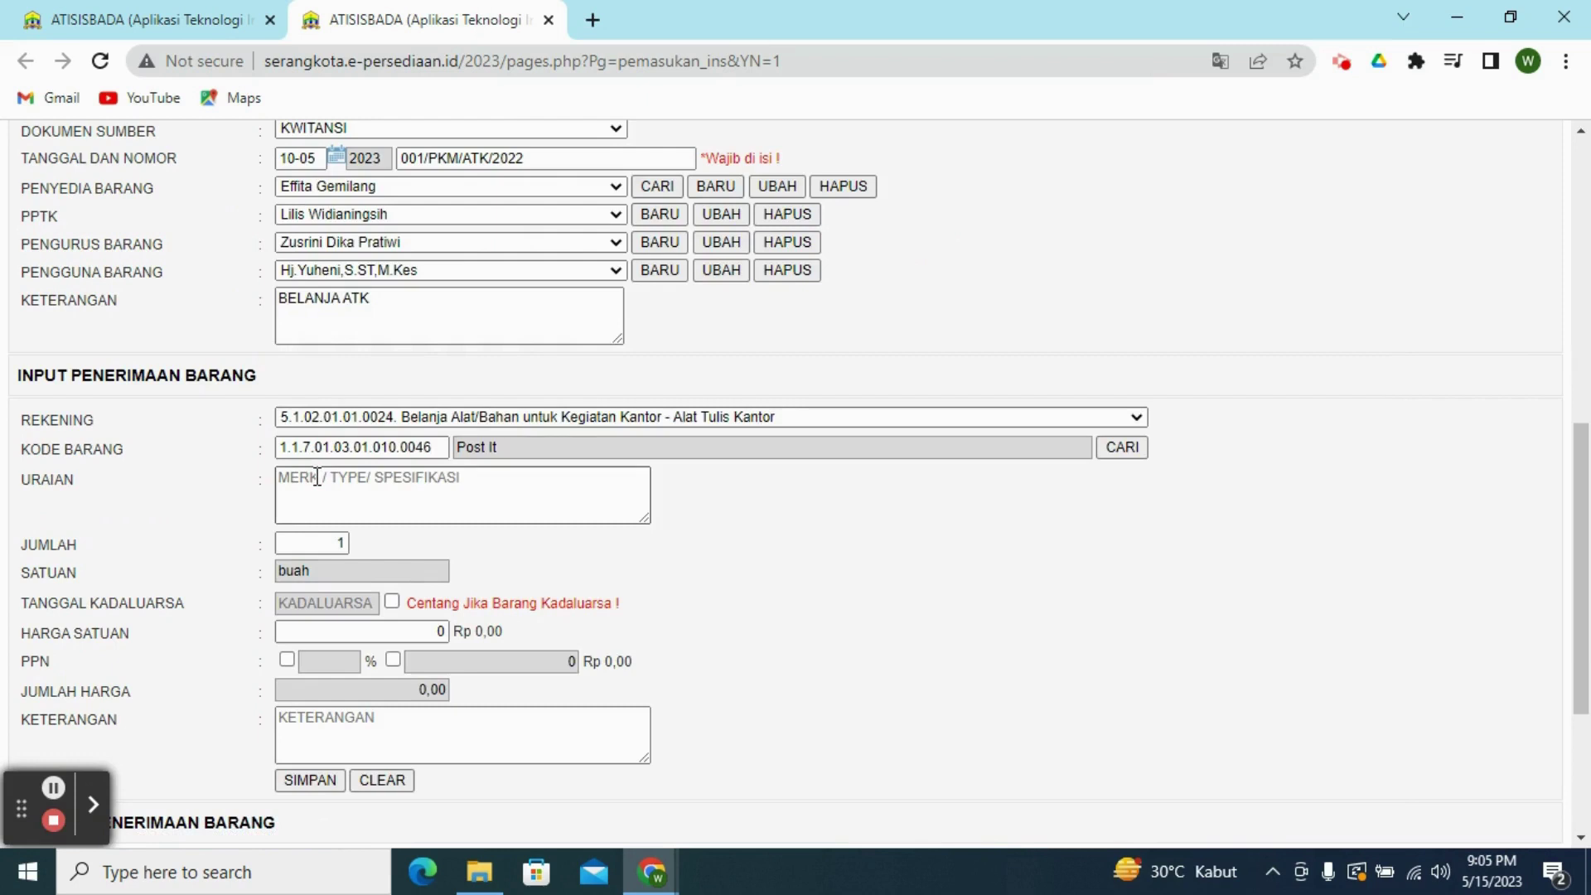
- Set the Post It item's quantity (Jumlah) to 100 and its unit price (Harga Satuan) to 20000
double_click(339, 543)
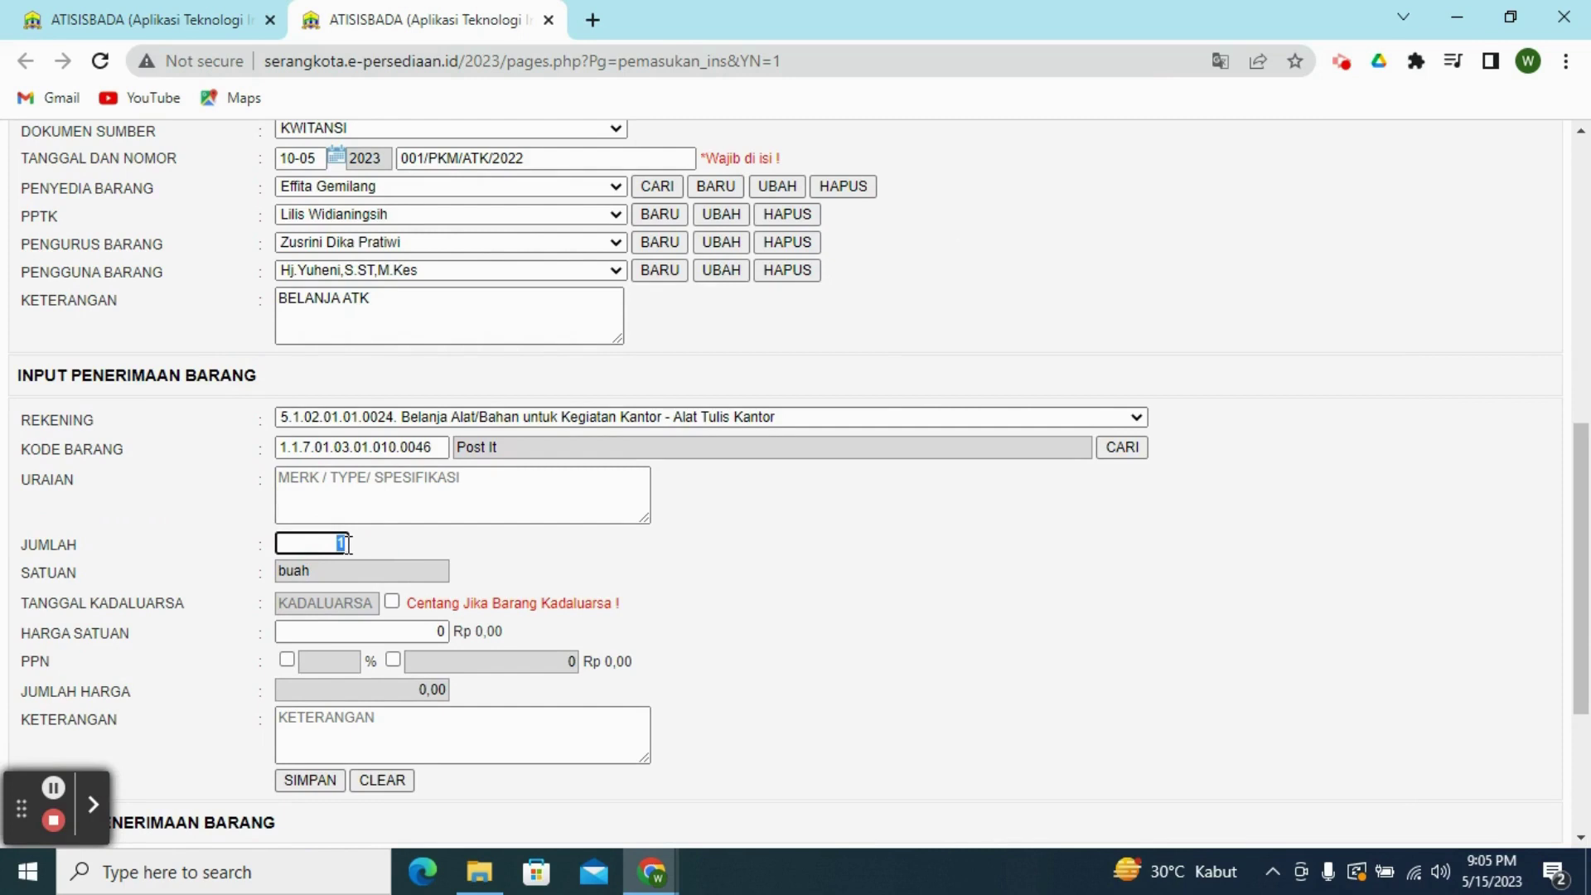
double_click(432, 633)
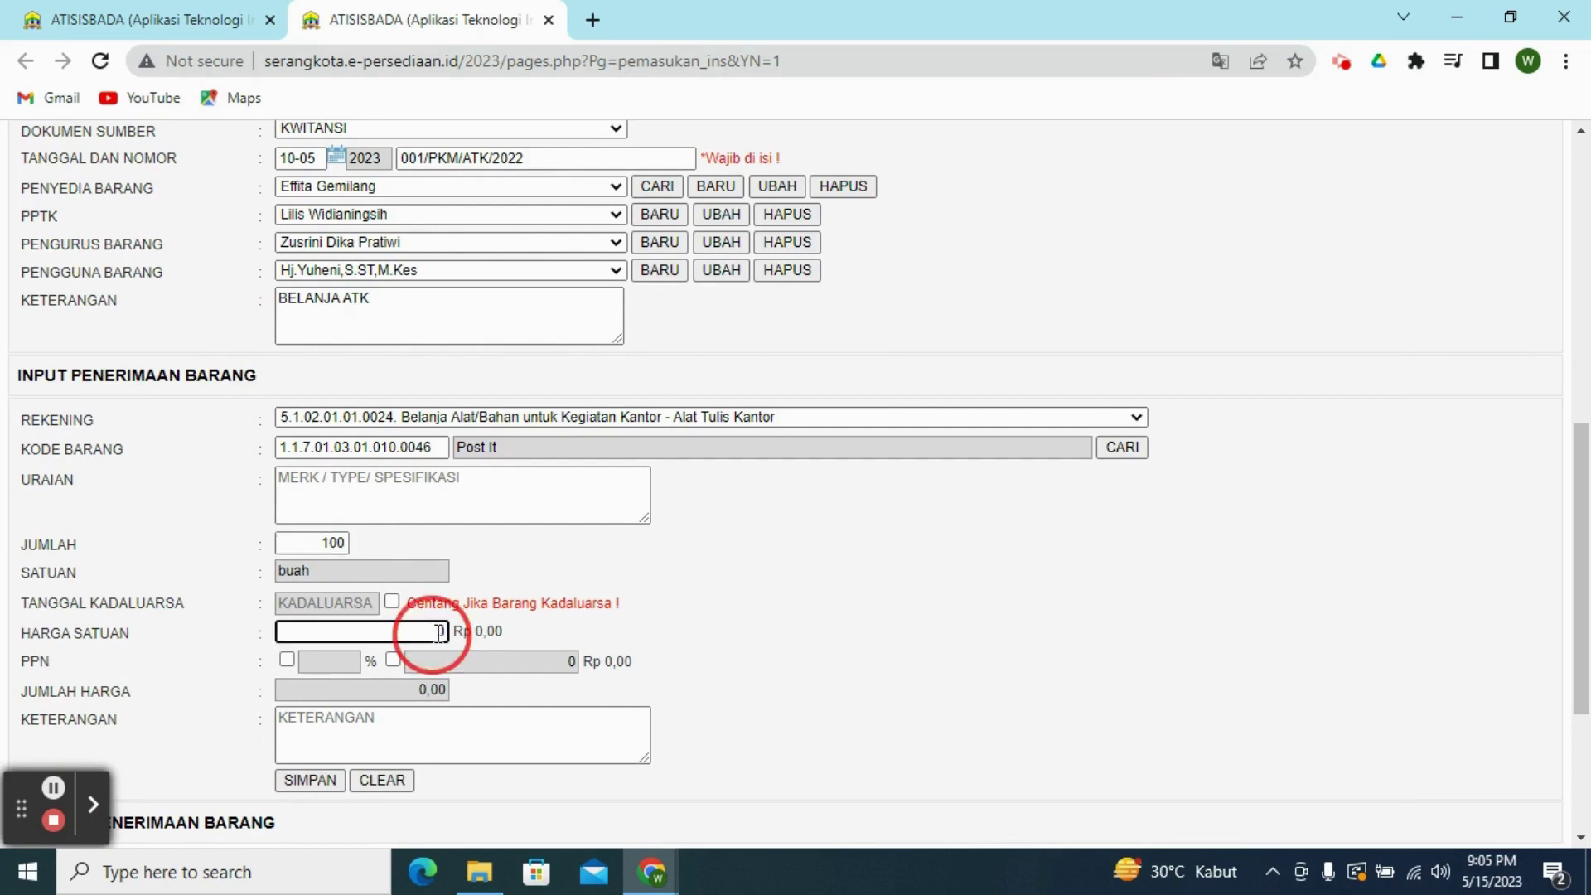
text(20000)
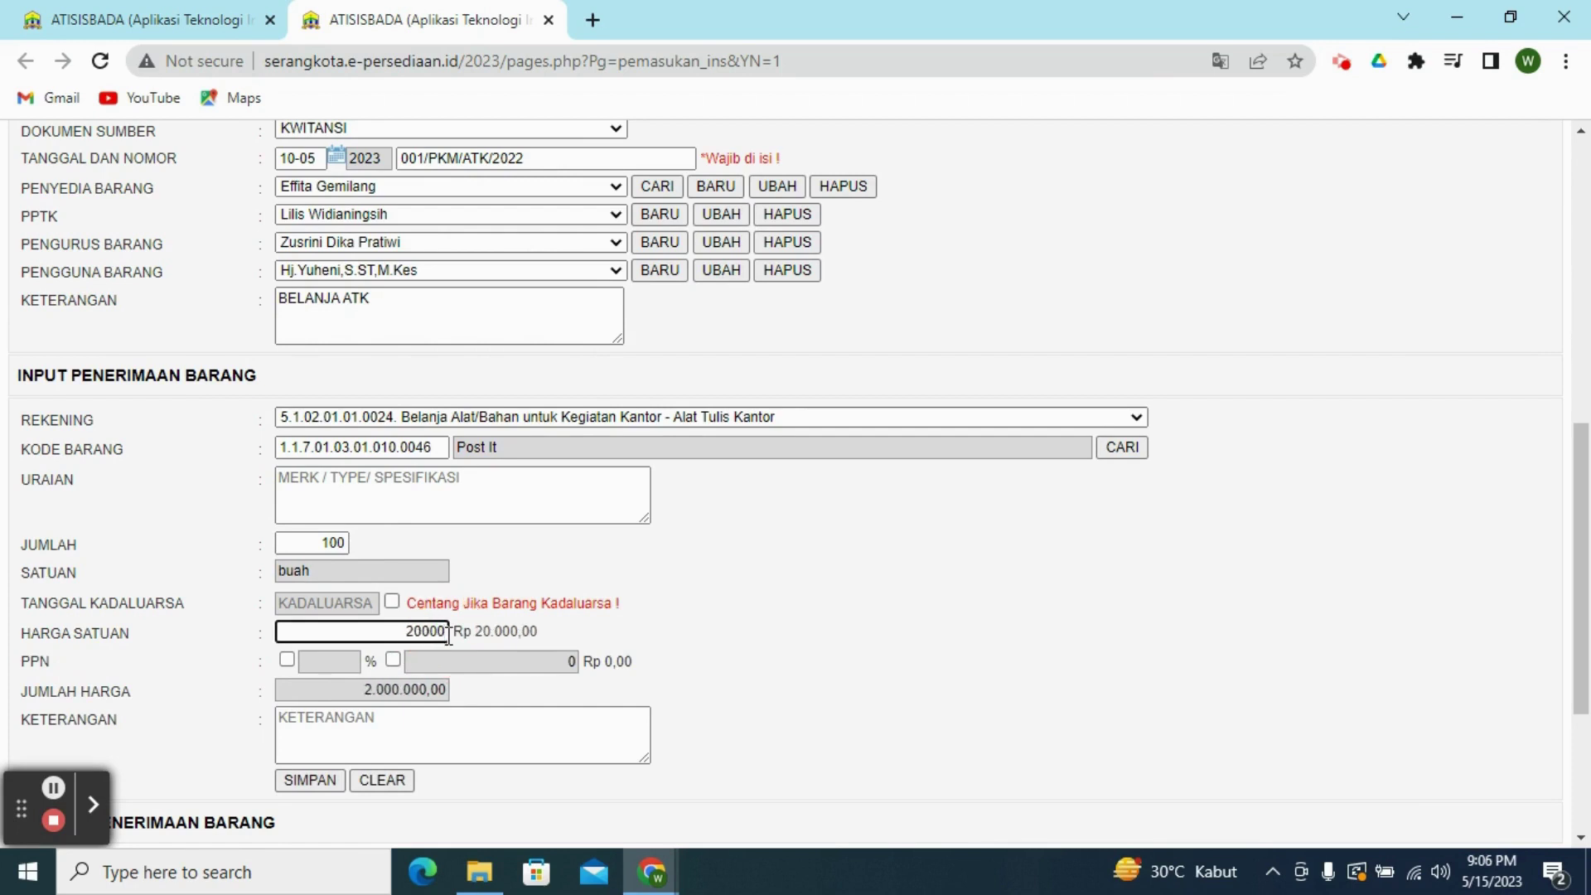
click(483, 739)
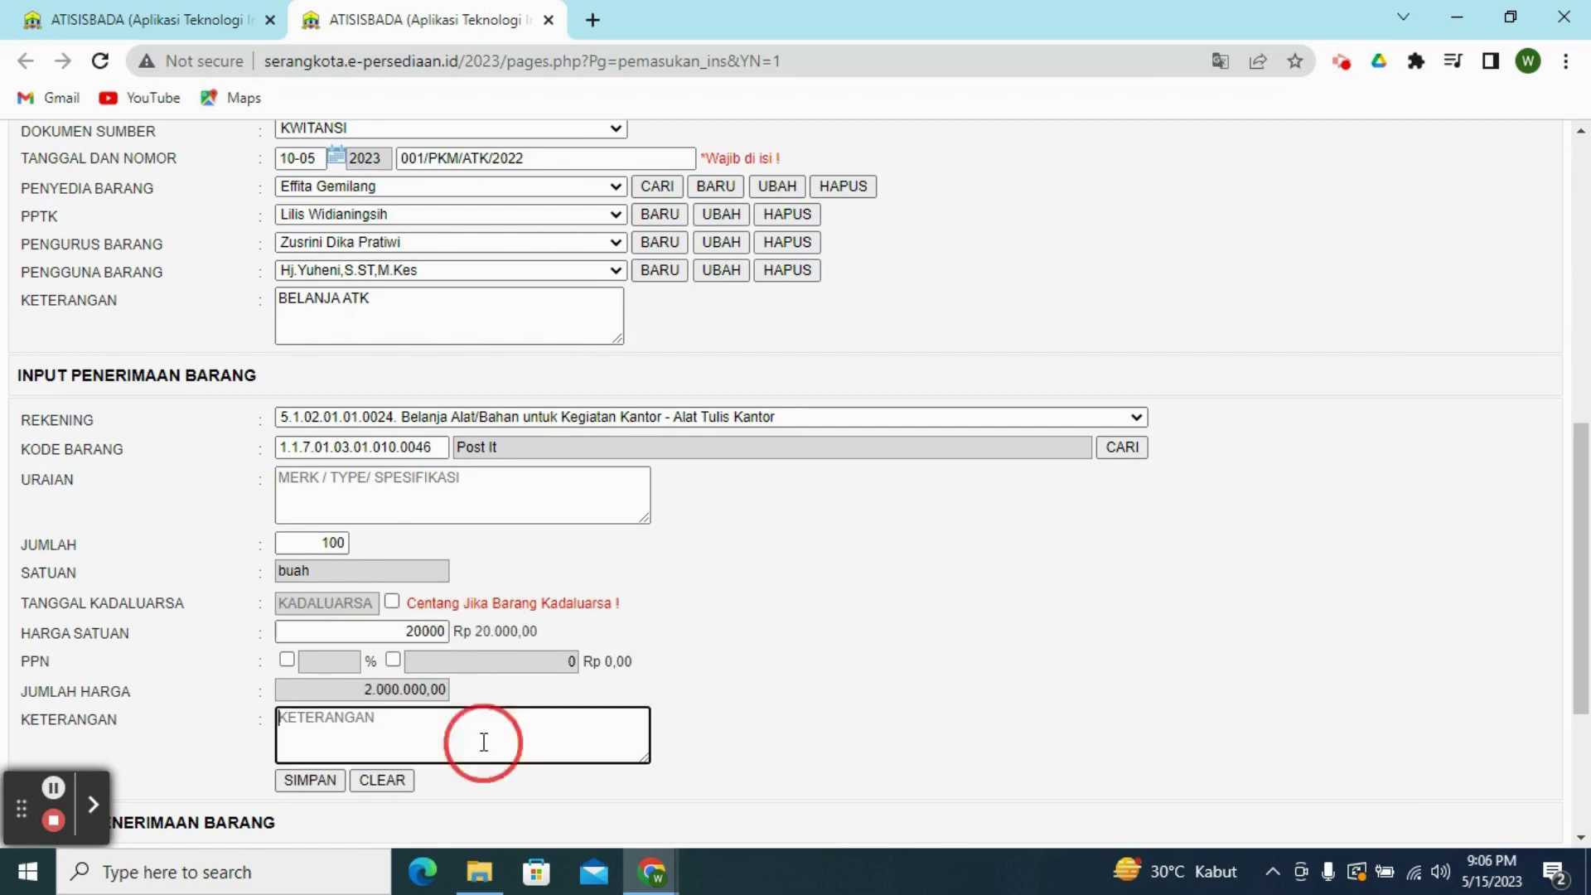
click(358, 692)
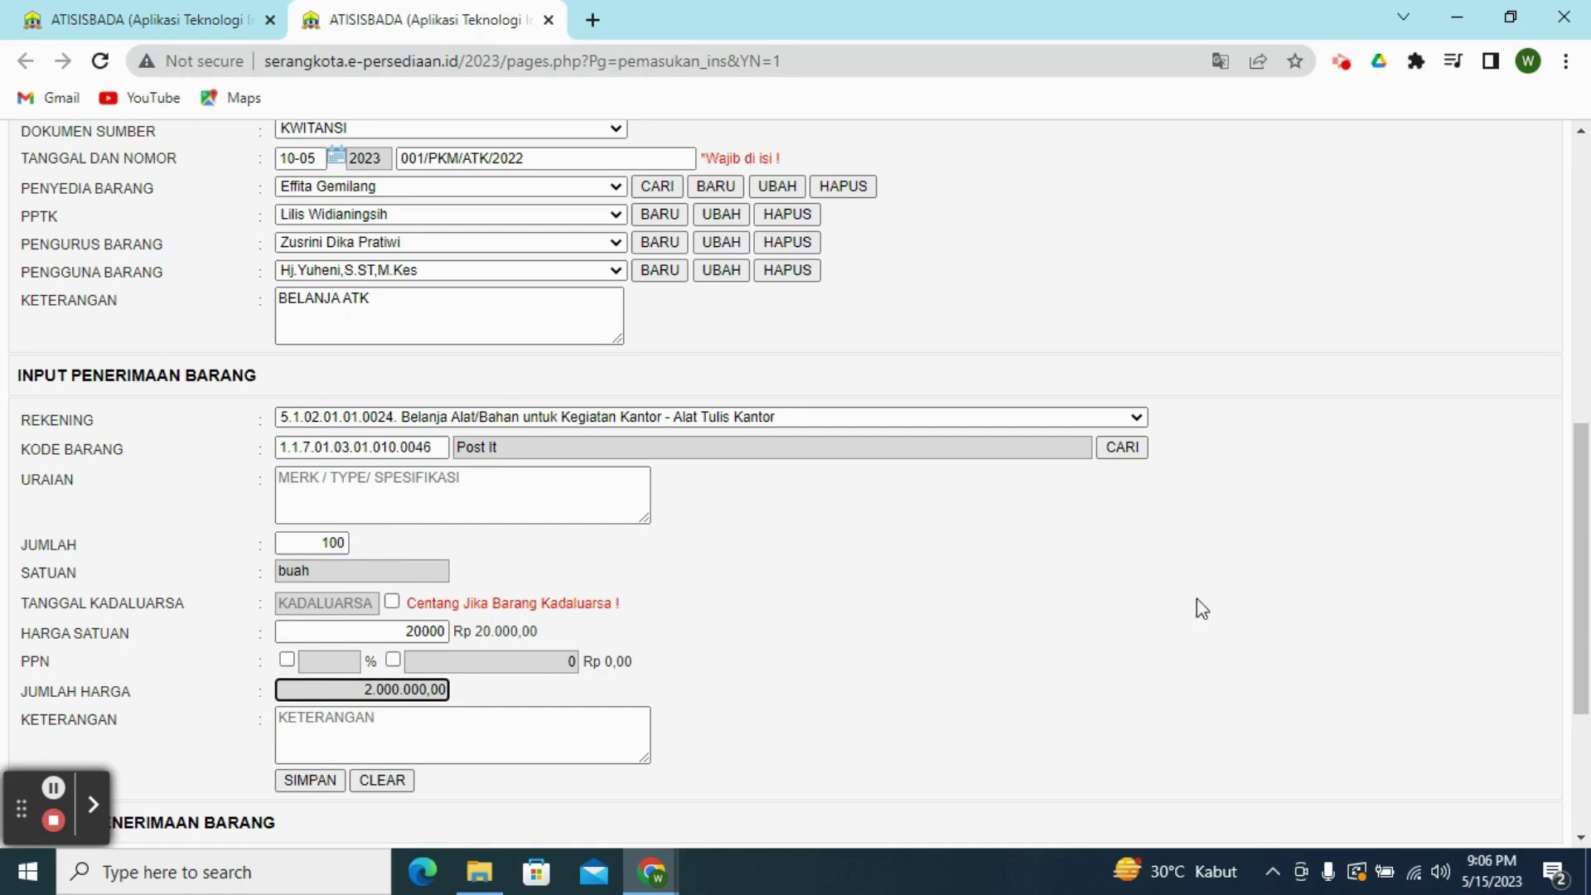
- Save the Post It item to the goods receipt details and check both items' total against Total Belanja
scroll(1585, 571, down, 3)
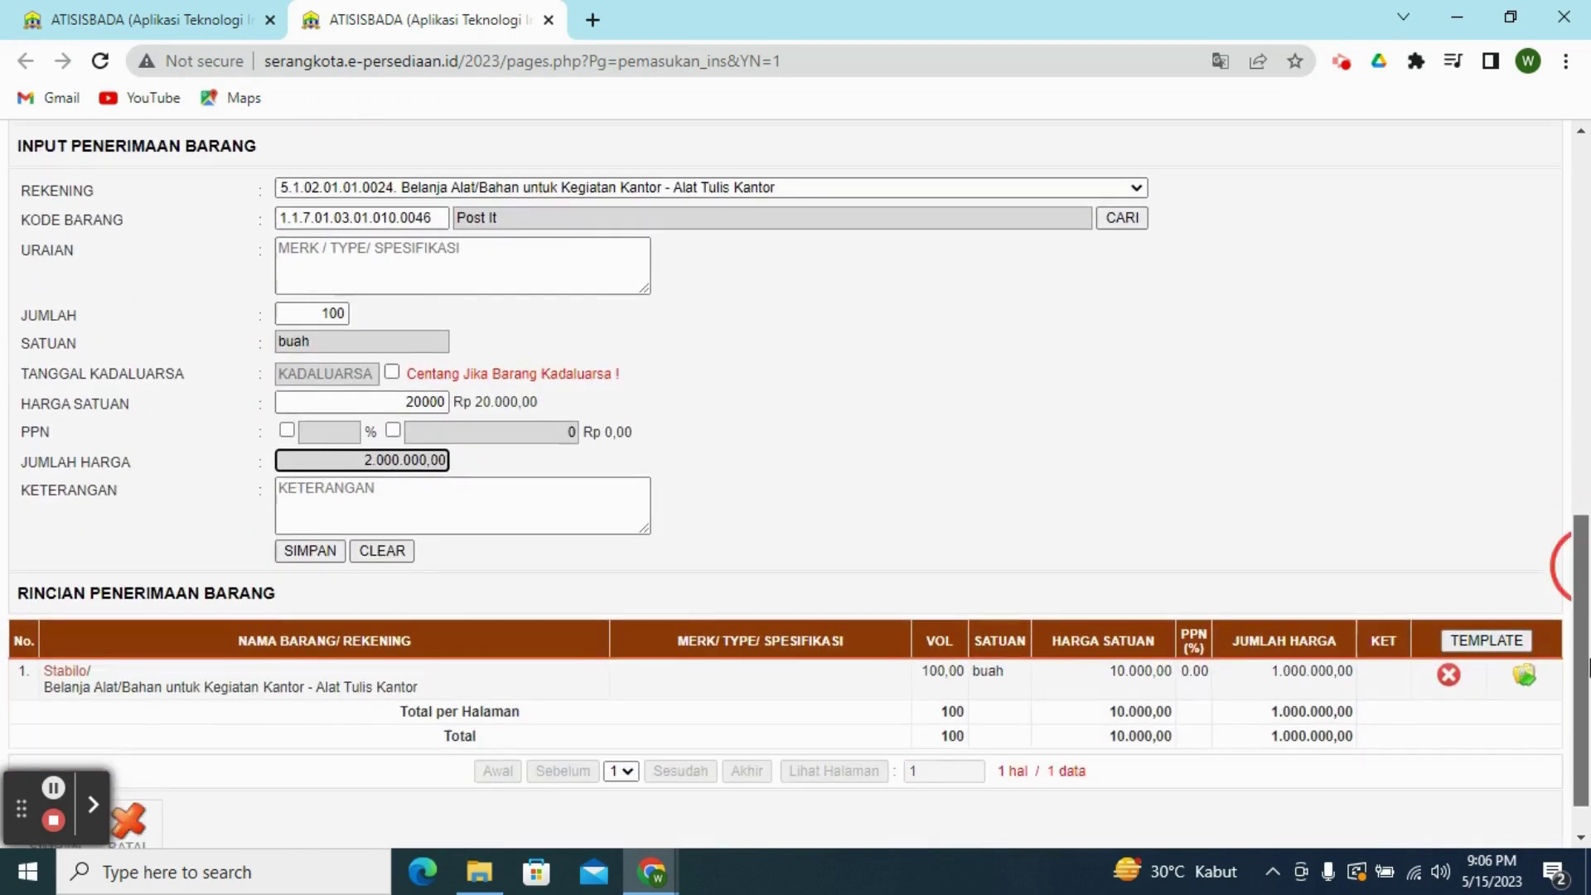
click(310, 545)
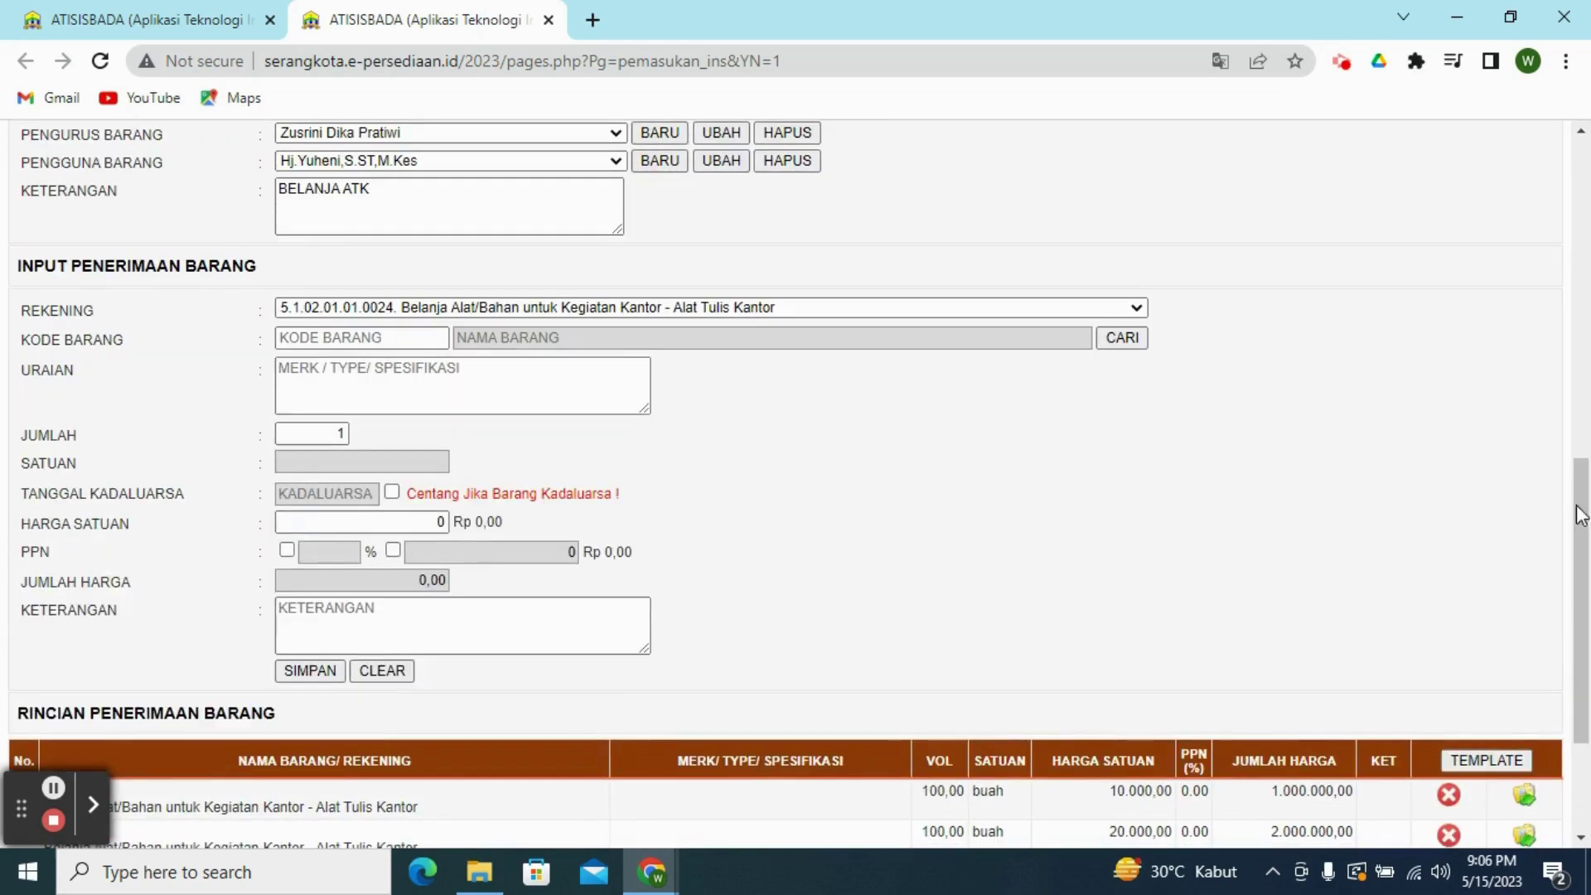
drag(1577, 518, 1588, 637)
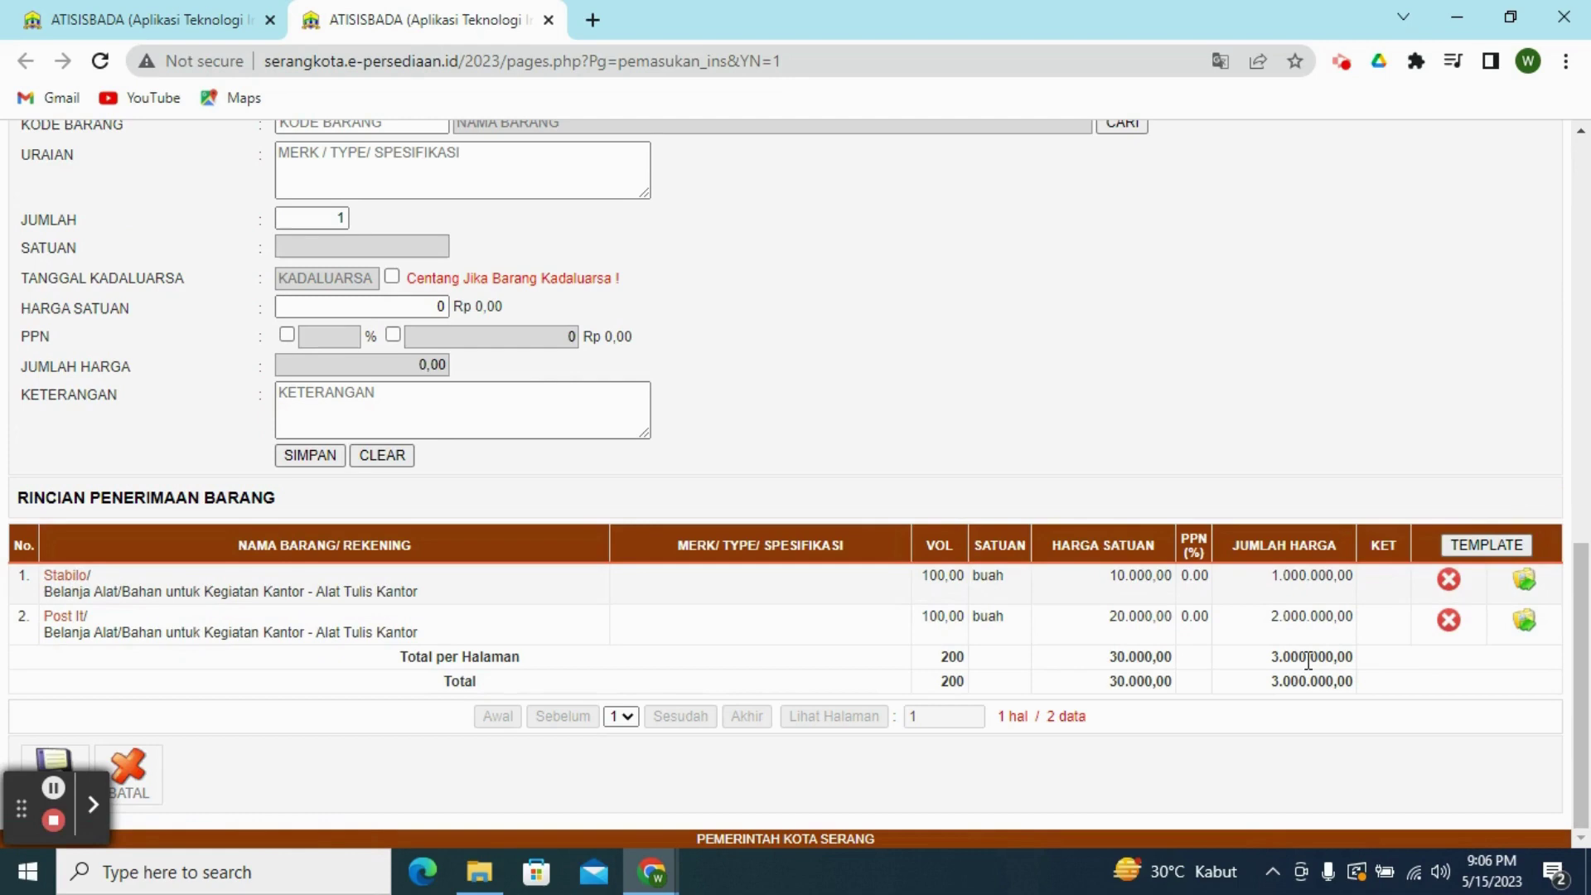
click(1582, 598)
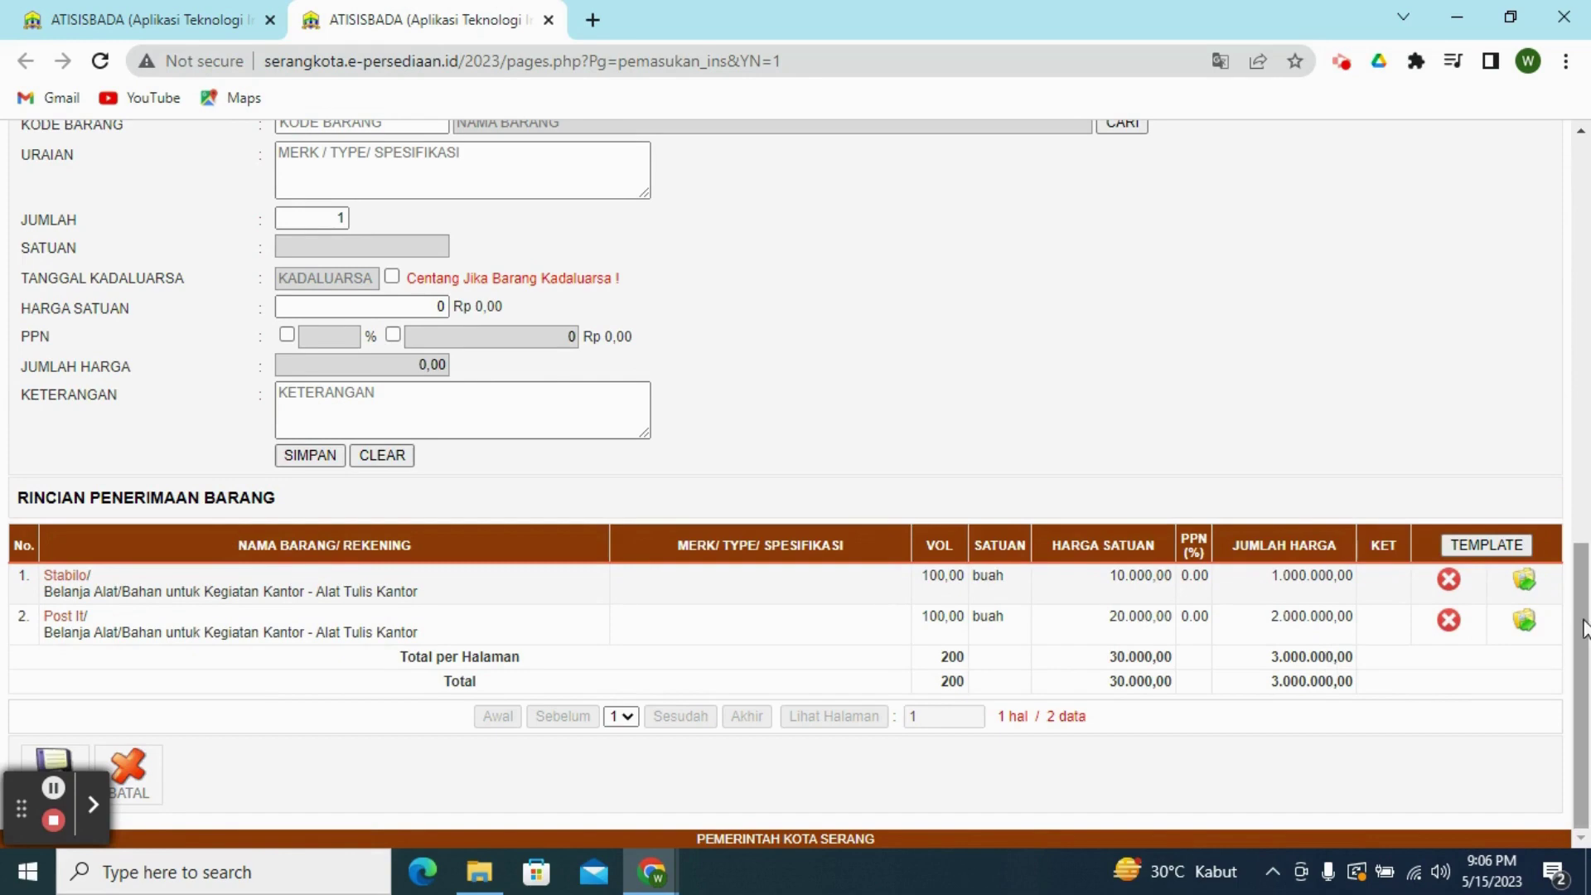
click(1583, 627)
click(1584, 685)
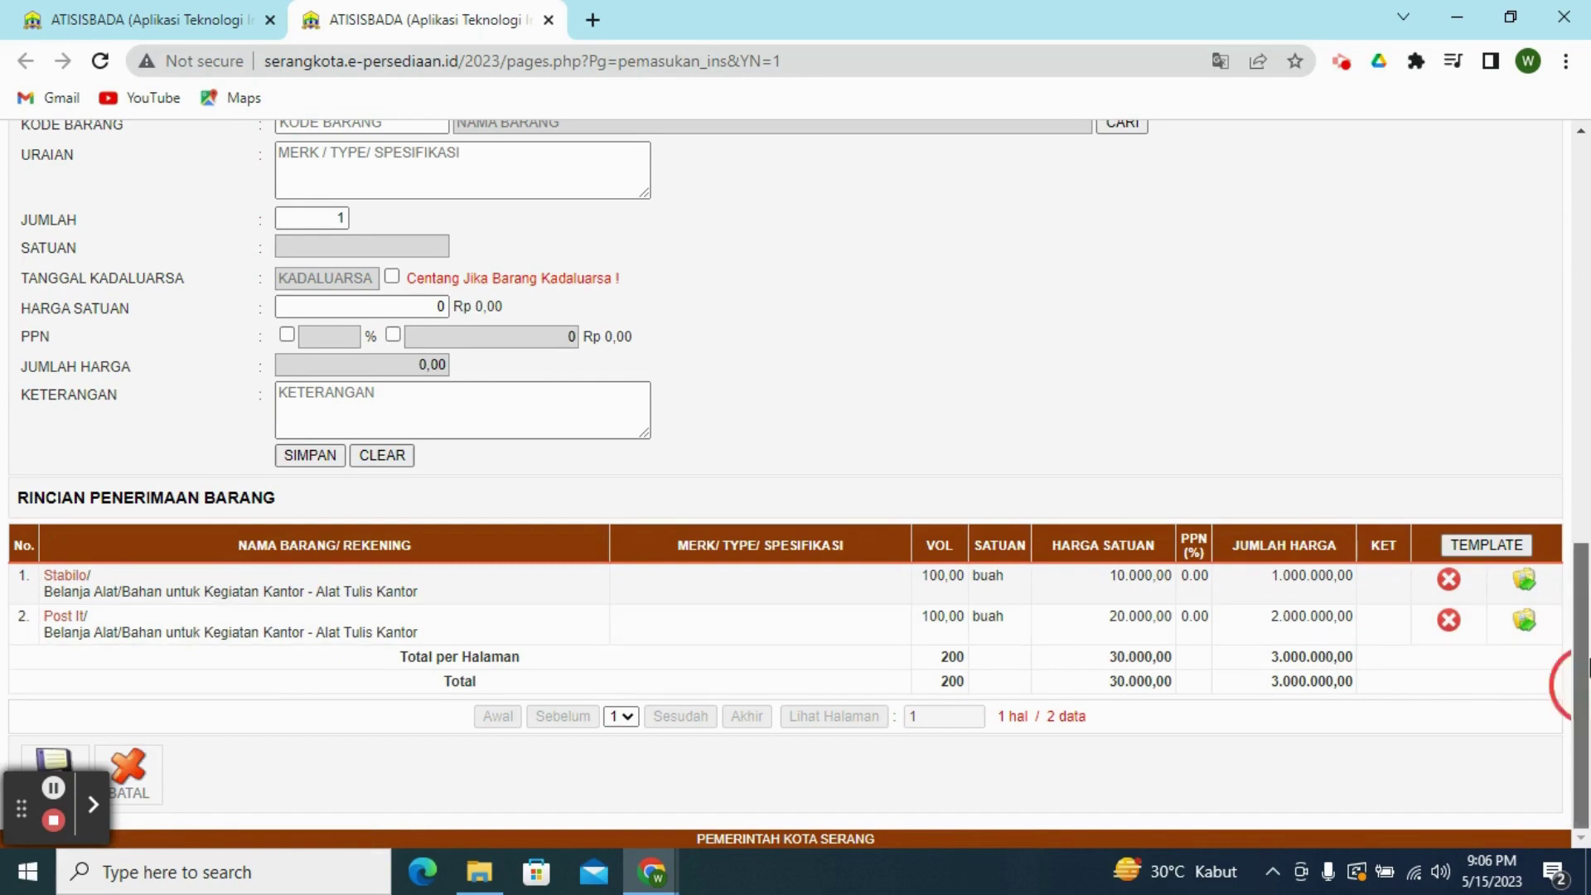
scroll(1584, 684, up, 7)
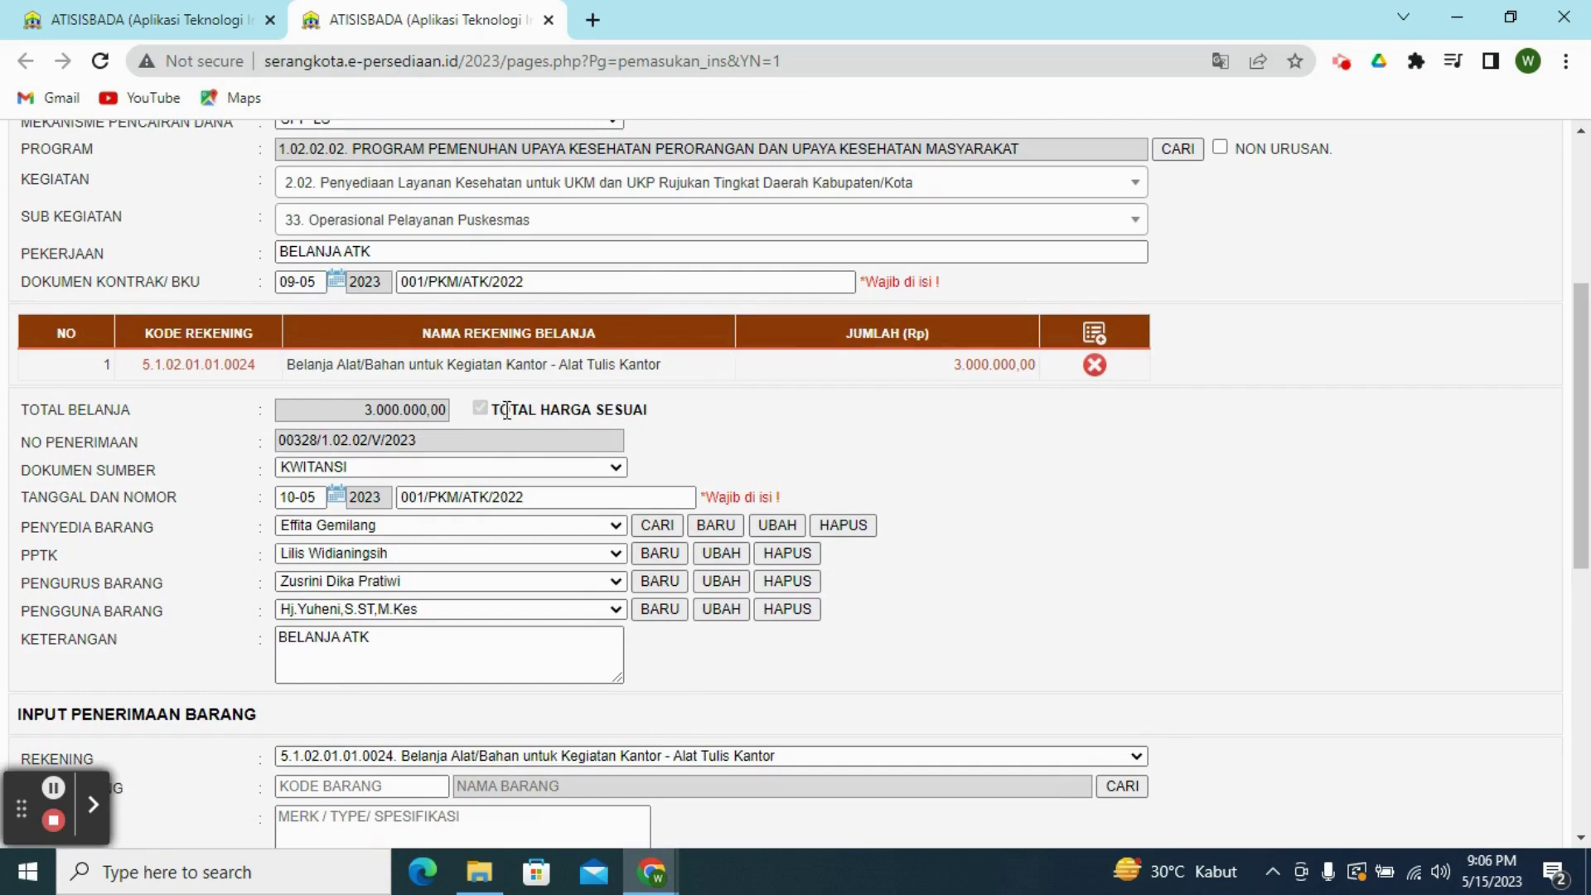
drag(1580, 373, 1587, 656)
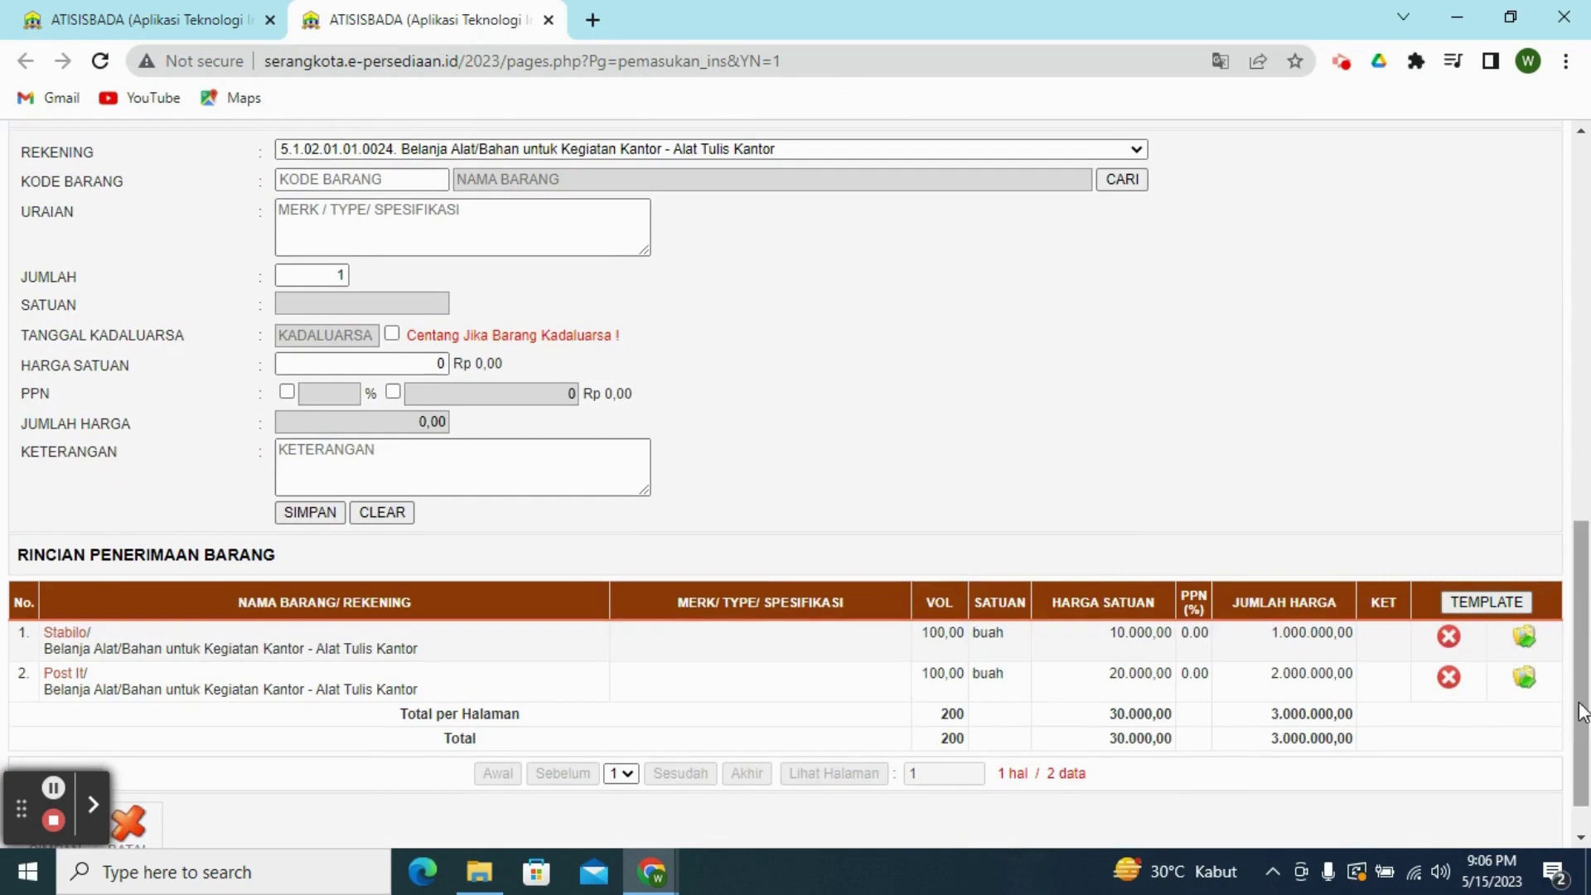
scroll(1582, 711, up, 8)
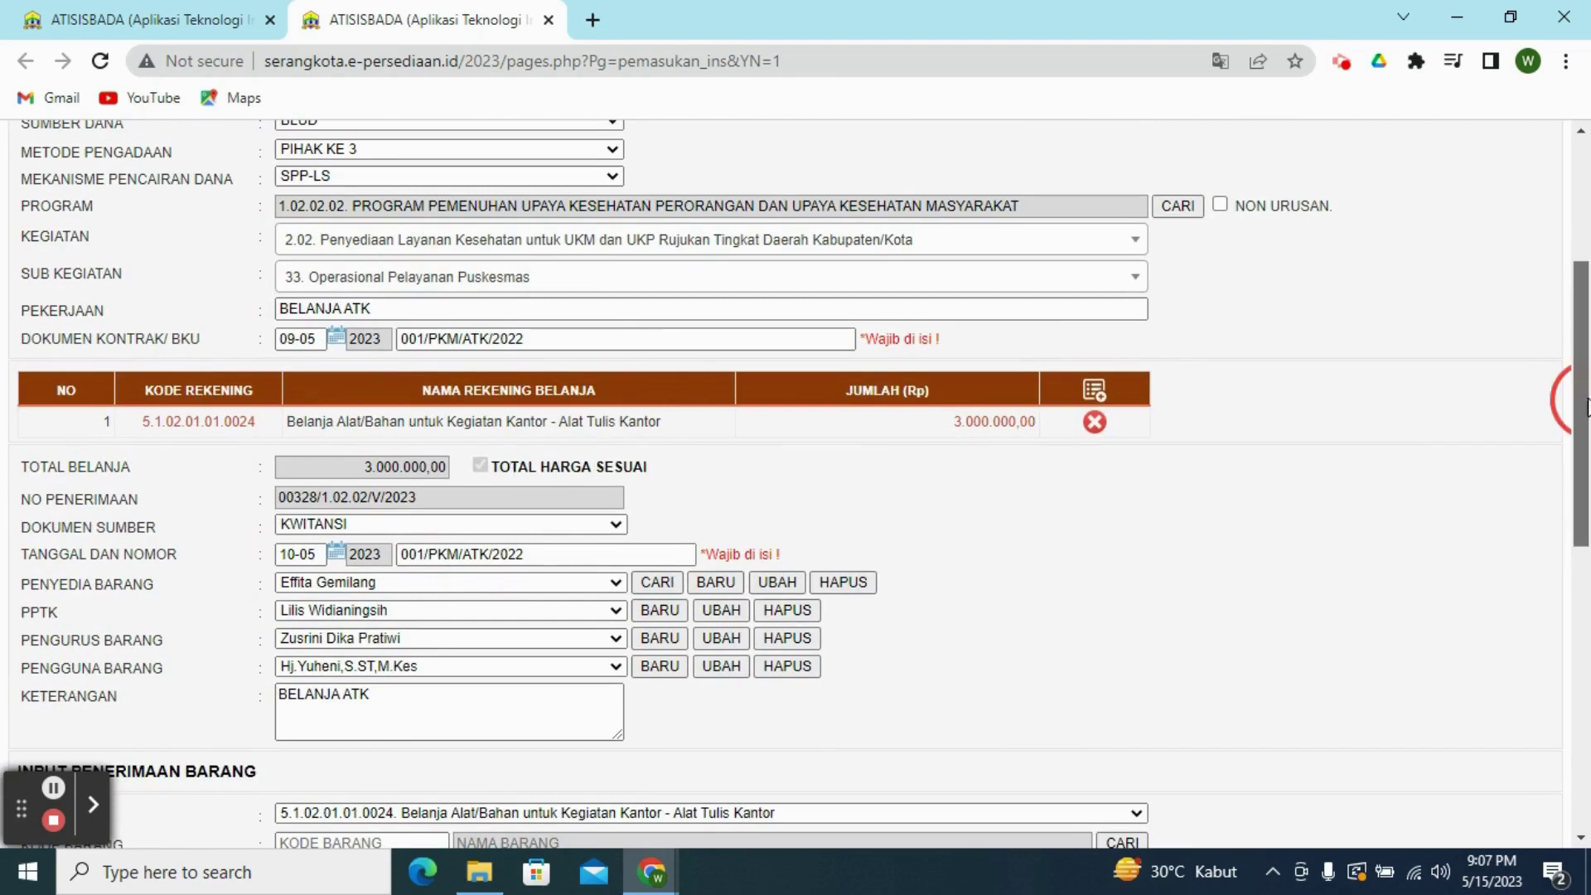
drag(1580, 404, 1587, 688)
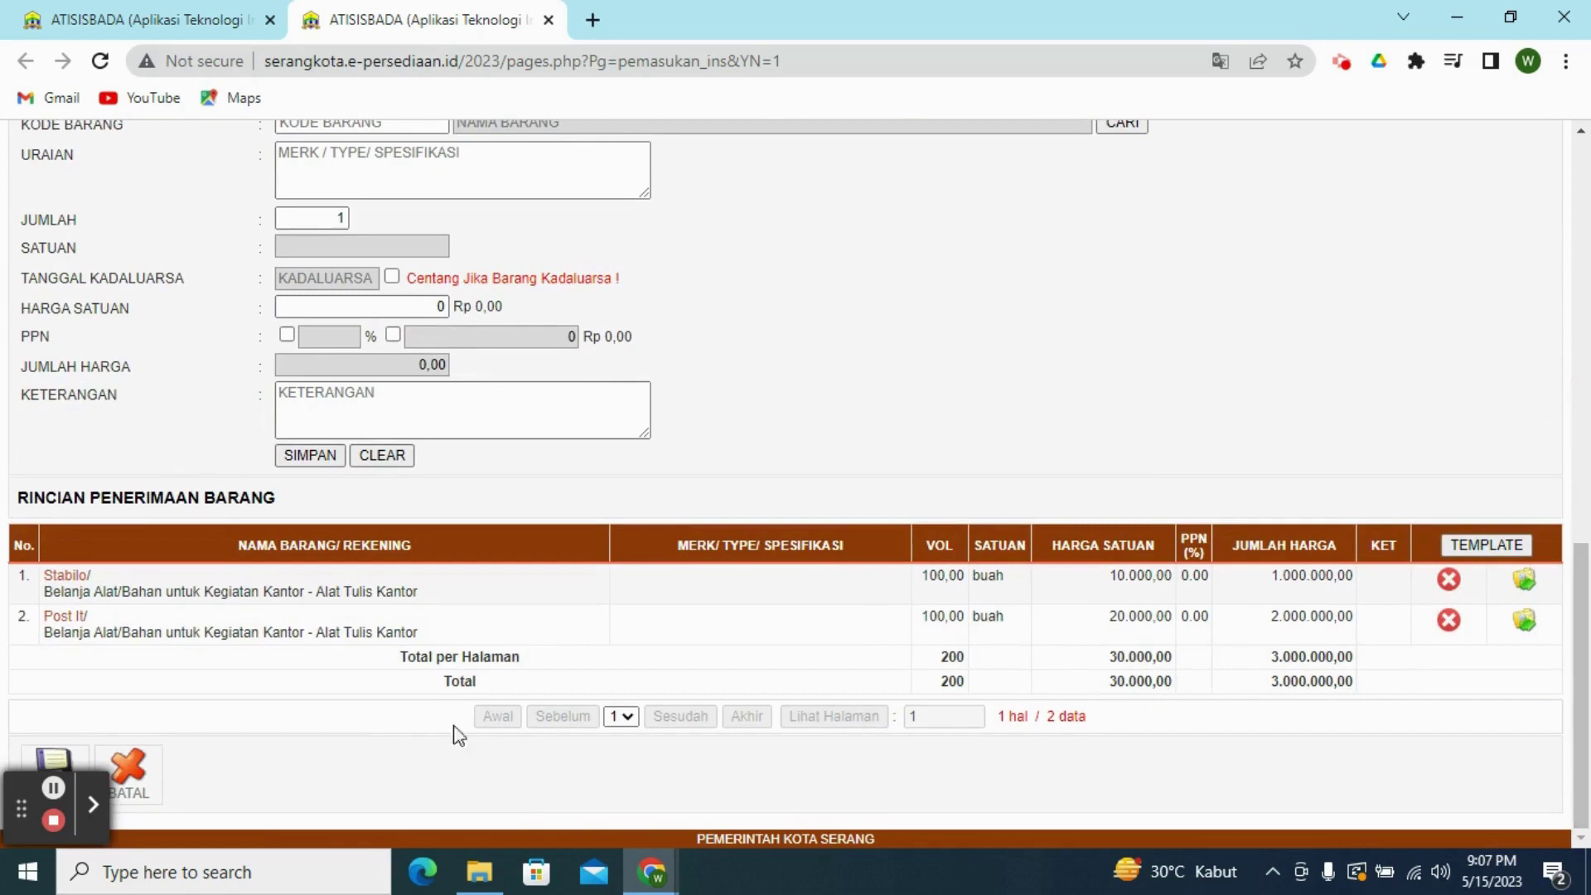
- Save the completed goods receipt and open its validation request letter (surat permohonan validasi) for printing
click(52, 764)
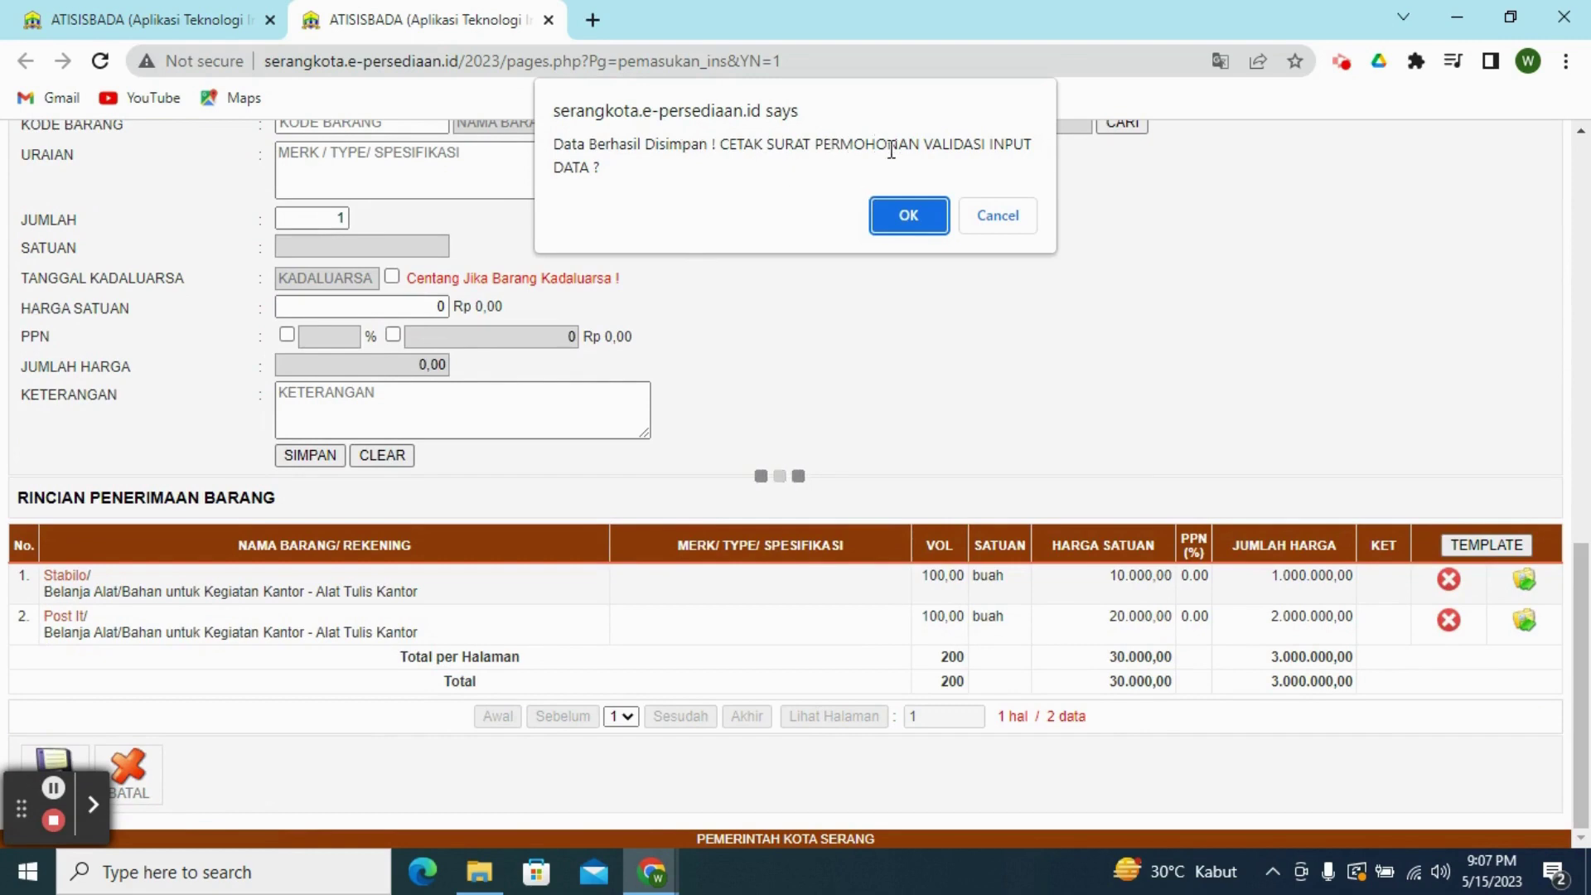
click(910, 223)
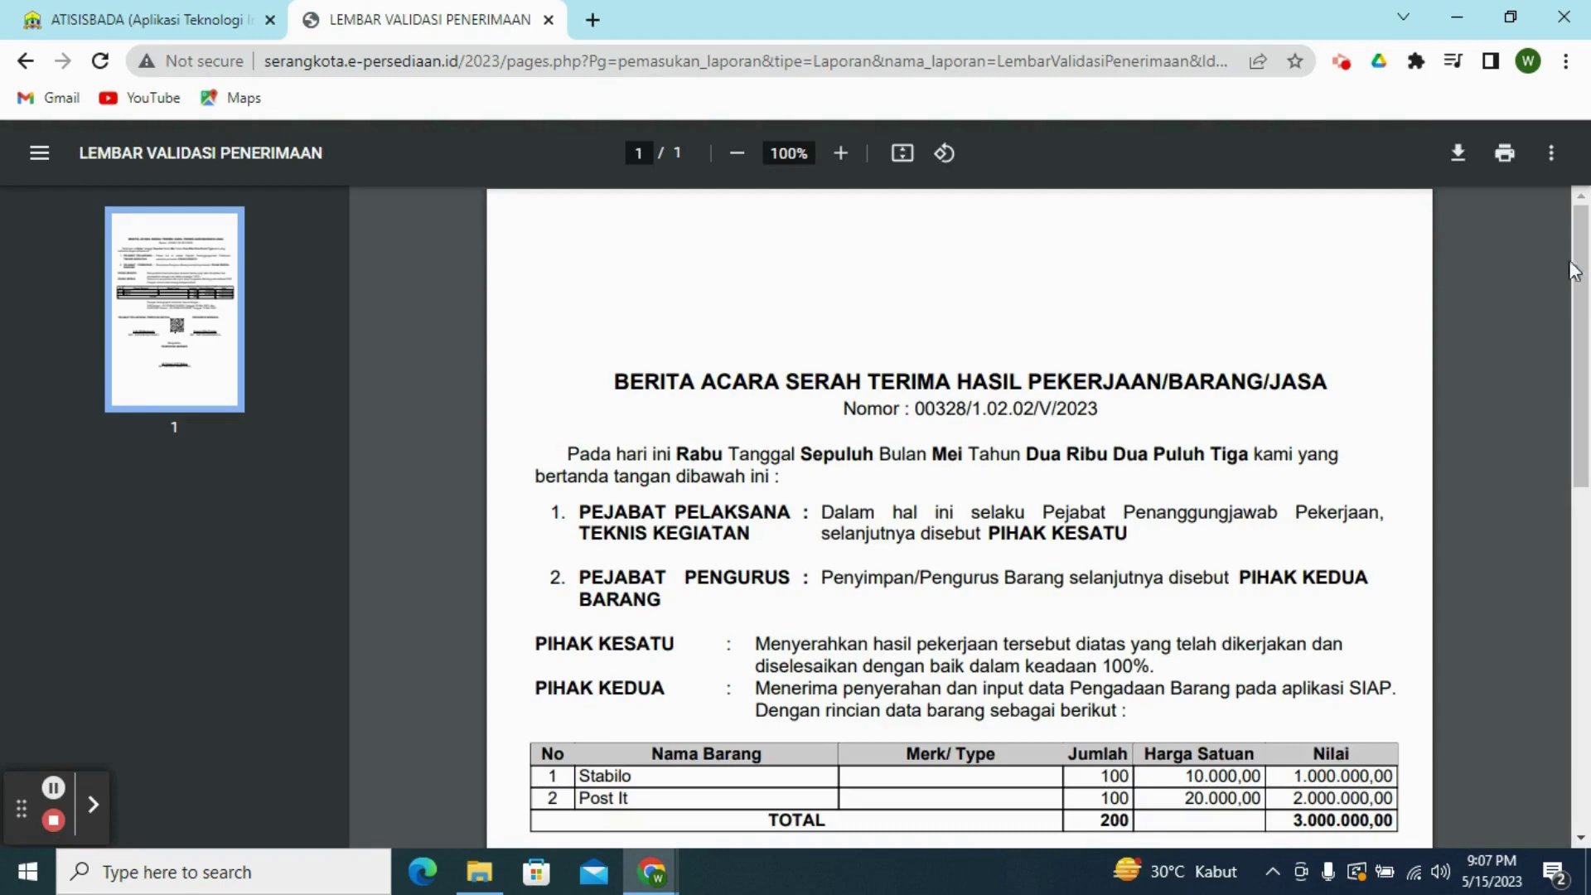
mouse_move(1574, 271)
mouse_down()
mouse_move(1588, 495)
mouse_move(1574, 252)
mouse_up()
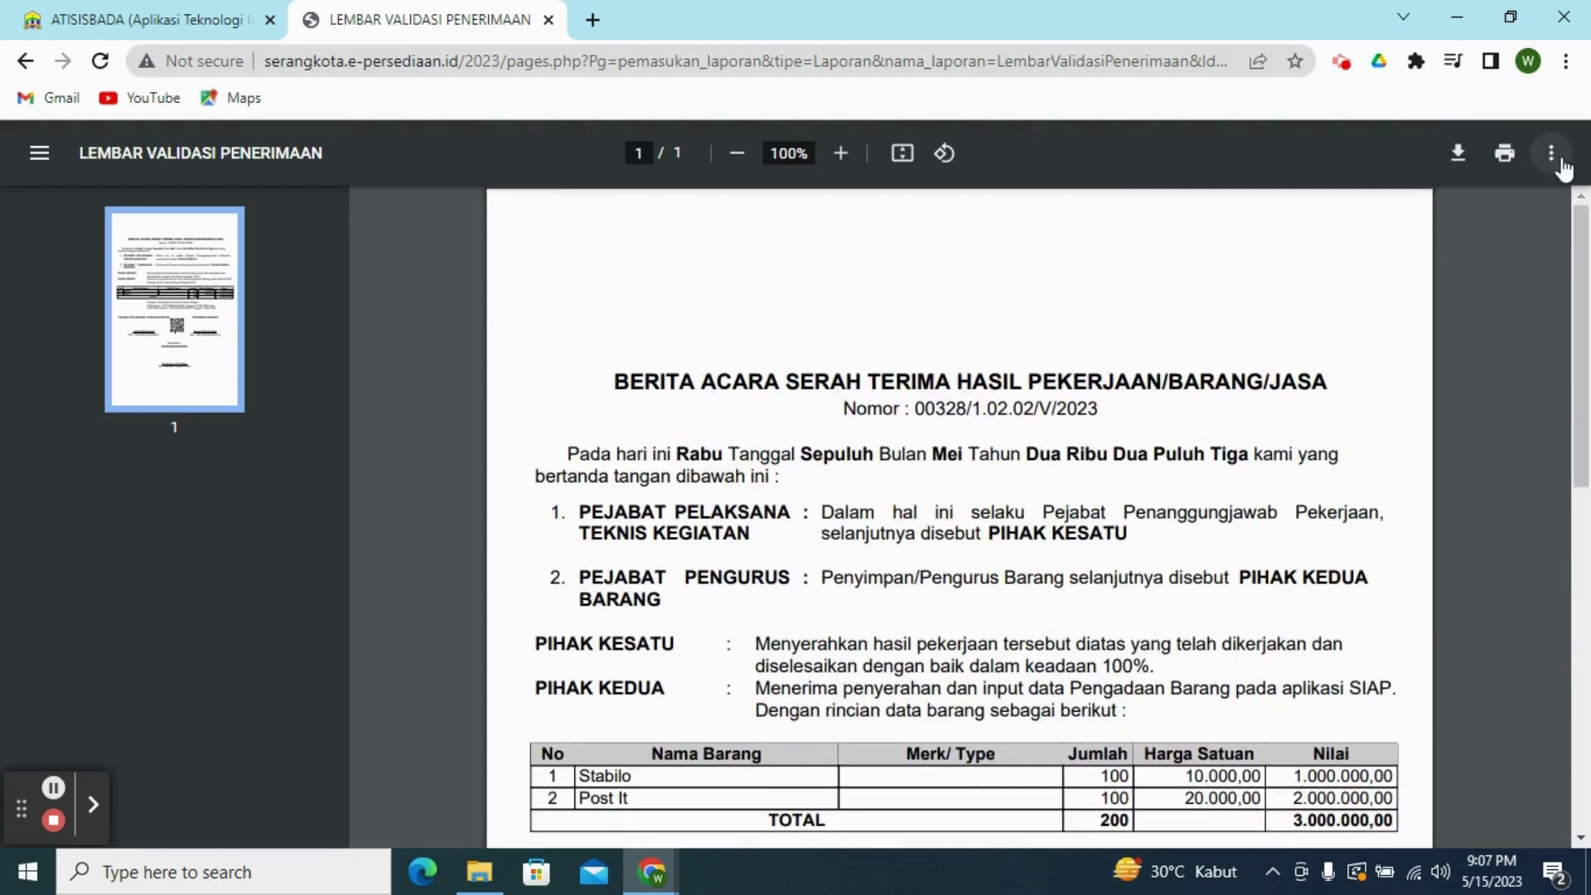
- Reload the procurement receipt list and validate the new Alat Tulis Kantor receipt containing Stabilo and Post It
click(154, 23)
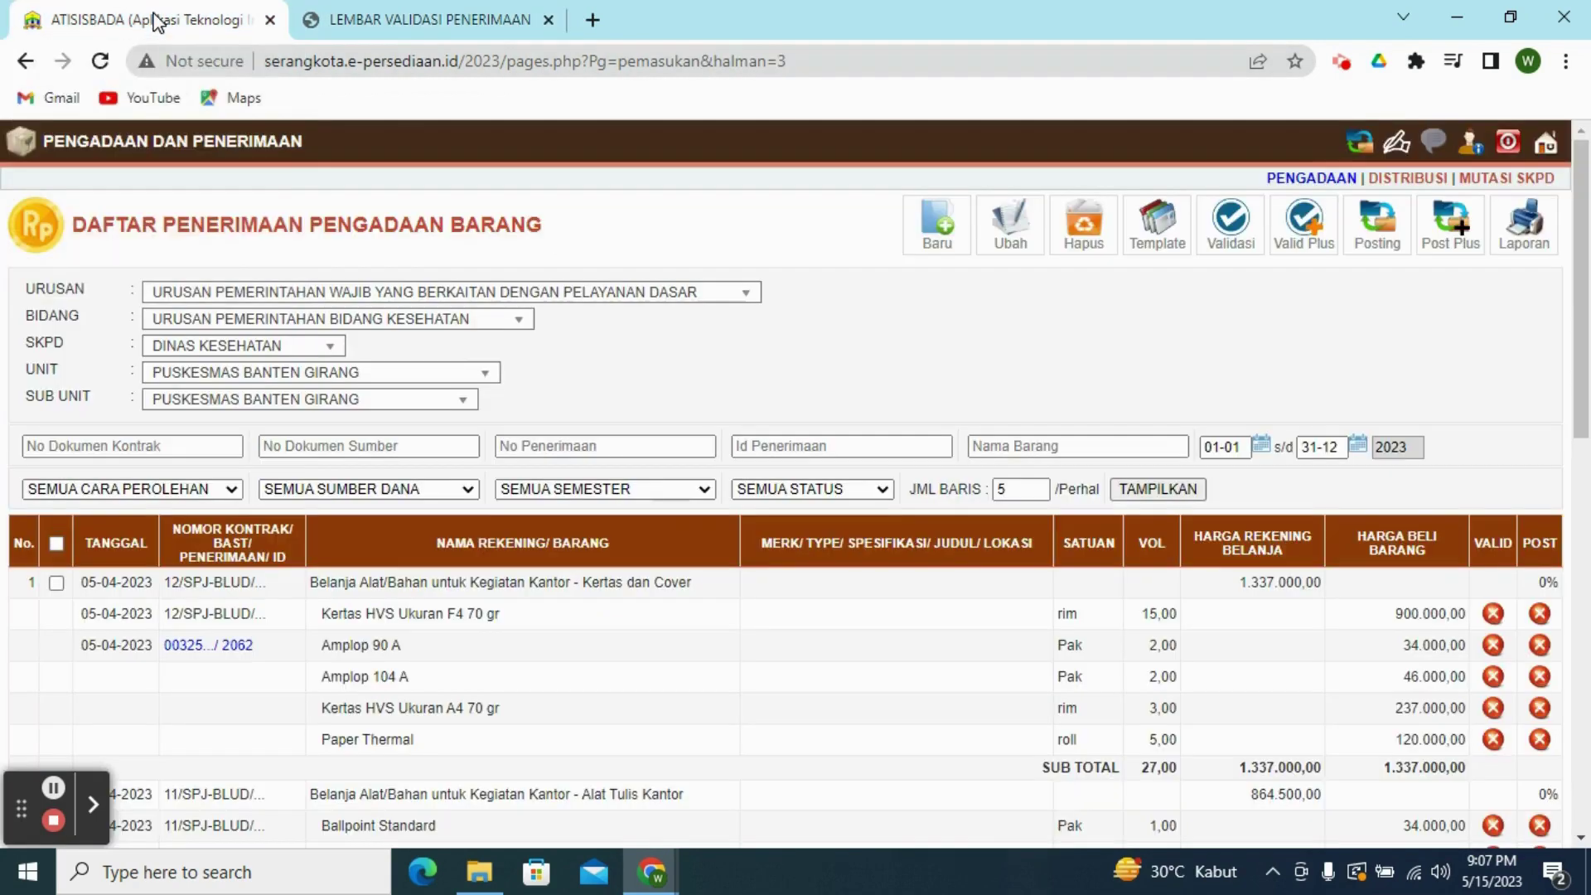
click(100, 62)
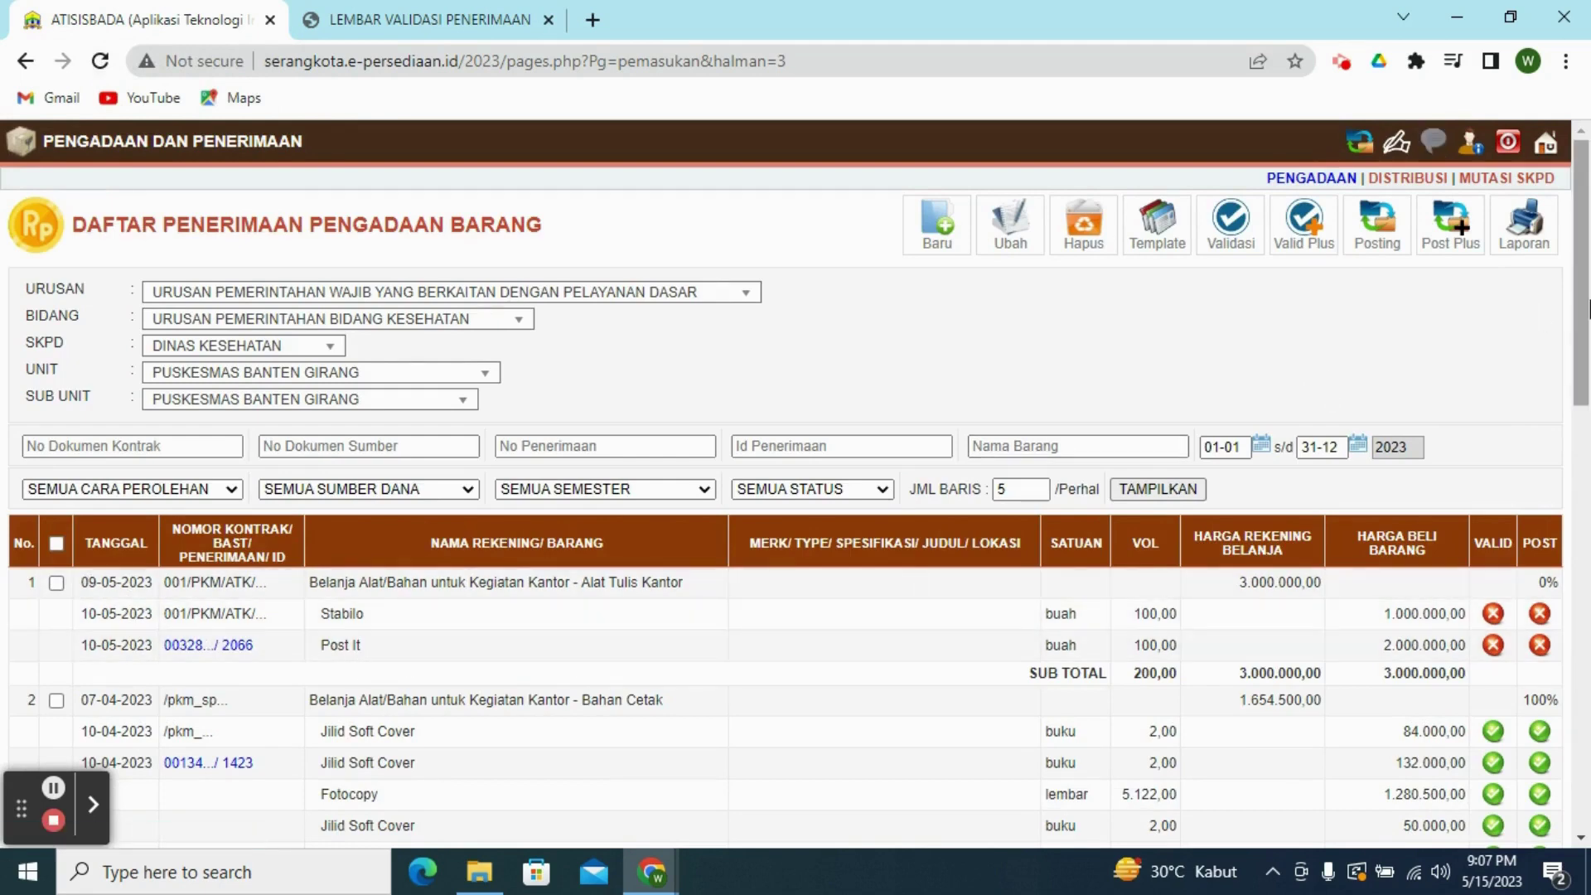
mouse_move(1585, 300)
mouse_down()
mouse_move(1585, 317)
mouse_move(1585, 291)
mouse_up()
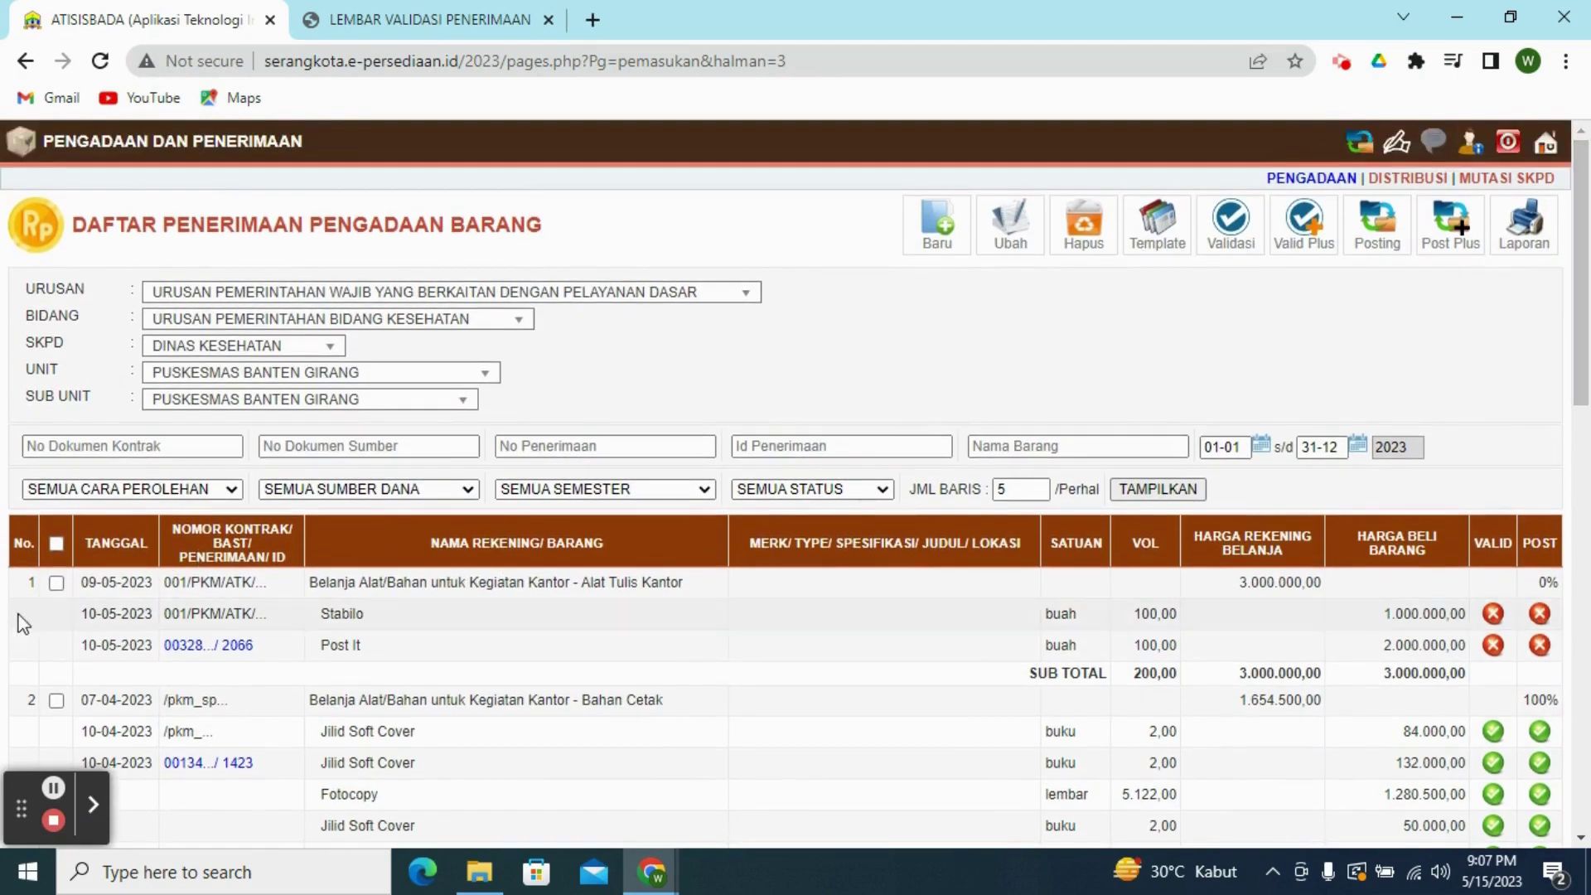
click(56, 584)
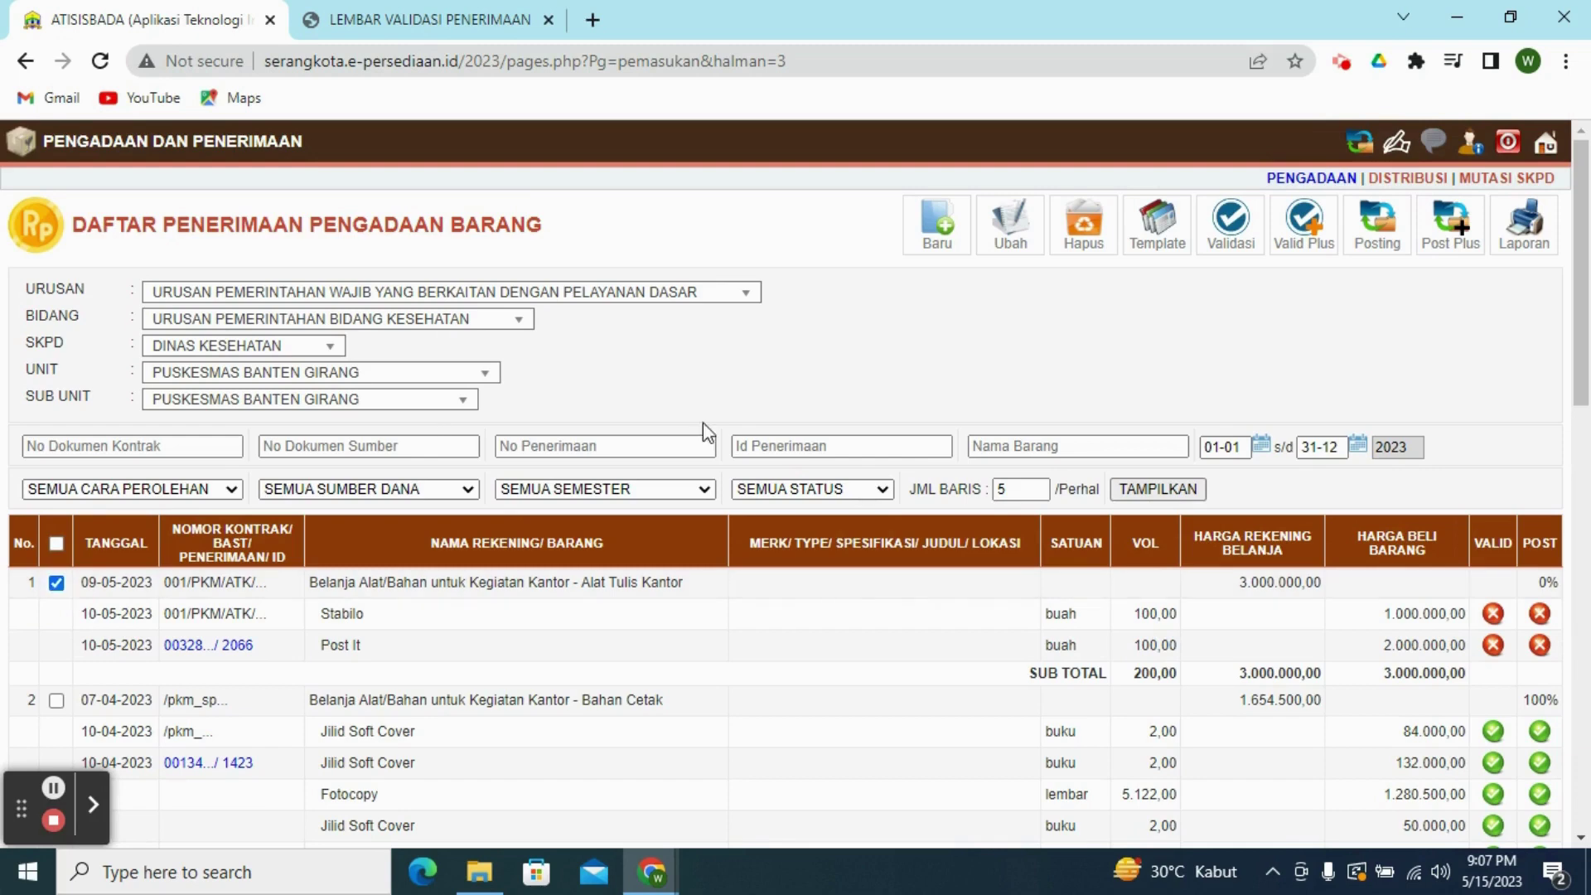
click(1233, 245)
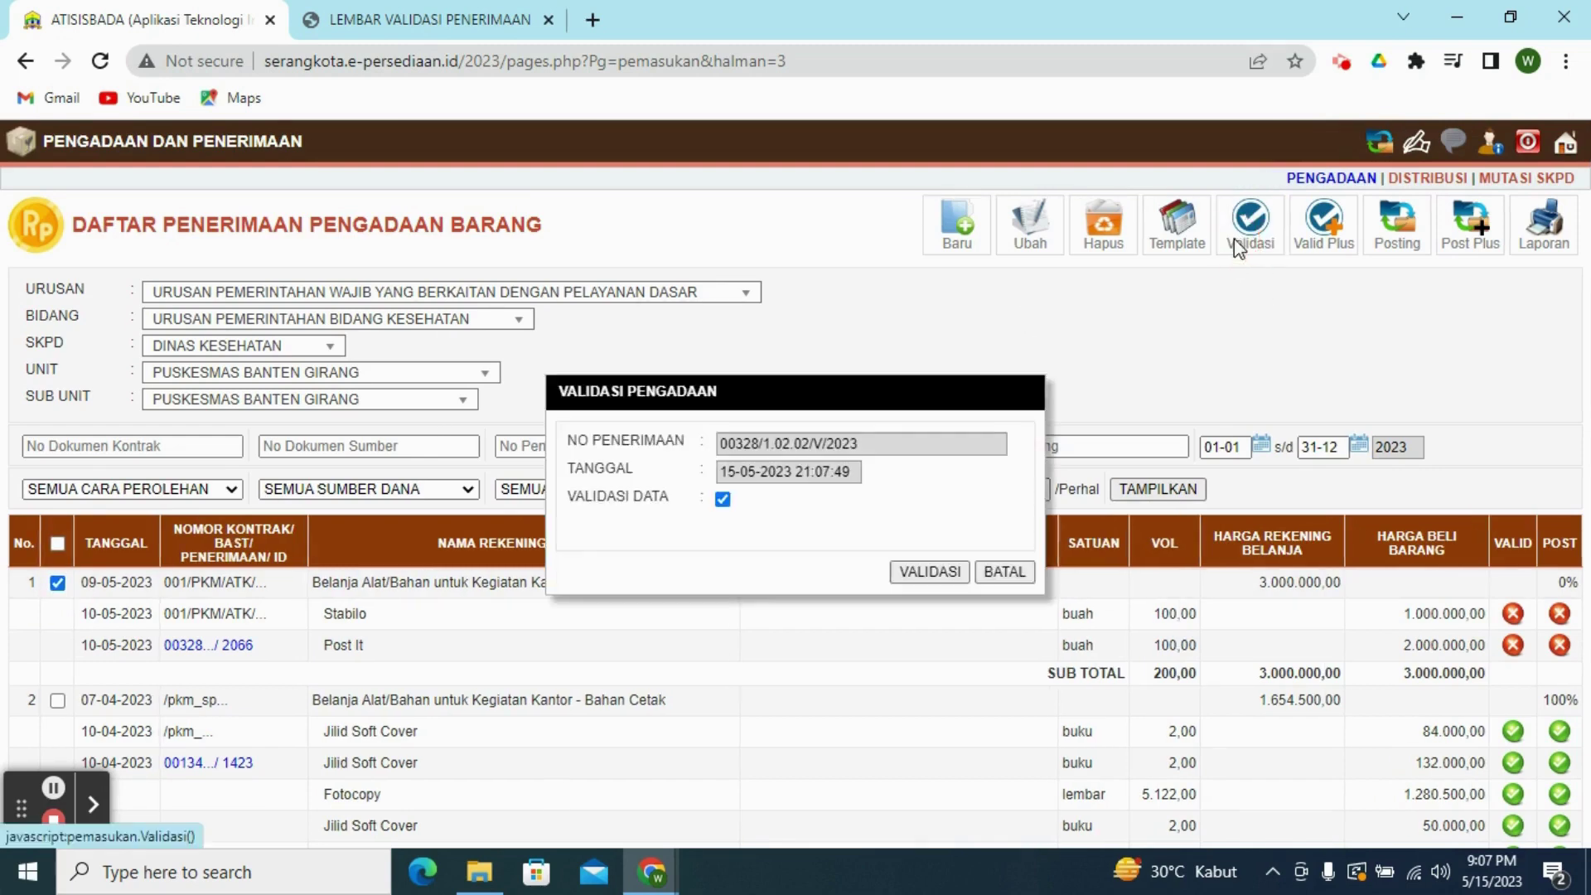
click(956, 570)
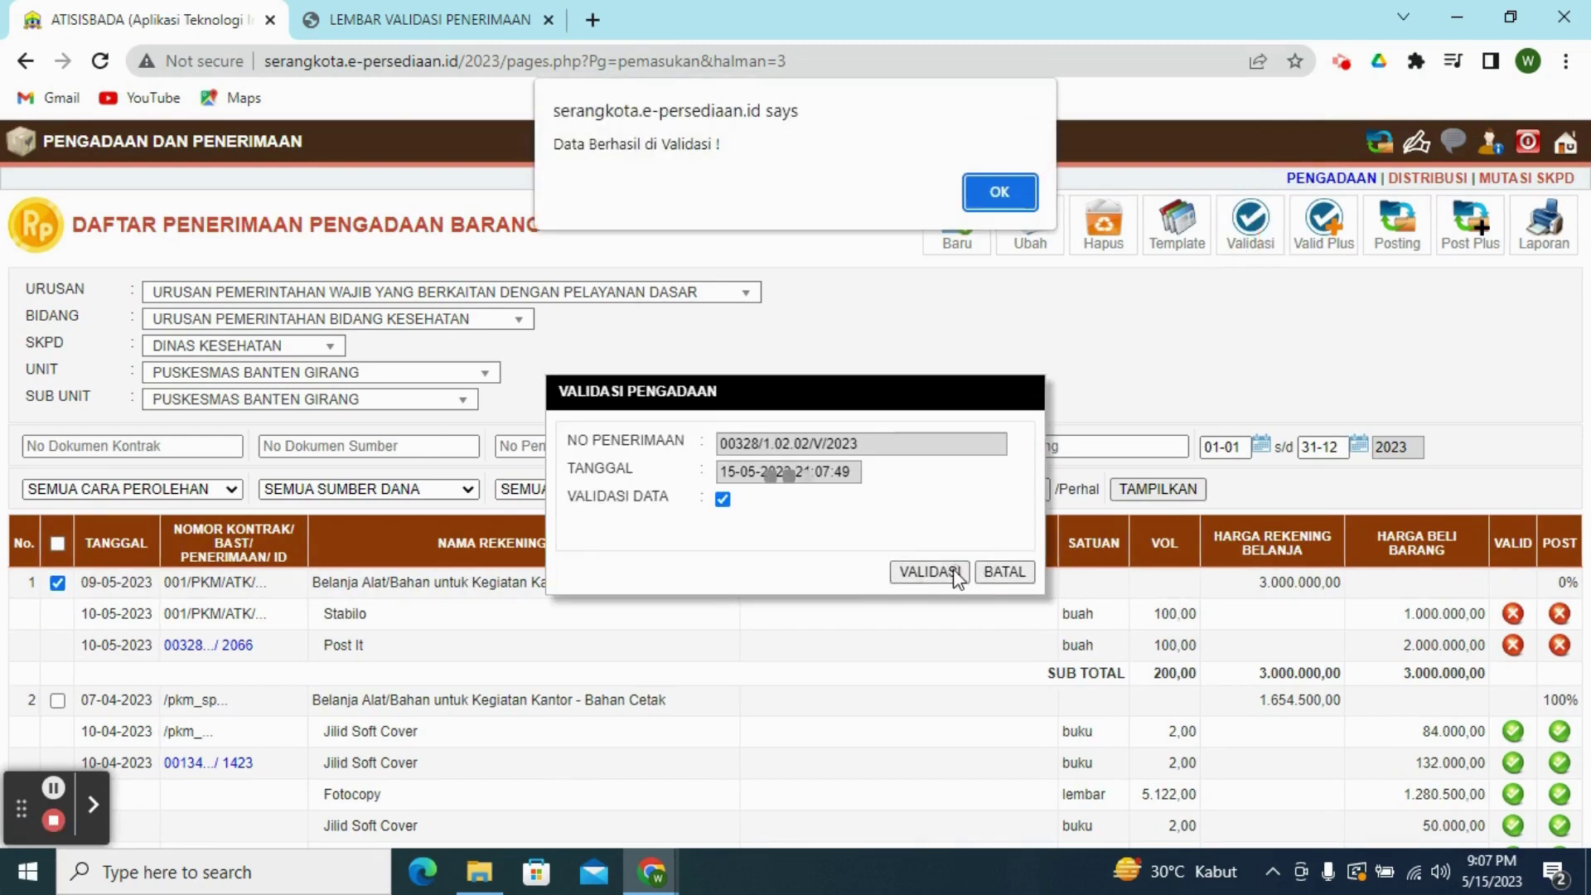
click(999, 194)
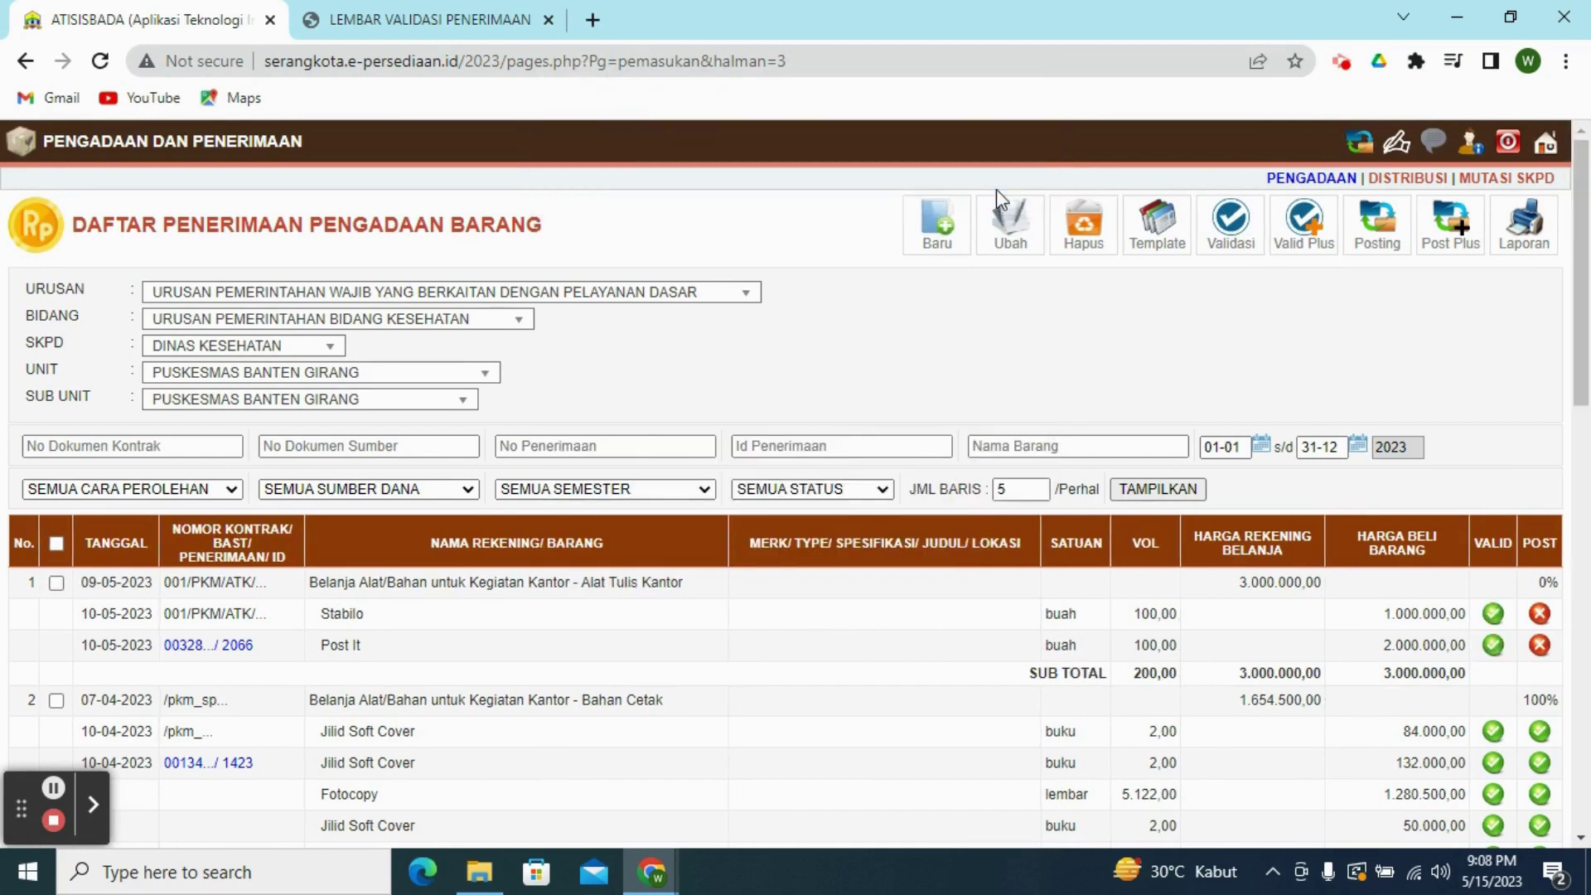
- Post the validated Alat Tulis Kantor receipt with the Stabilo and Post It items
click(56, 583)
click(1374, 245)
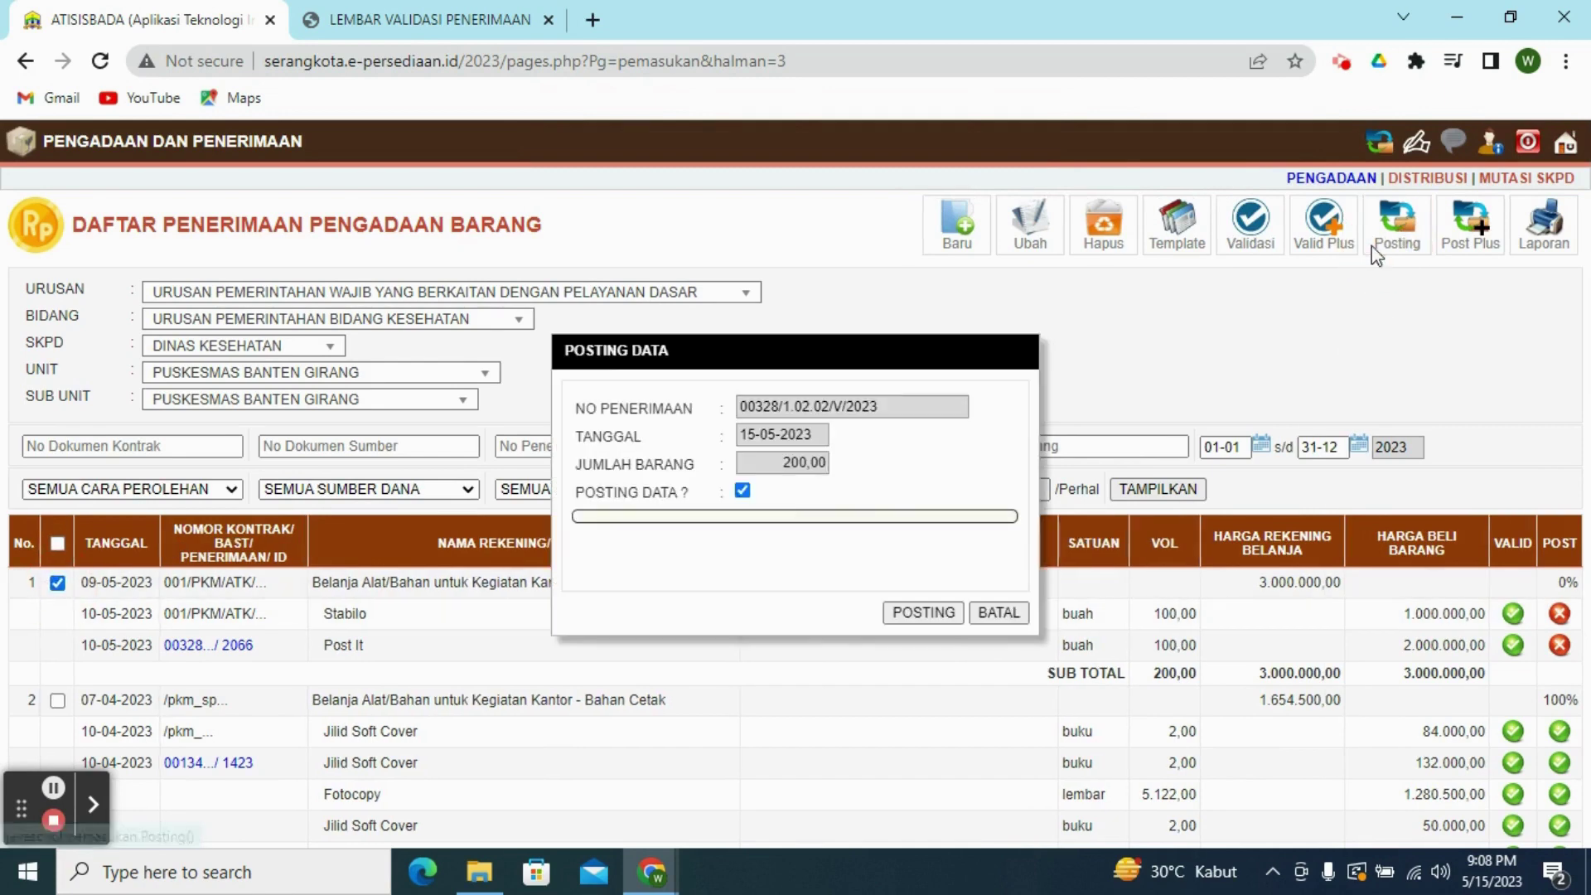
click(910, 613)
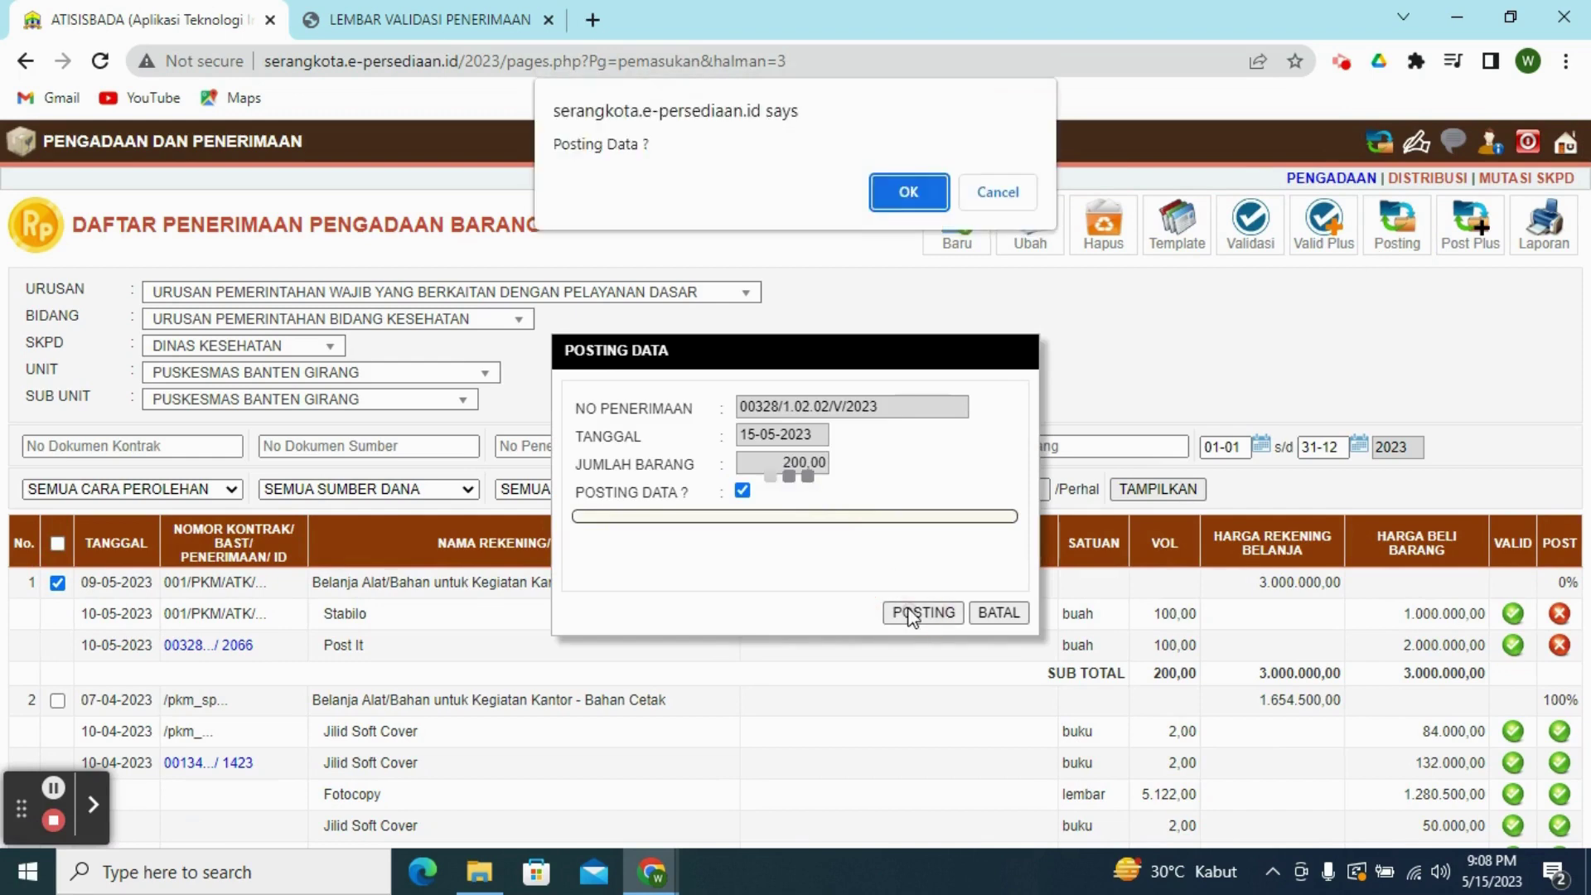
click(912, 187)
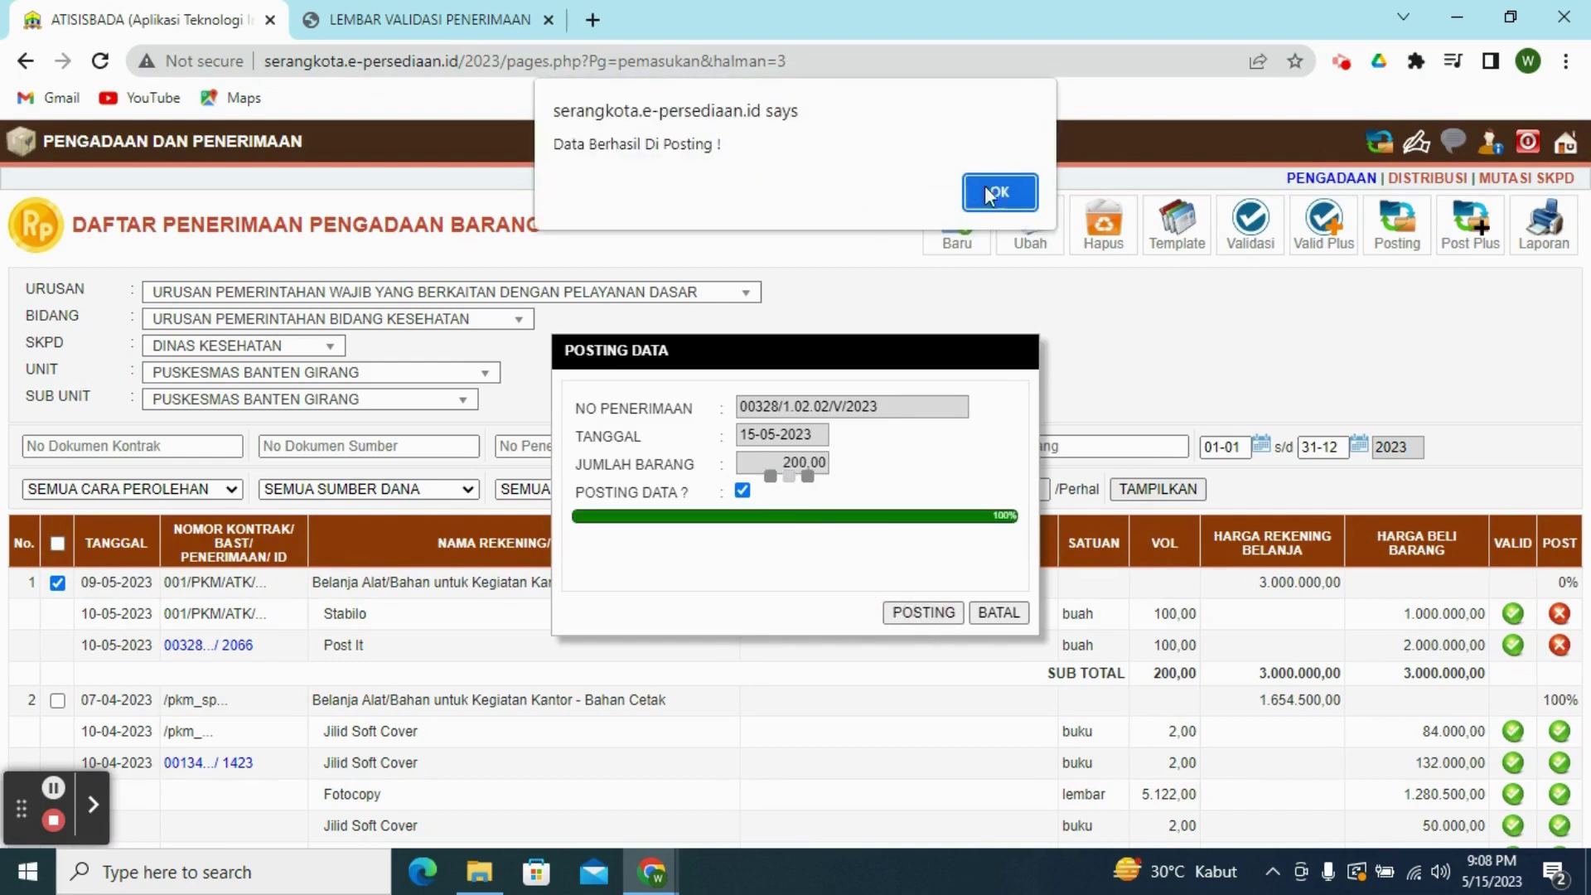
click(998, 192)
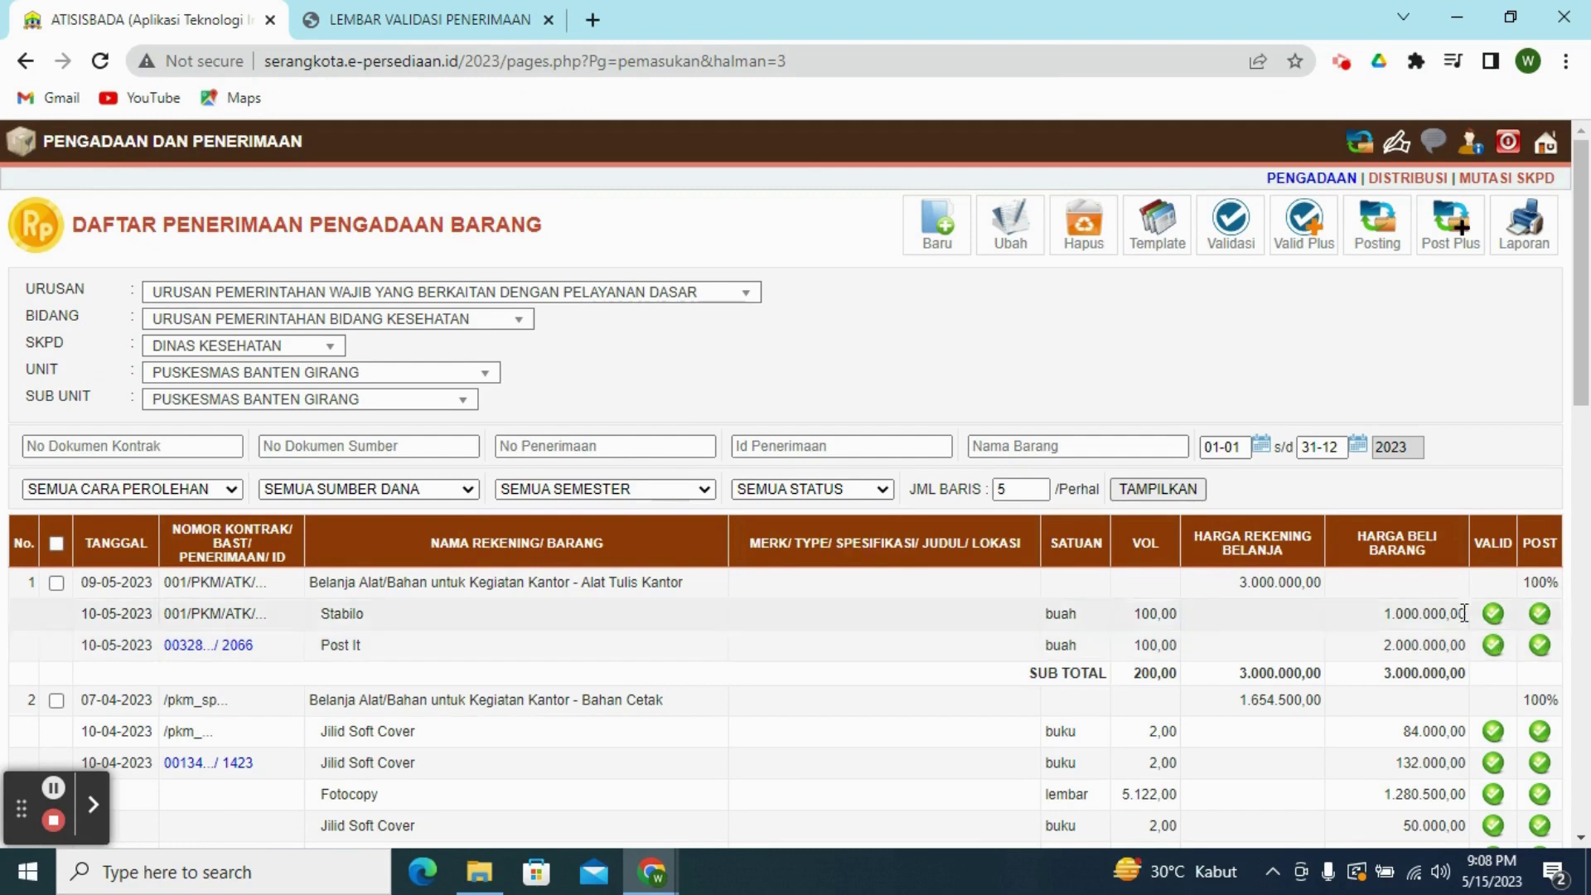
- Start an inventory report using L.2.9. Rekapitulasi Rincian Penerimaan Barang with BLUD as the Cara Perolehan
click(1527, 236)
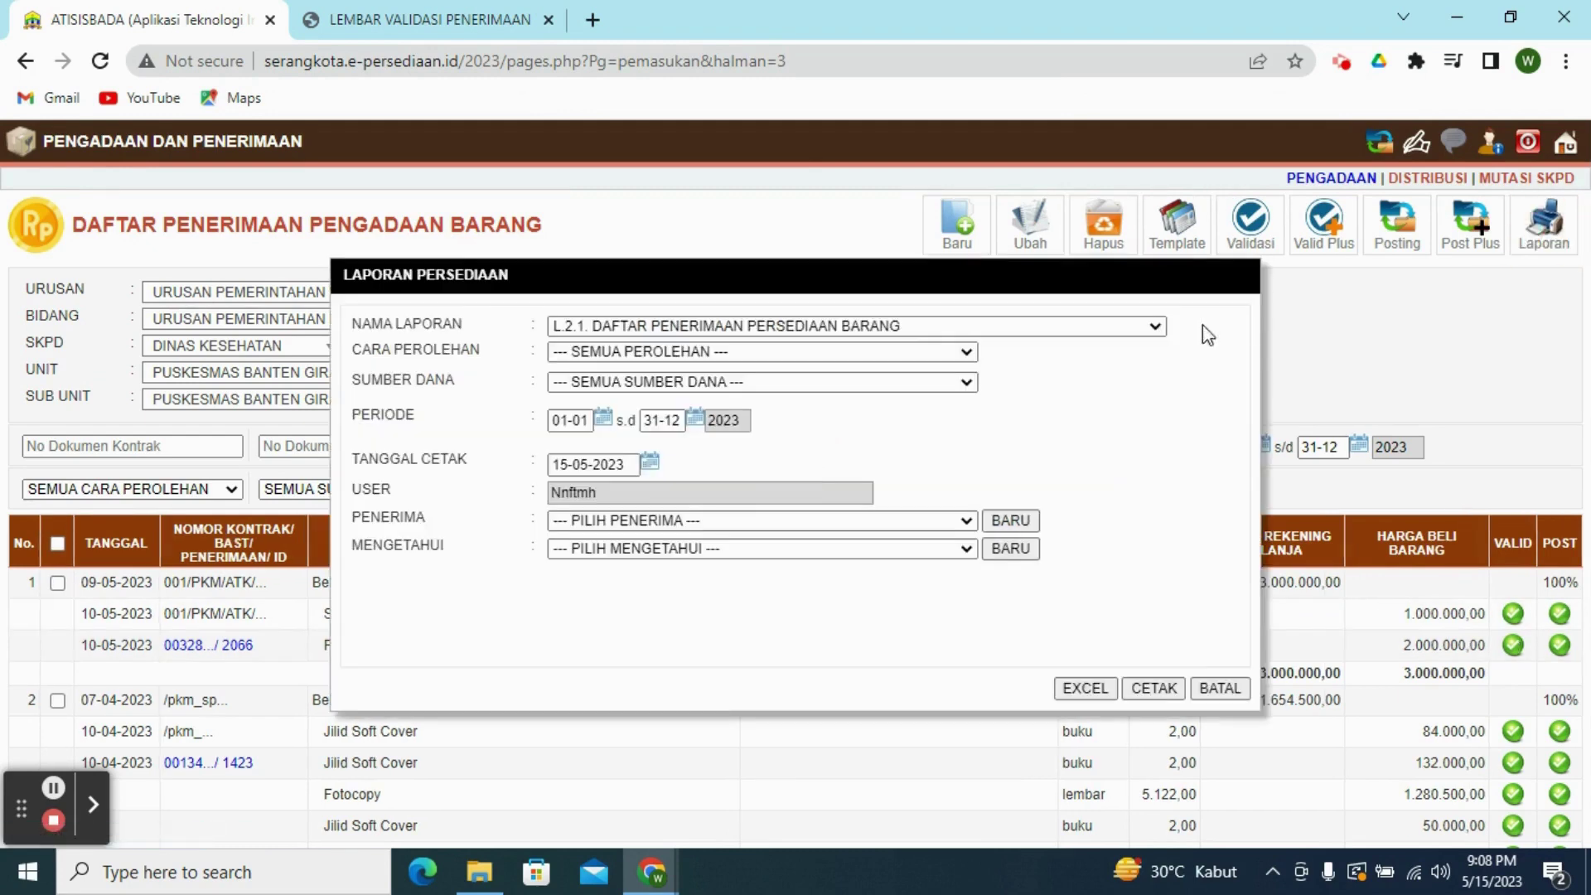
click(1154, 326)
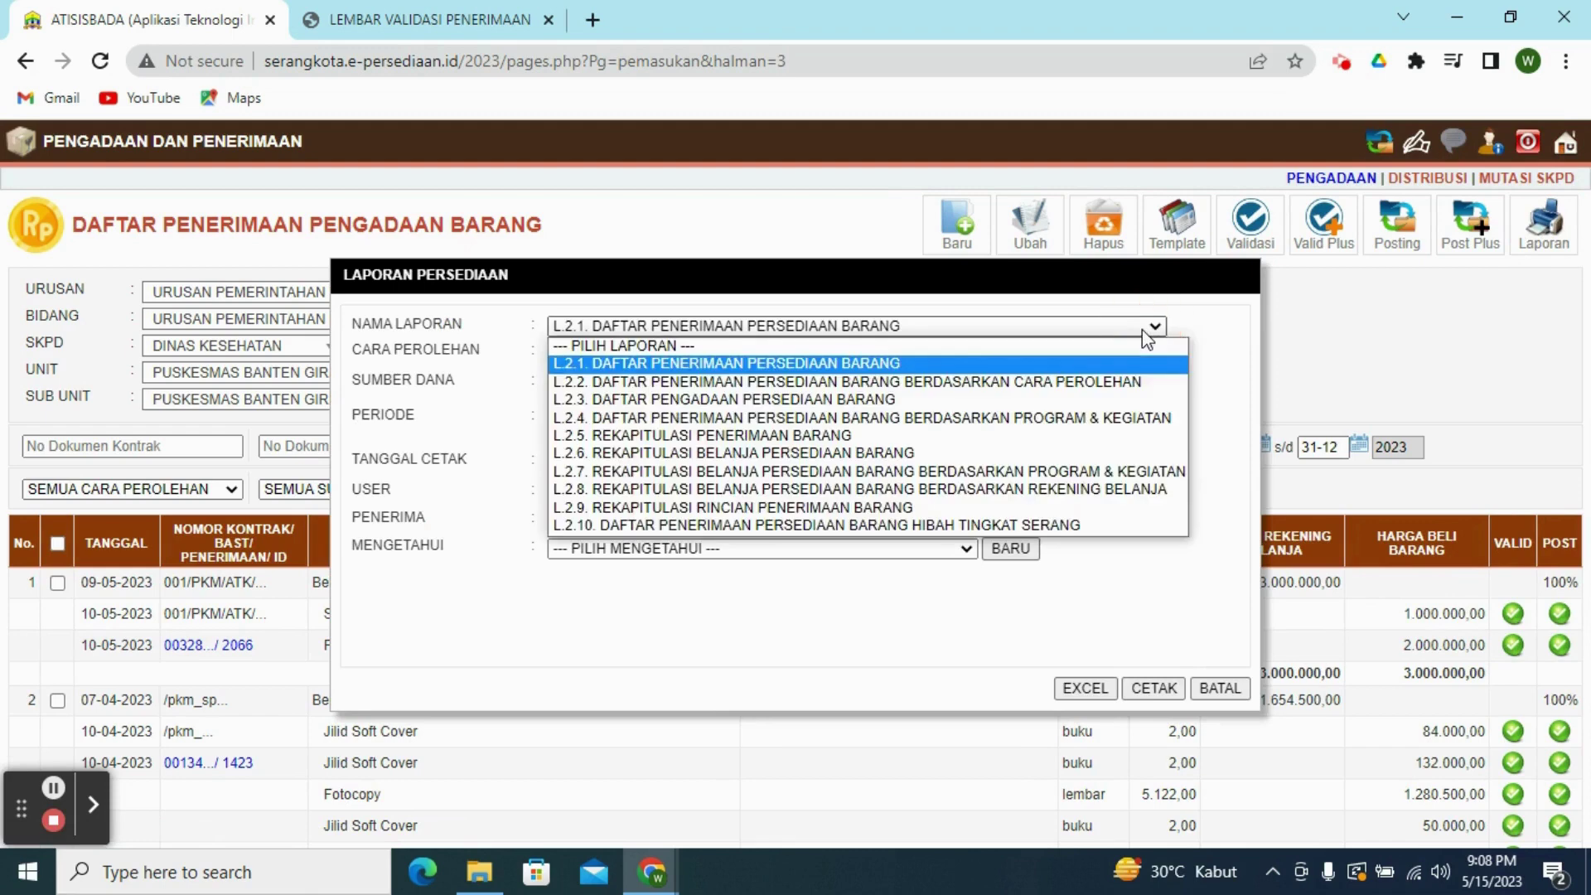
click(619, 509)
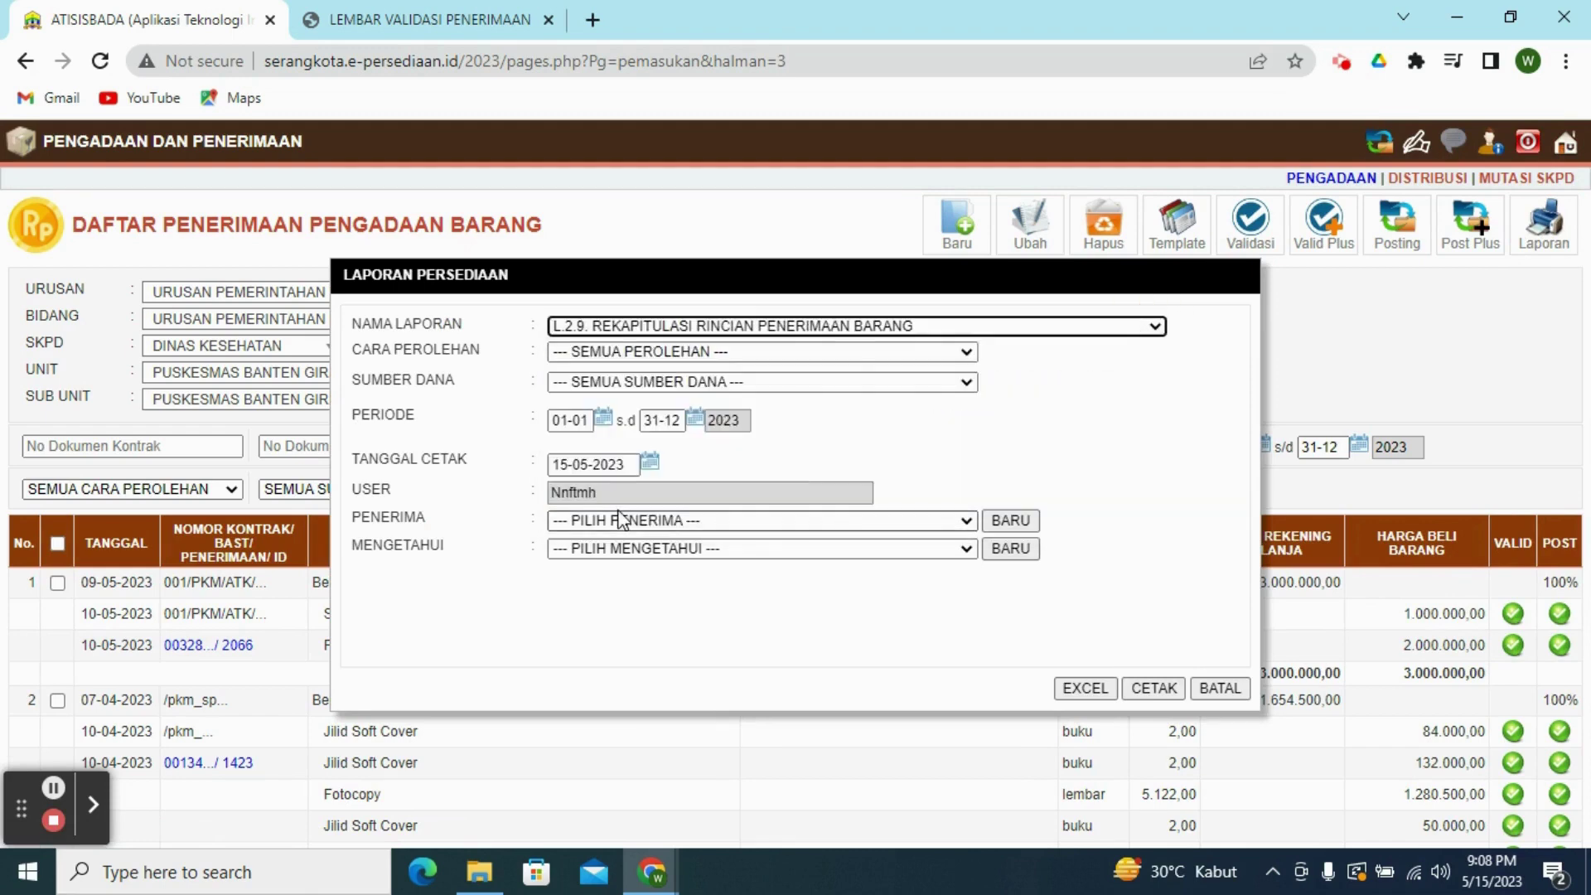
click(959, 357)
click(855, 407)
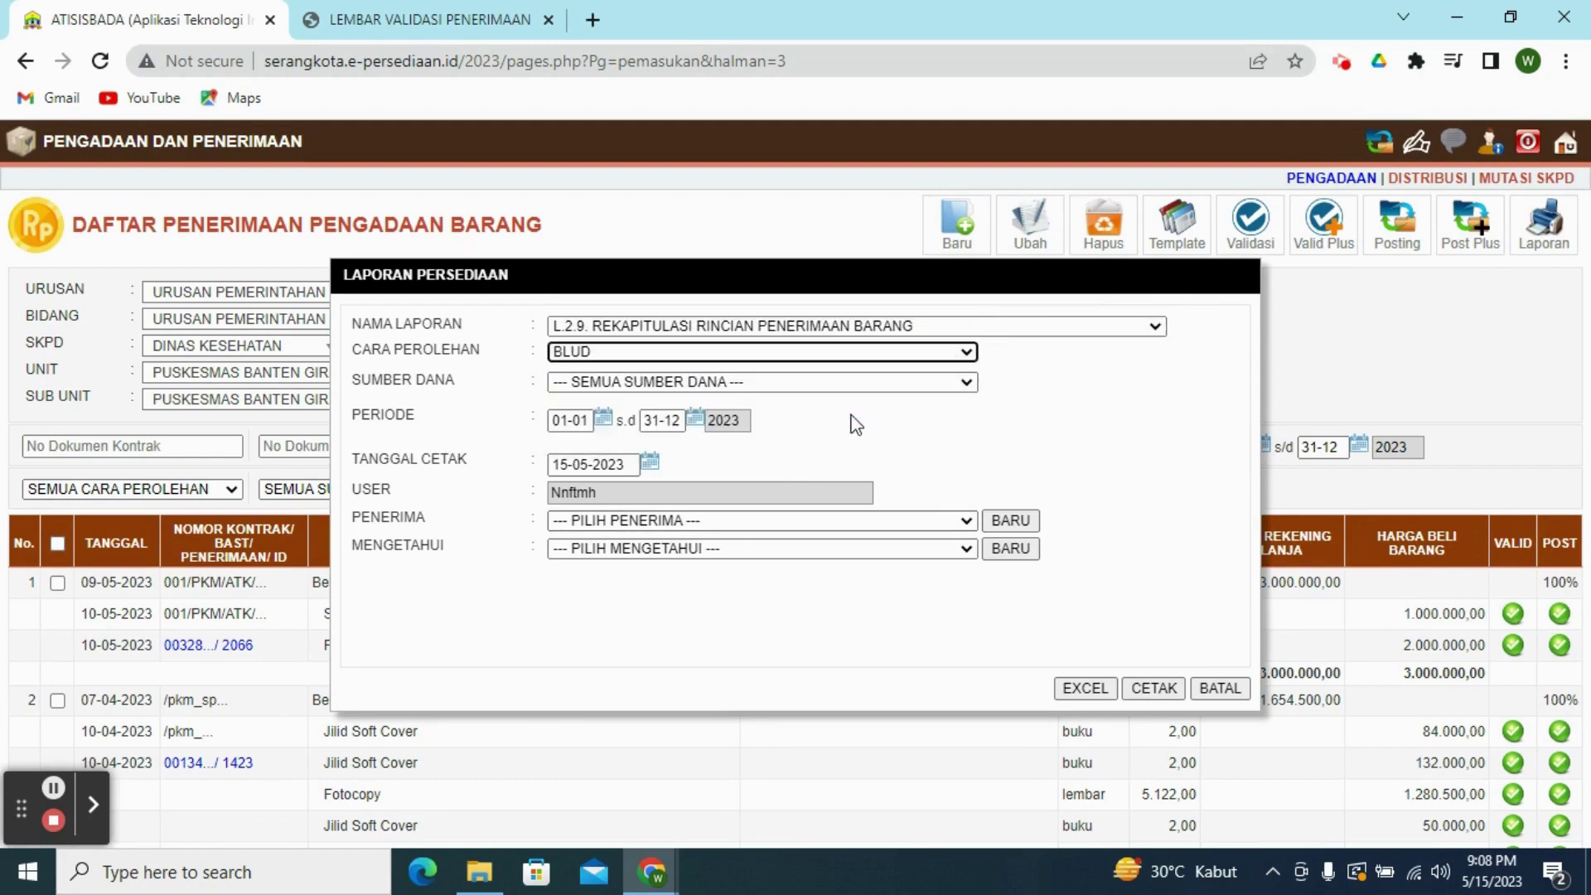
- Set the report's Cara Perolehan to APBD and Sumber Dana to BLUD, and generate the printable recap to review its items
click(917, 383)
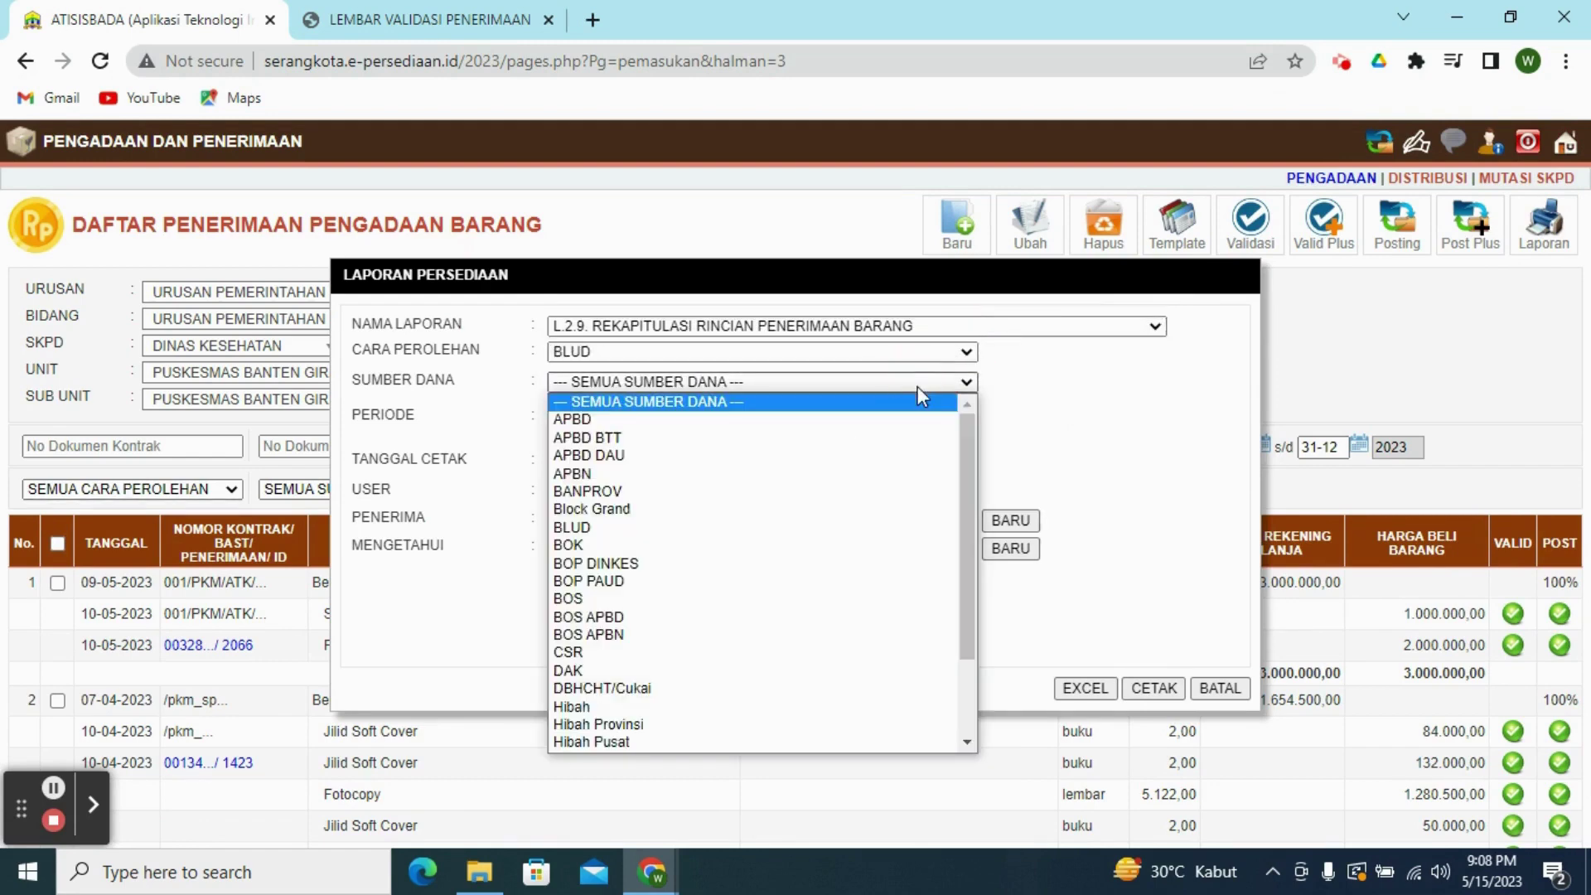
click(933, 351)
click(933, 352)
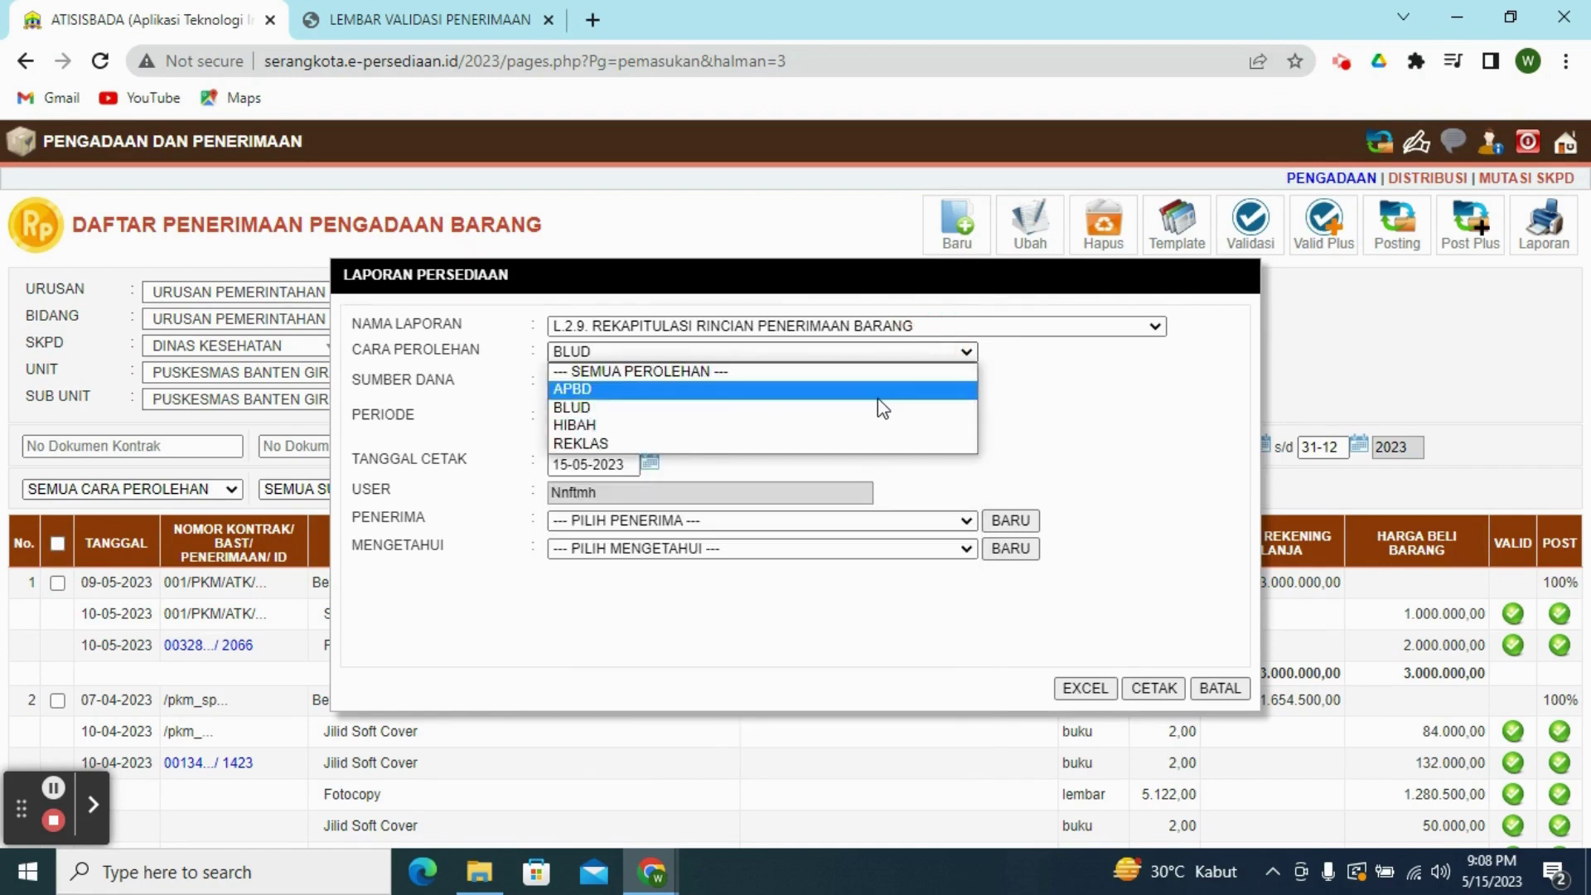
click(876, 396)
click(925, 381)
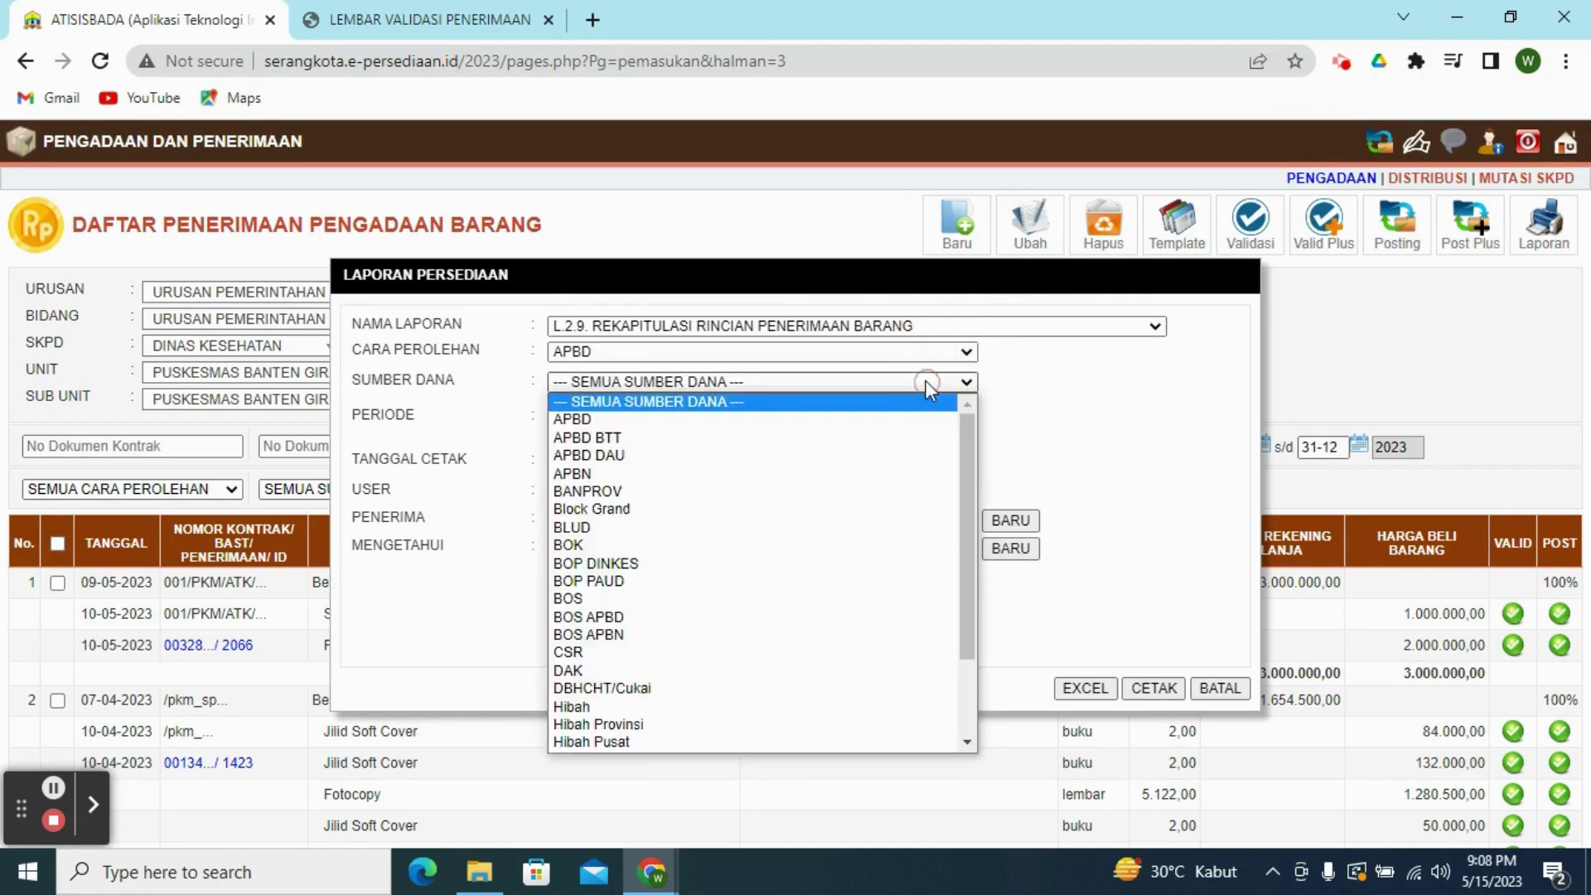
click(816, 528)
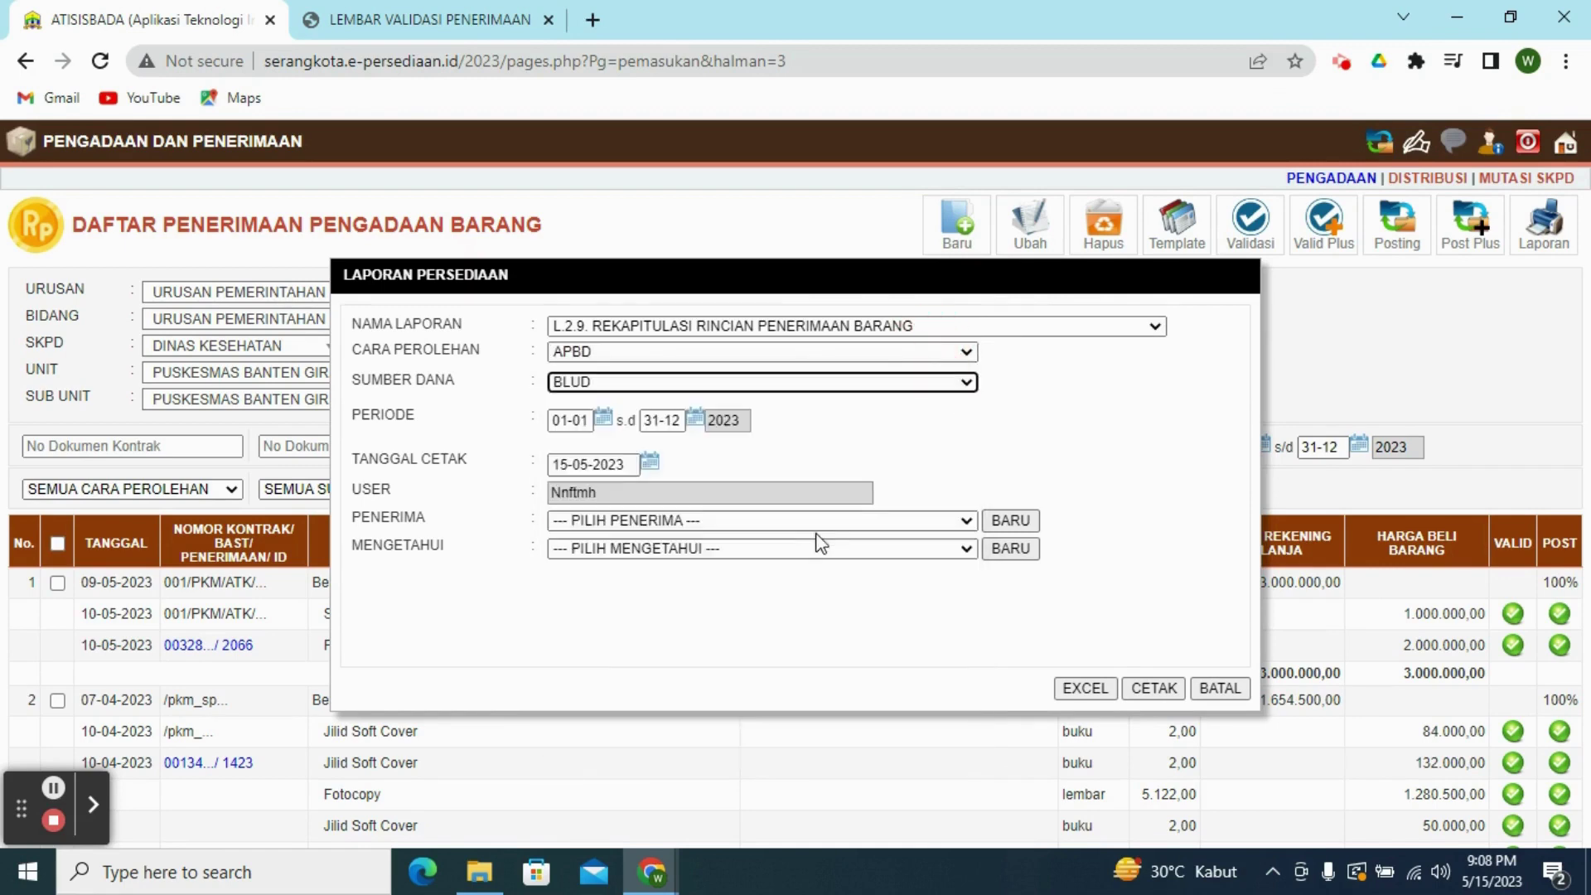
click(1148, 694)
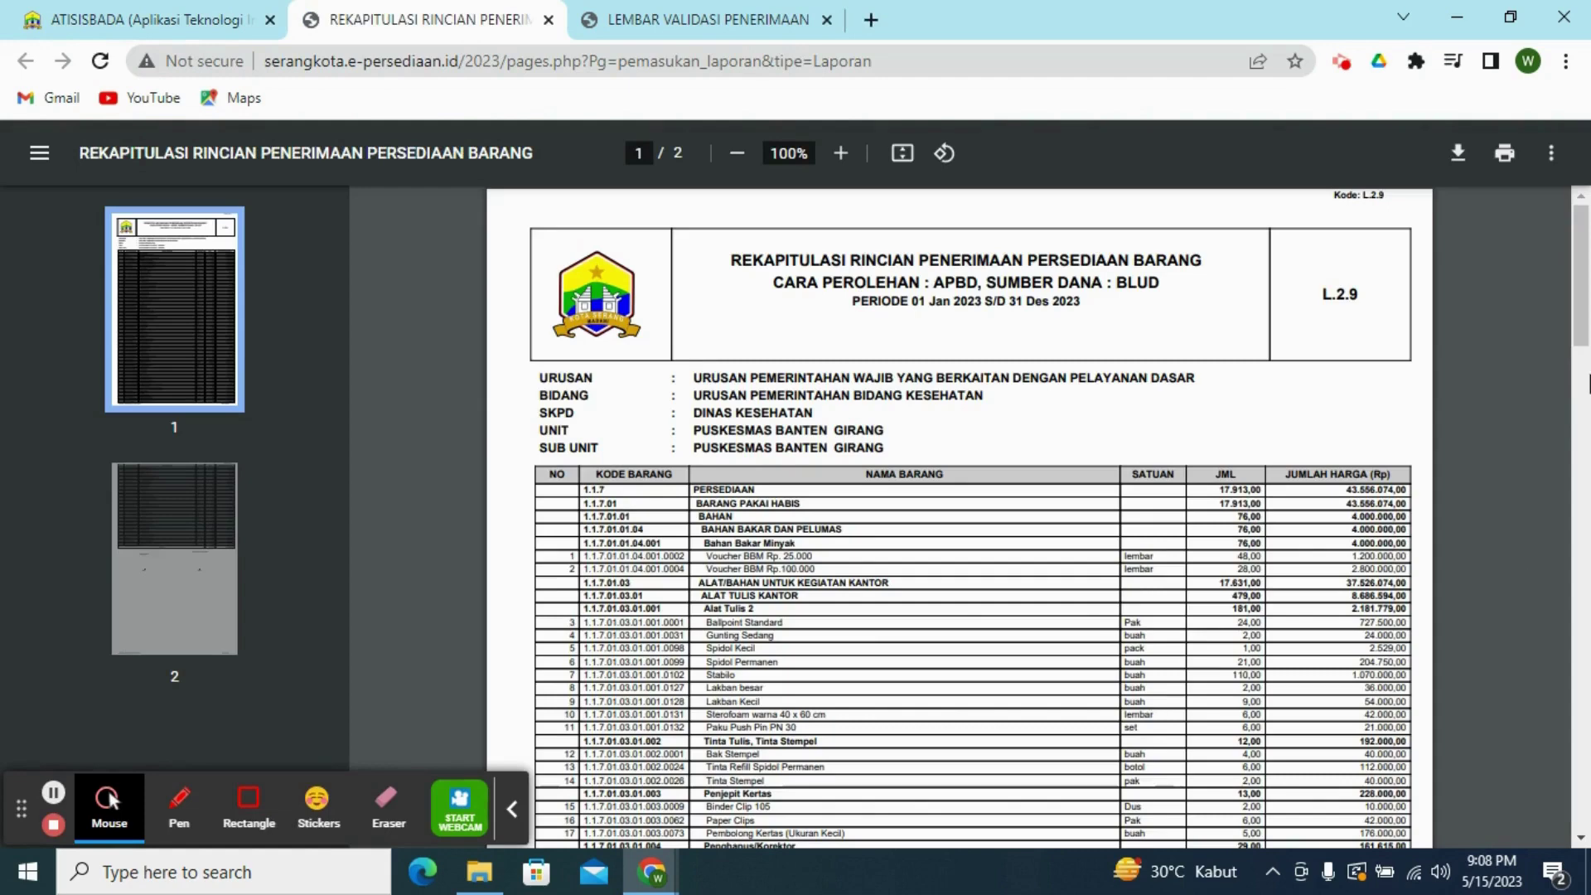
scroll(1588, 382, down, 3)
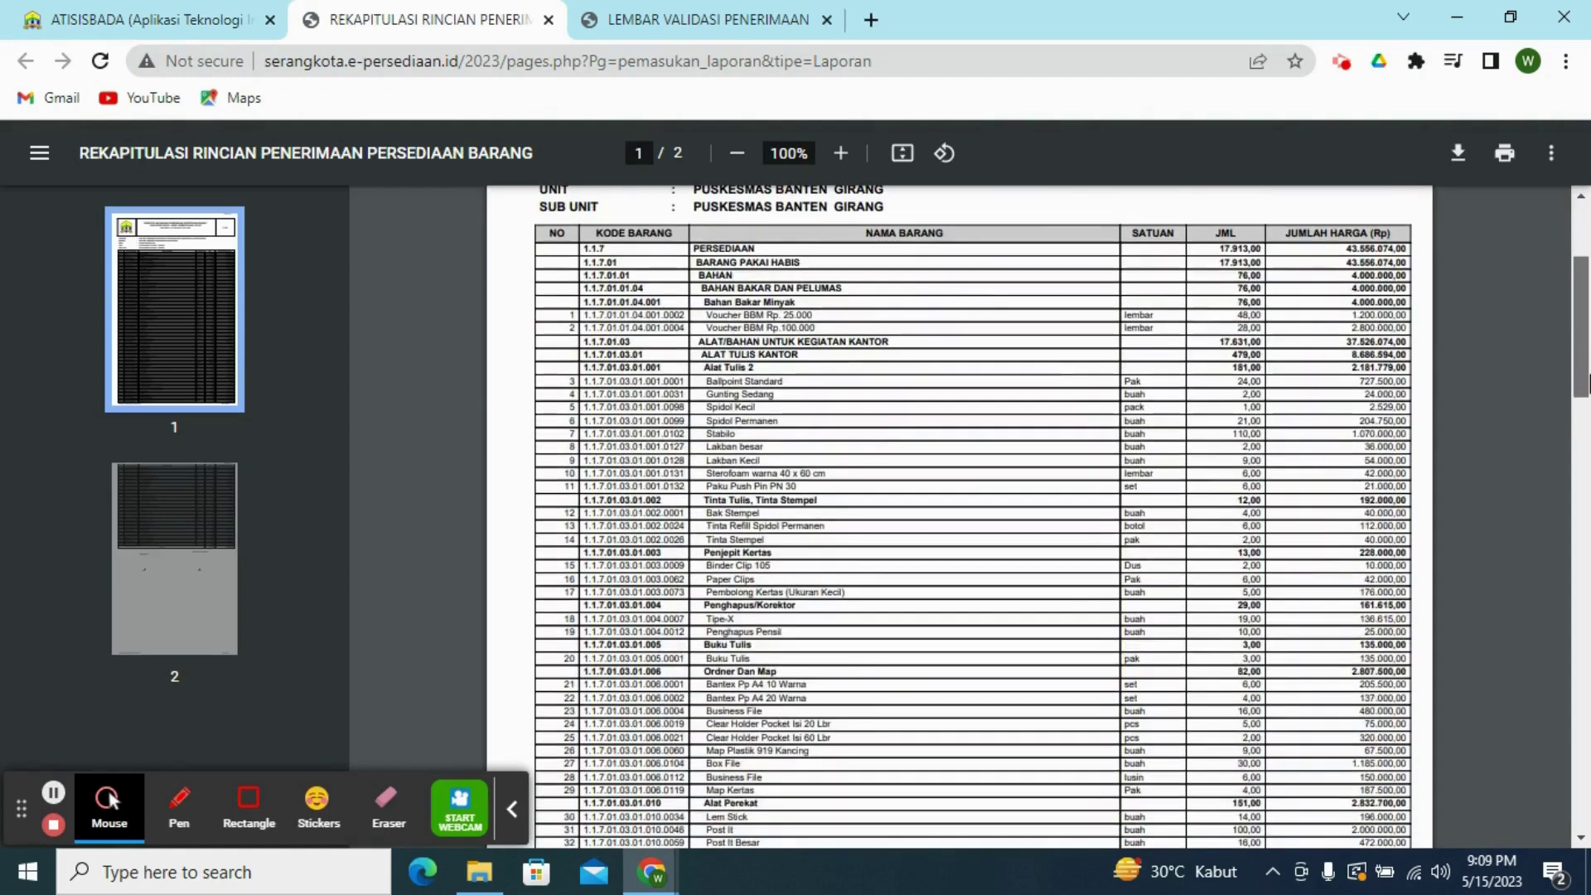
mouse_move(1587, 389)
mouse_down()
mouse_move(1586, 769)
mouse_move(1585, 400)
mouse_up()
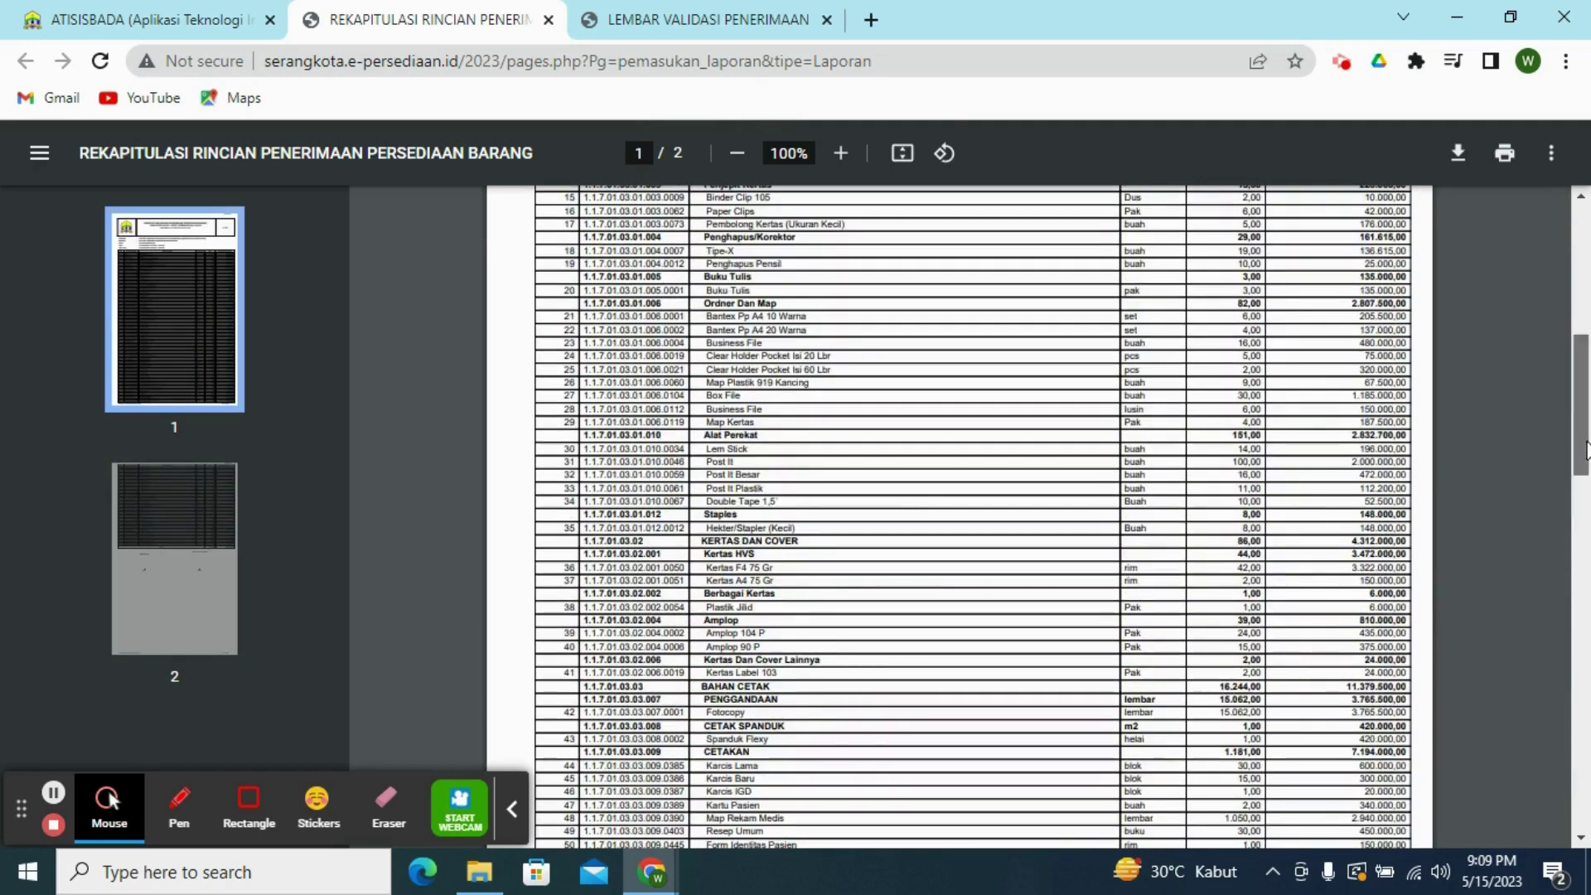
drag(1585, 400, 1587, 326)
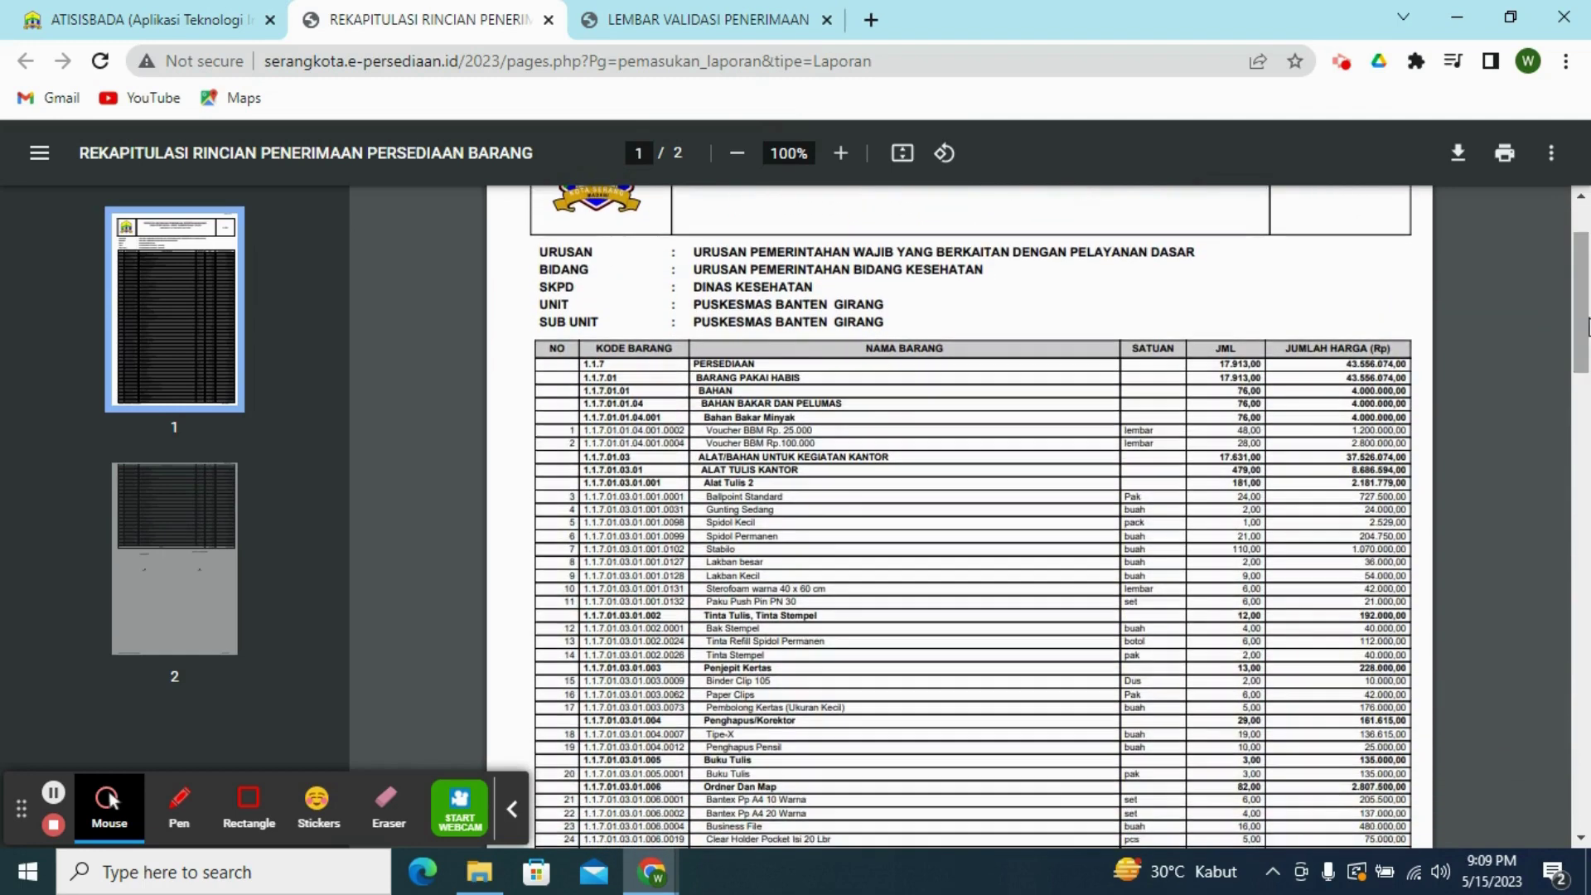
- Close the generated recap and the report form, and return to the SIAP main menu
click(549, 20)
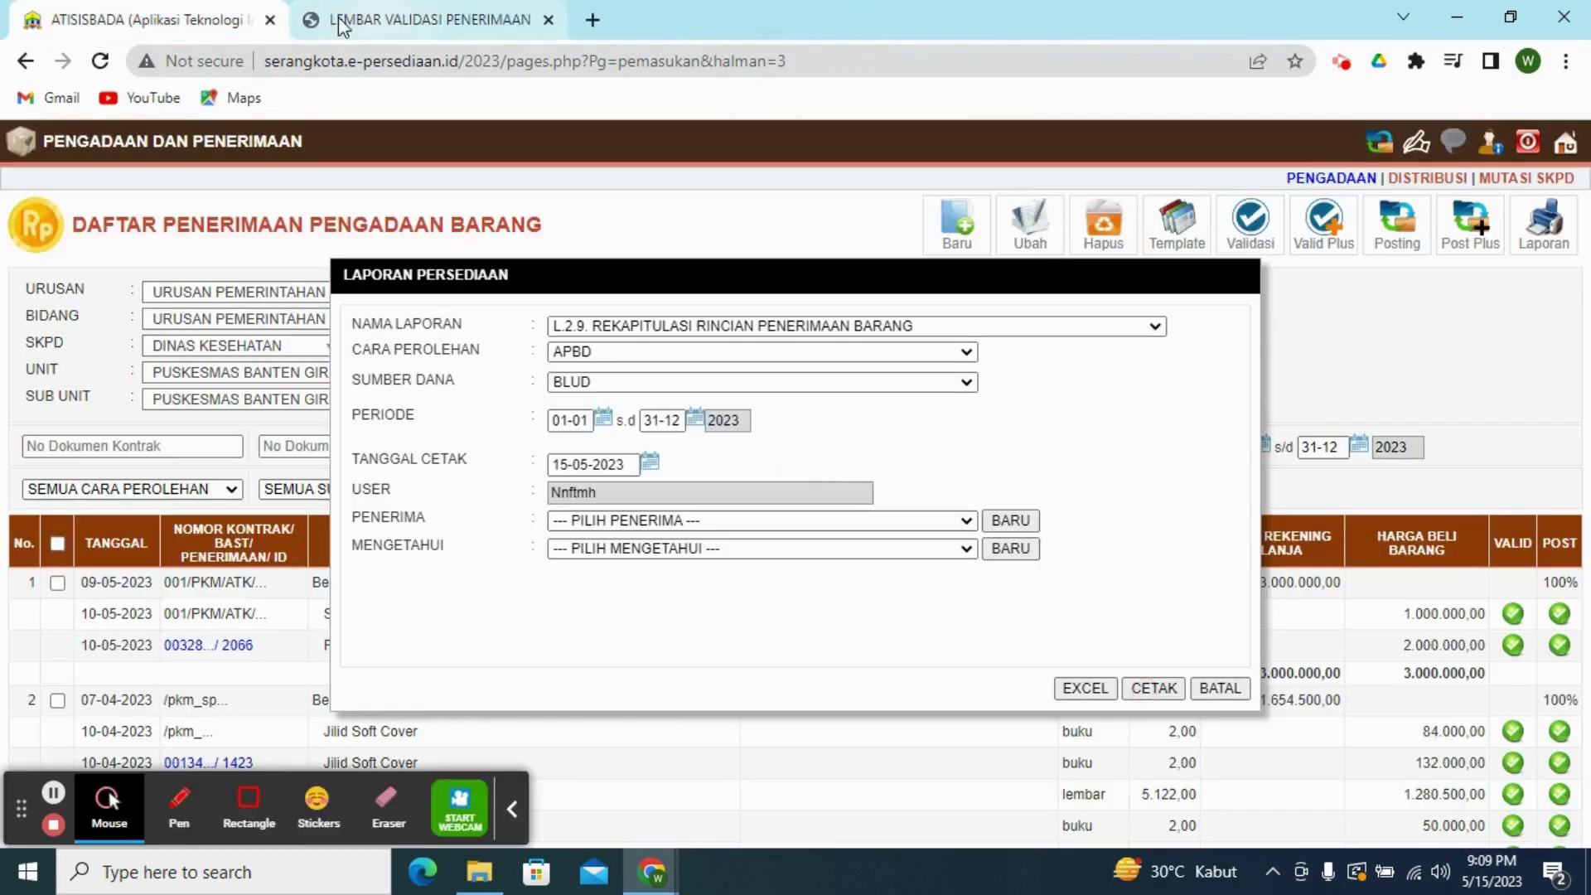
click(1218, 689)
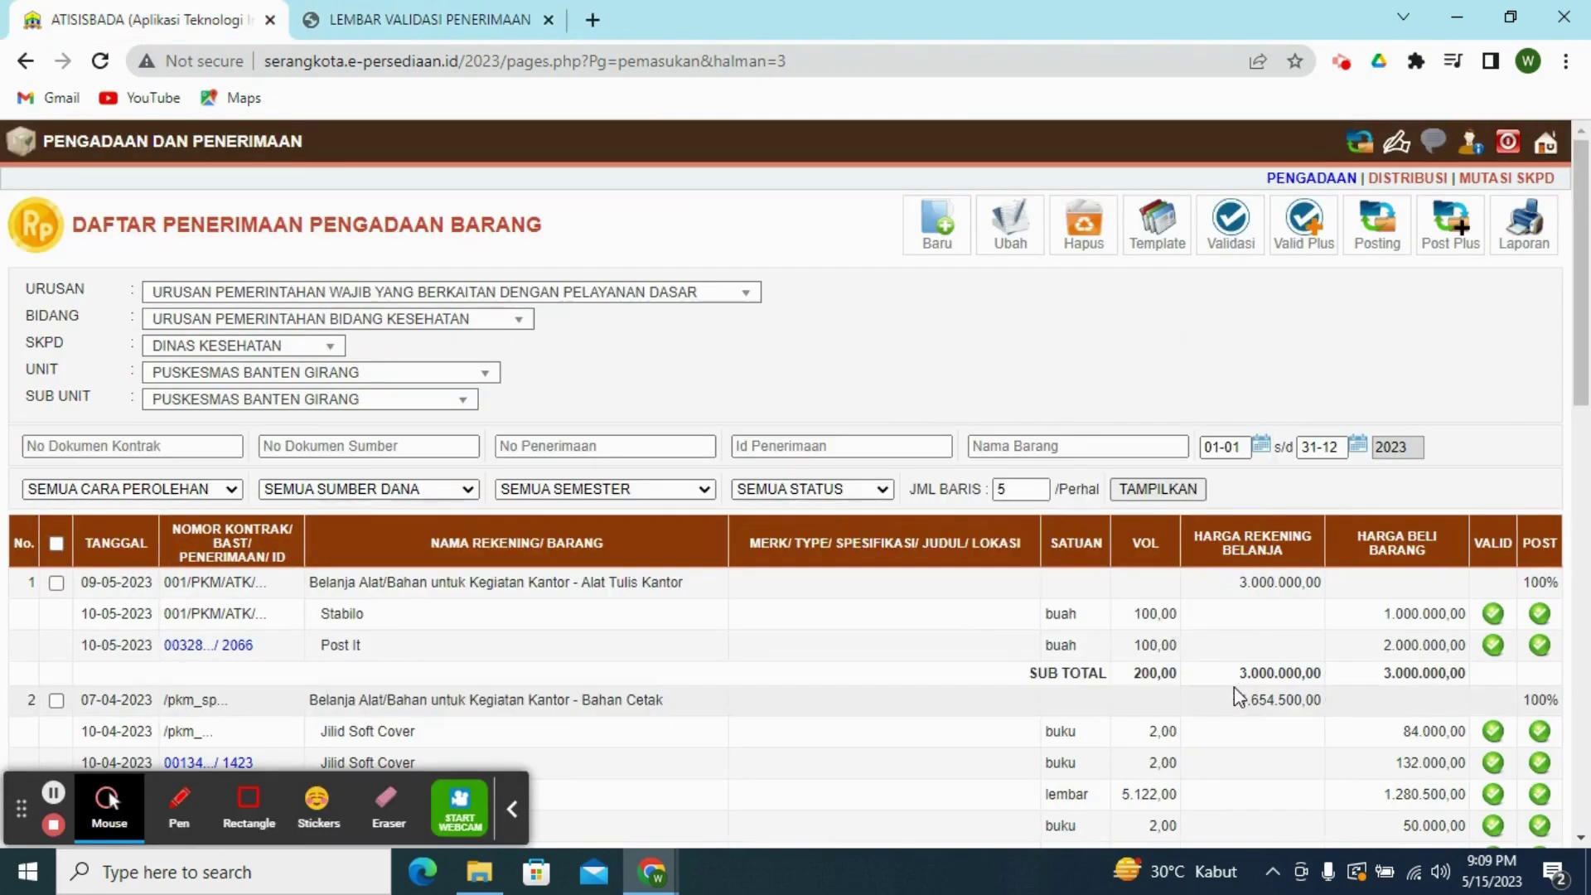
click(1546, 151)
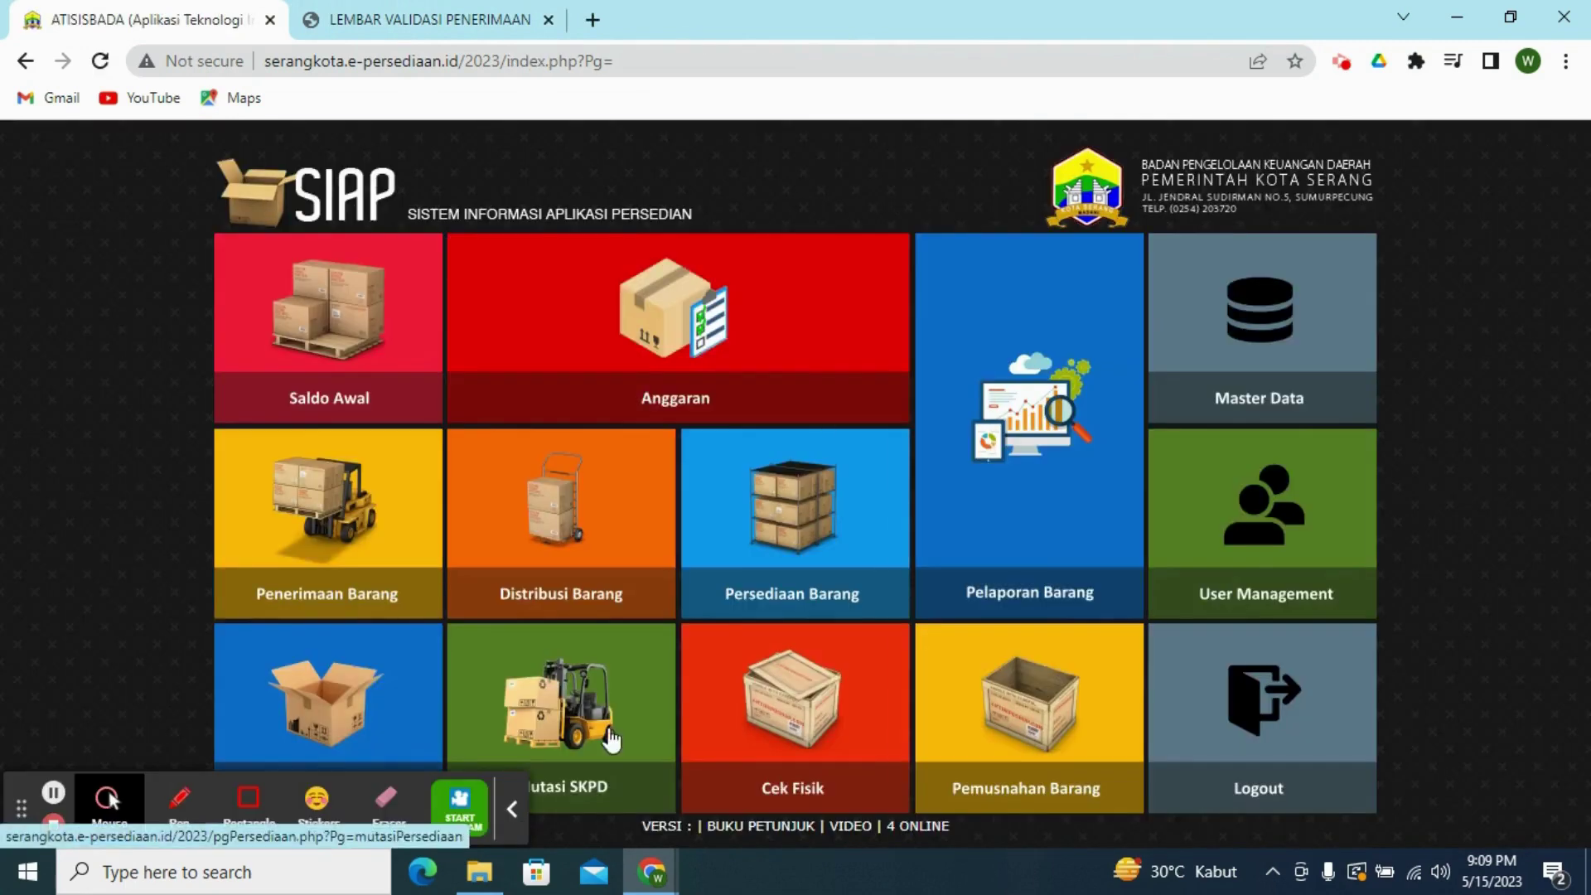
click(513, 816)
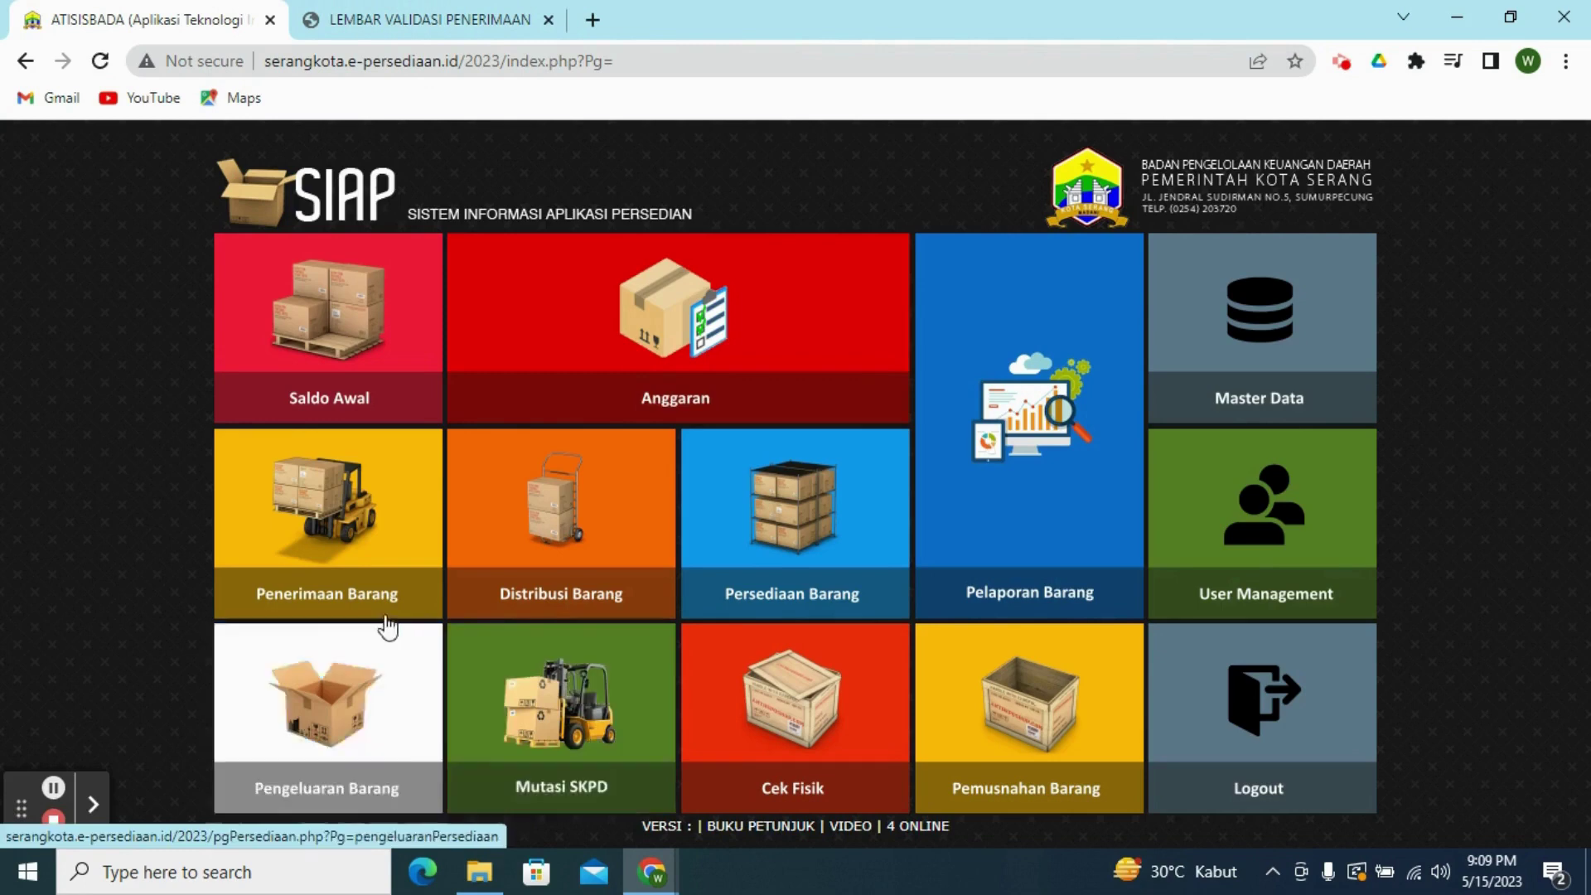